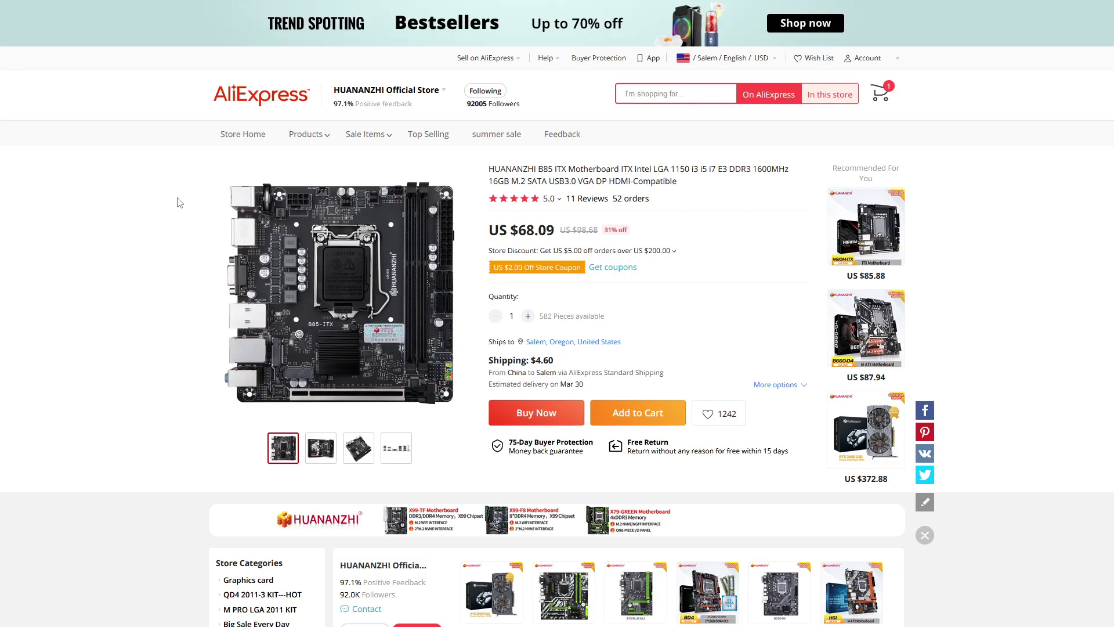
View the product photos in the HUANANZHI B85 ITX motherboard listing's gallery
scroll(155, 326, down, 1)
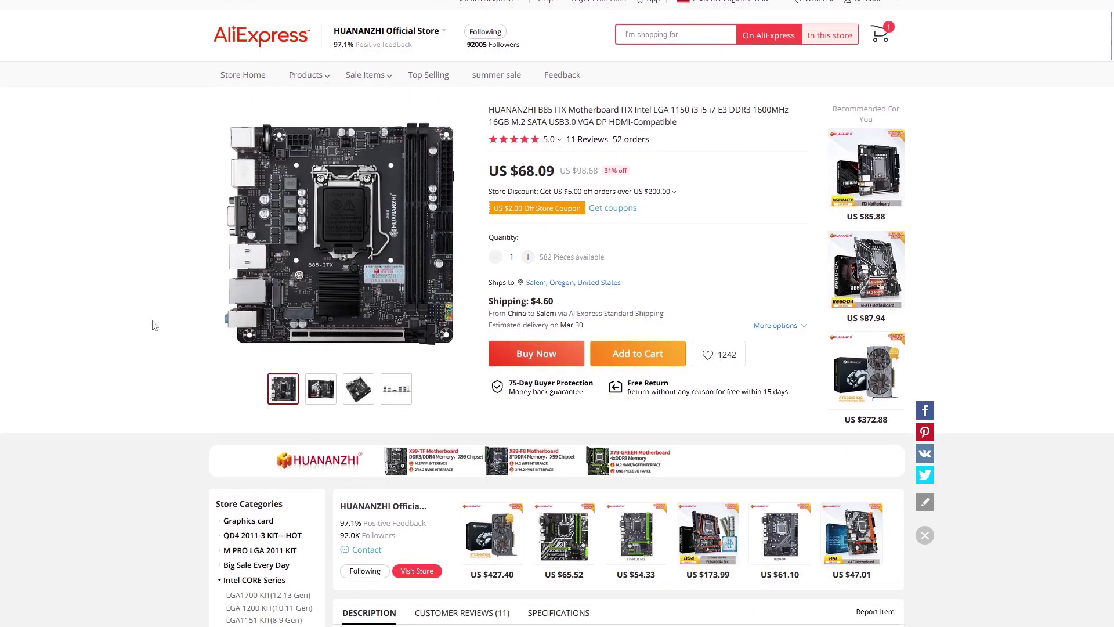
scroll(155, 325, up, 1)
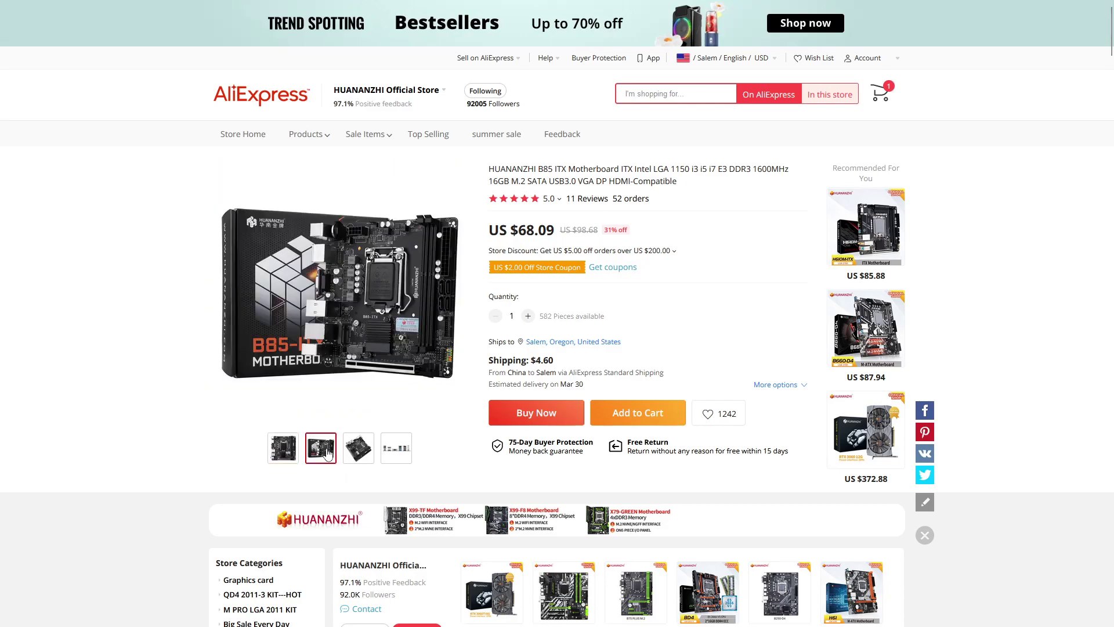
mouse_move(372, 452)
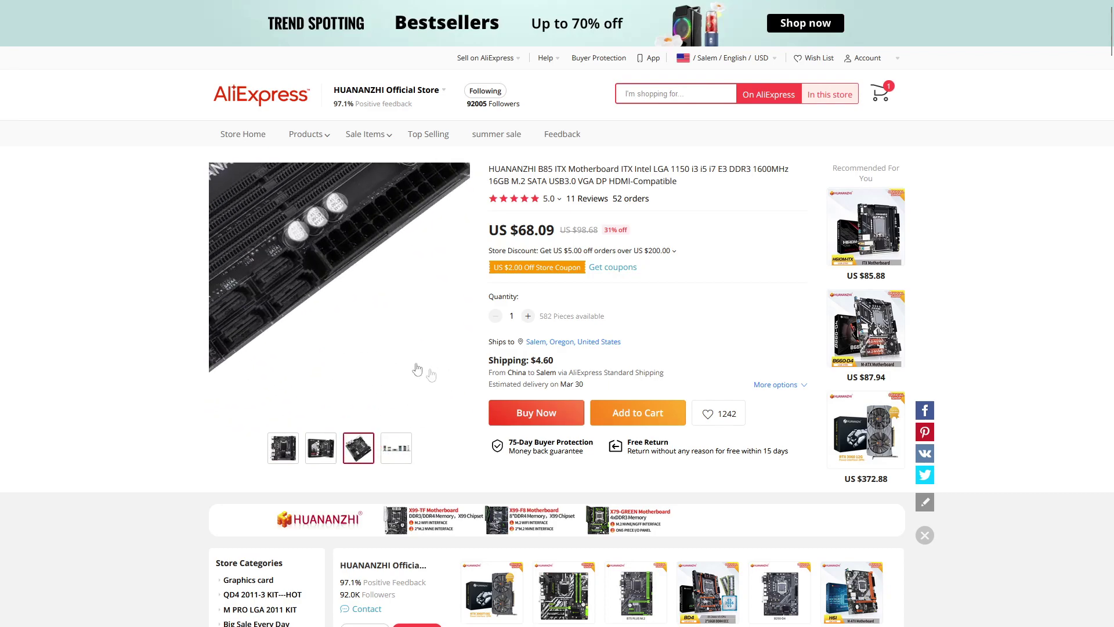
Read the B85-ITX specifications in the description, highlighting the sound track and network interface entries in turn
scroll(186, 323, down, 10)
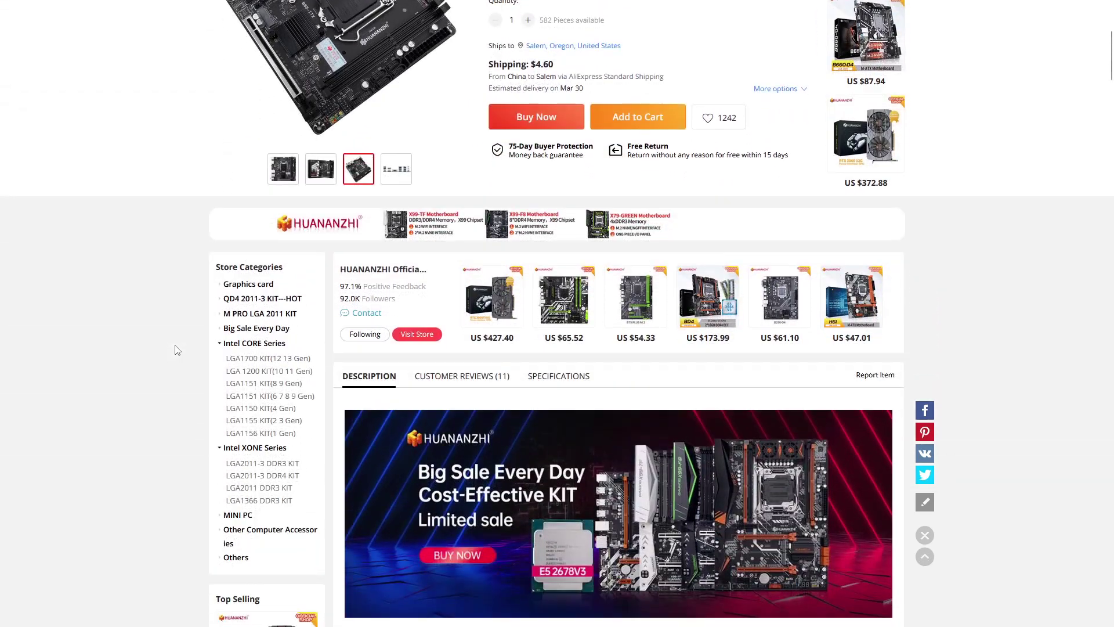
scroll(177, 350, down, 10)
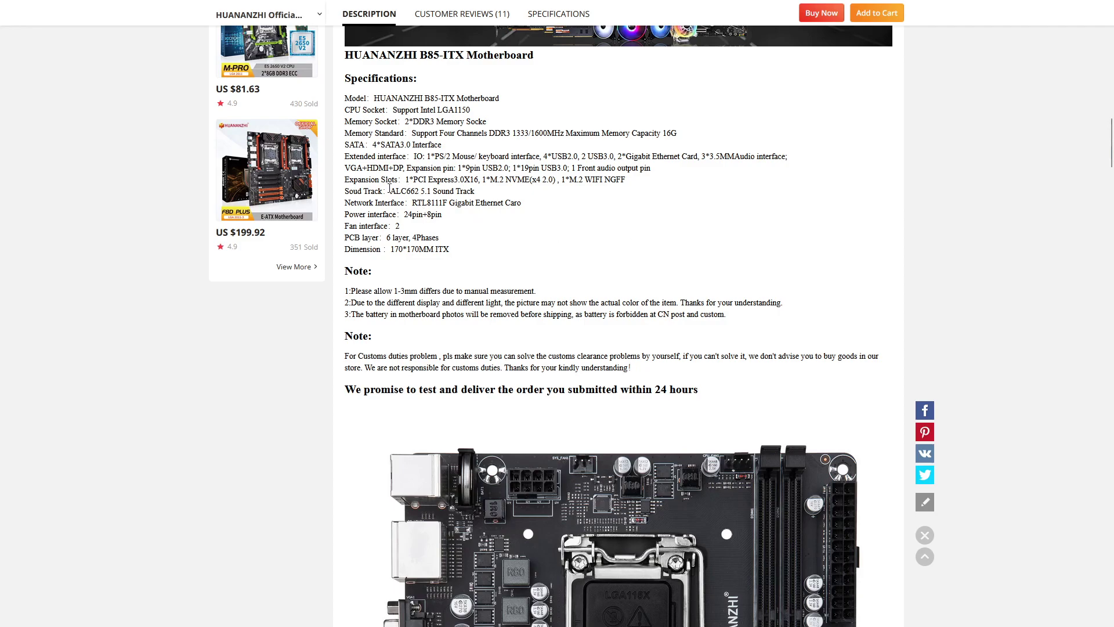
drag(389, 189, 467, 189)
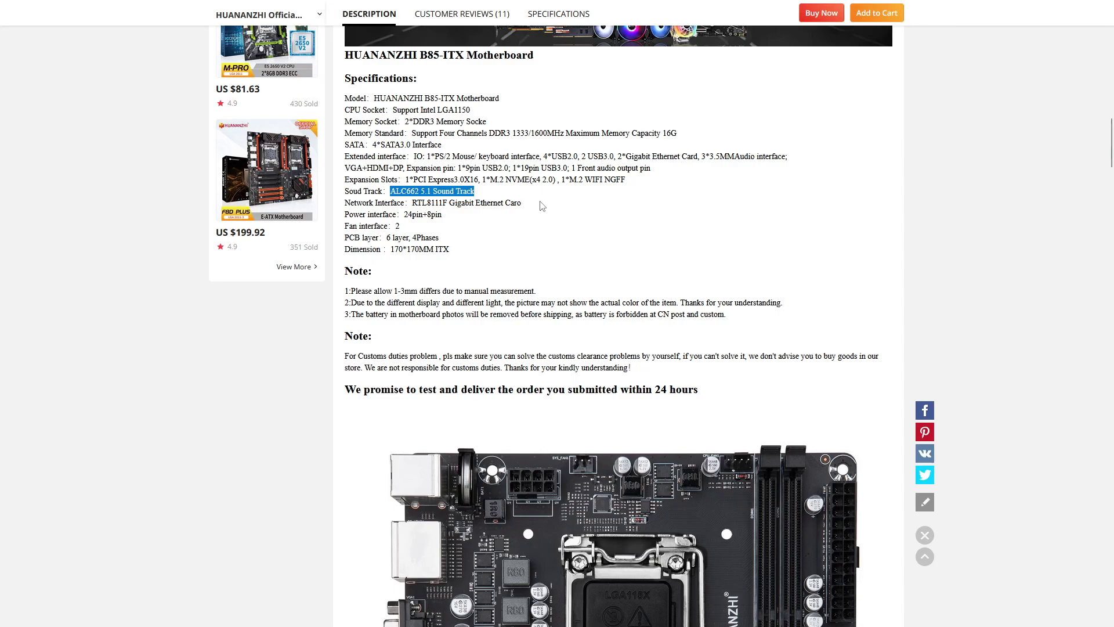
click(542, 225)
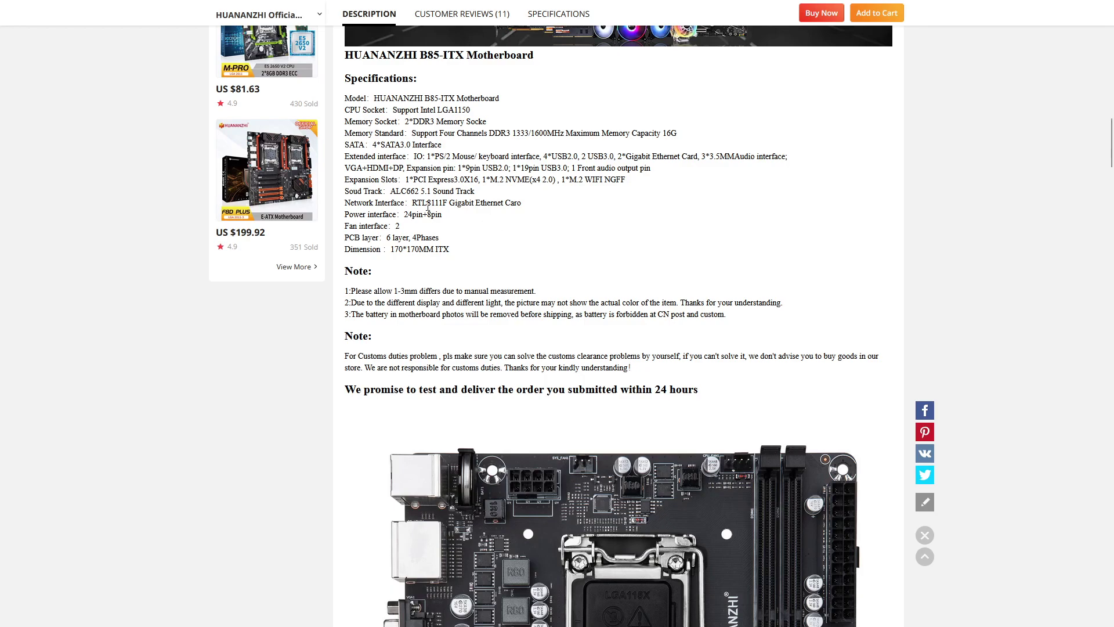
drag(411, 204, 522, 204)
click(521, 235)
Browse the rest of the motherboard description, including the board photos, rear ports, packaging and certification sections
scroll(352, 417, down, 7)
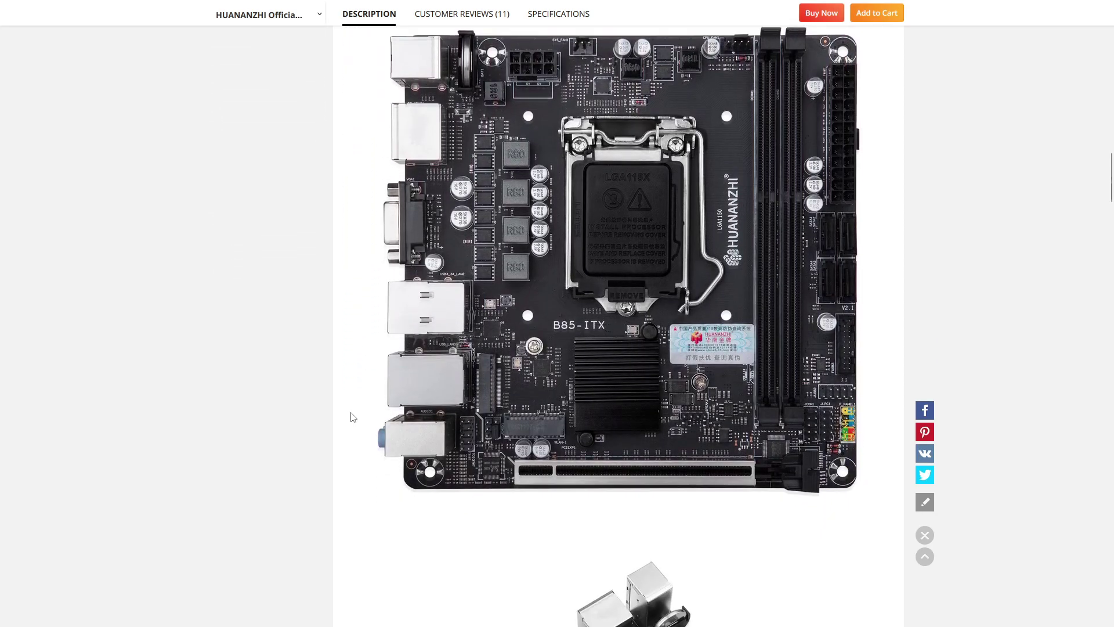
scroll(352, 417, up, 20)
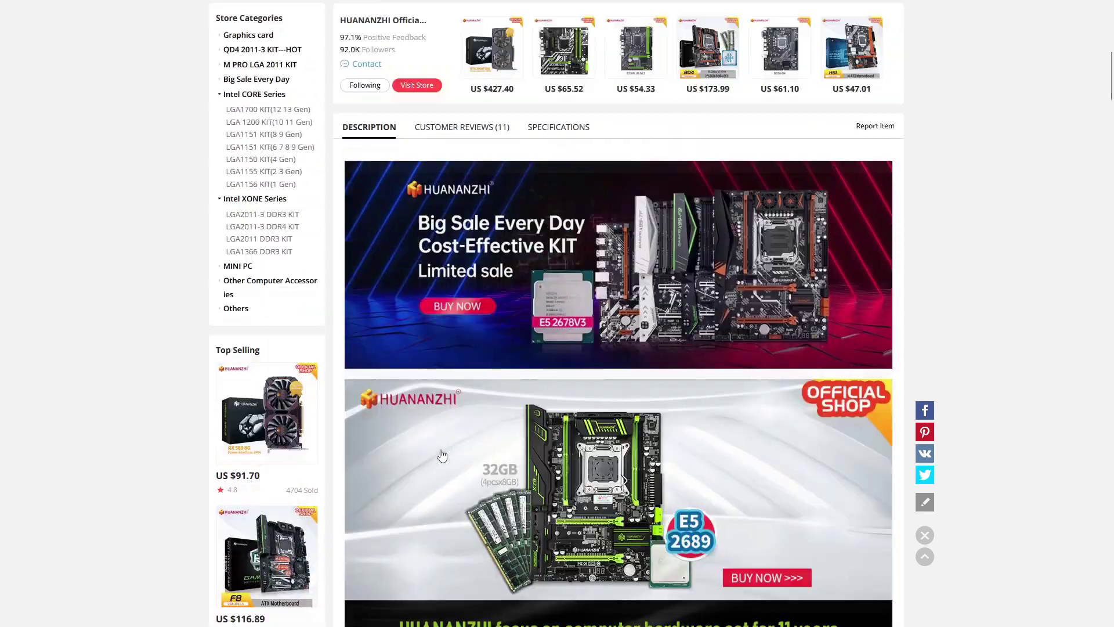
scroll(442, 455, up, 9)
scroll(483, 468, down, 7)
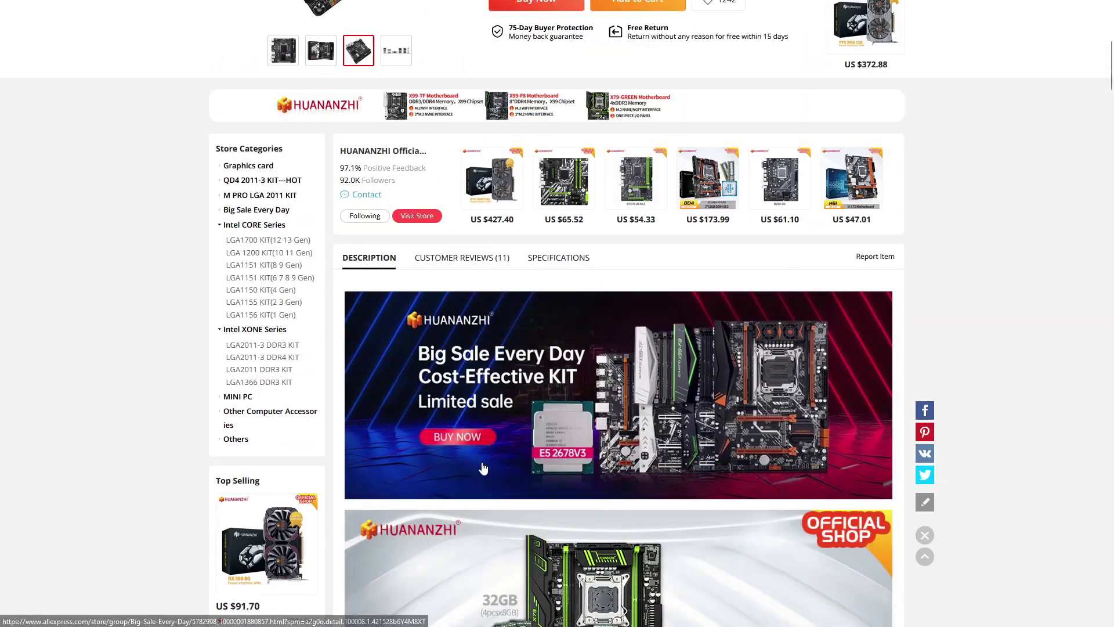
scroll(482, 467, down, 20)
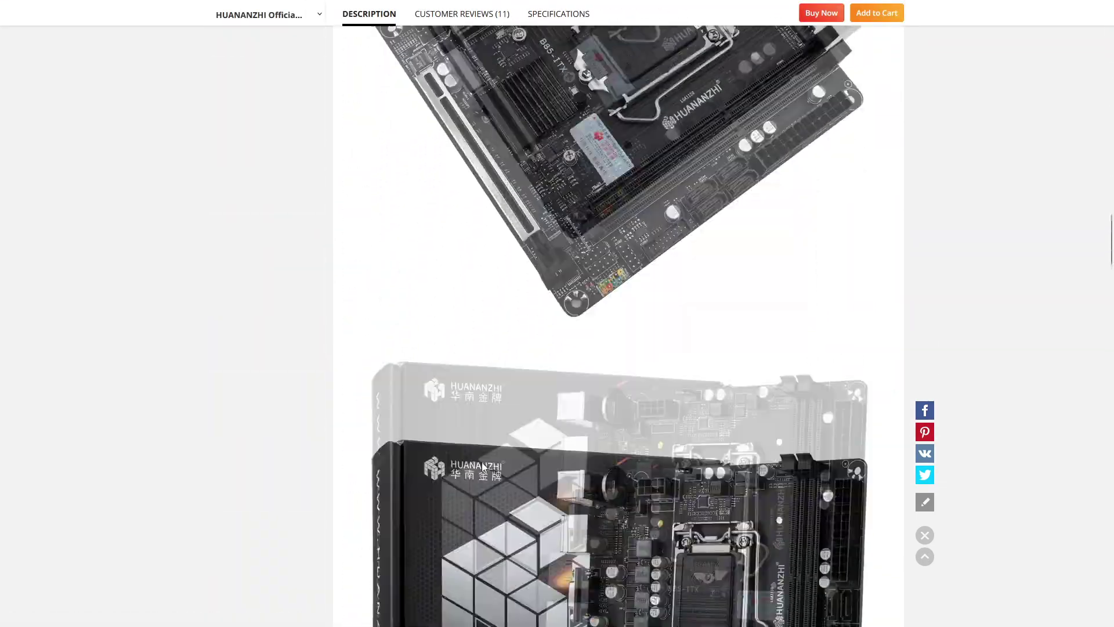
scroll(483, 467, down, 5)
scroll(505, 458, down, 12)
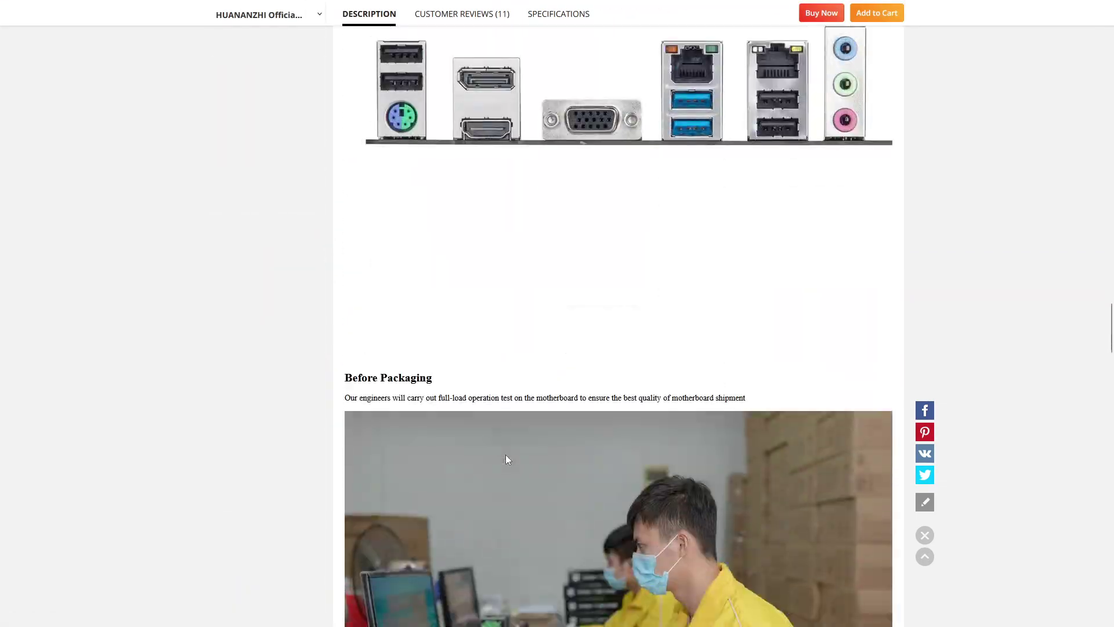
scroll(505, 455, down, 20)
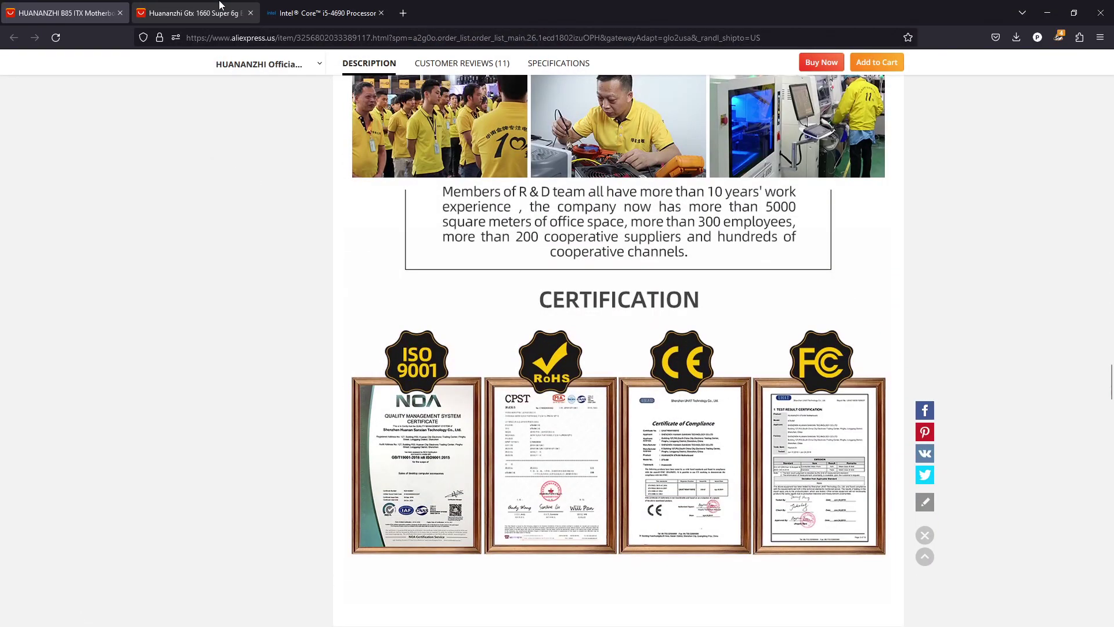
Switch to the Huananzhi GTX 1660 Super listing, highlight the used/refurbished wording in its title, and view the gallery photos
click(220, 5)
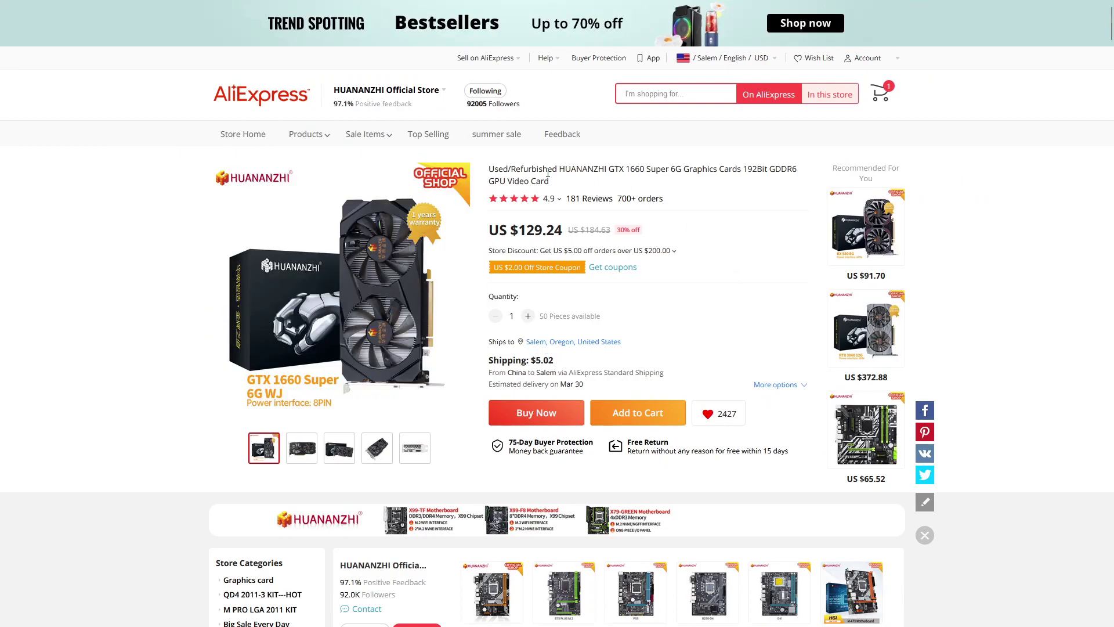
drag(547, 169, 499, 169)
click(757, 262)
mouse_move(302, 457)
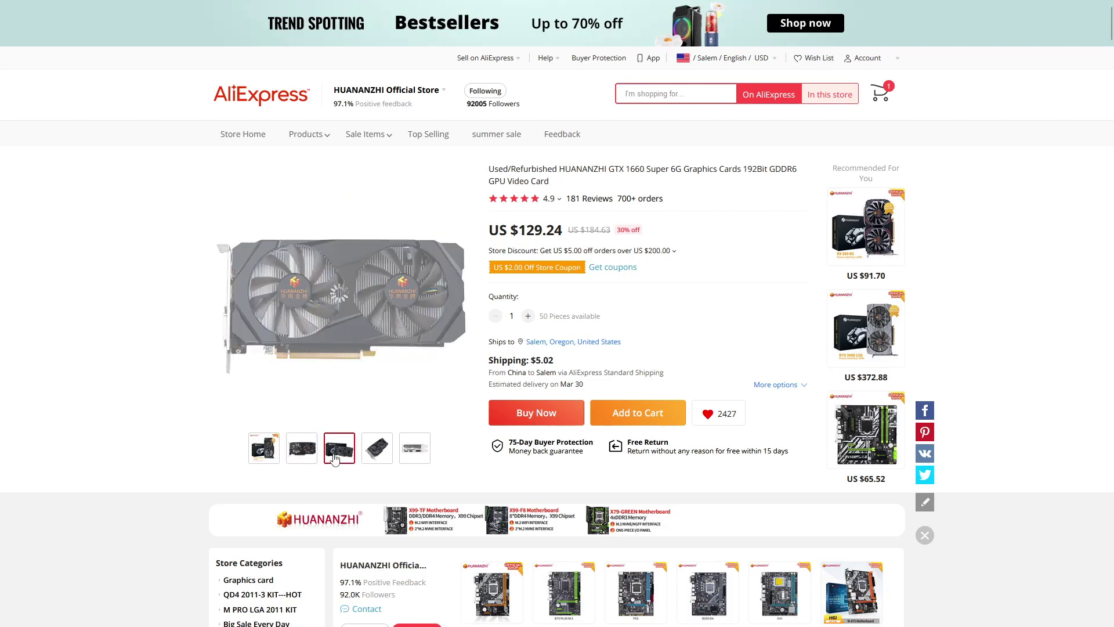
mouse_move(377, 457)
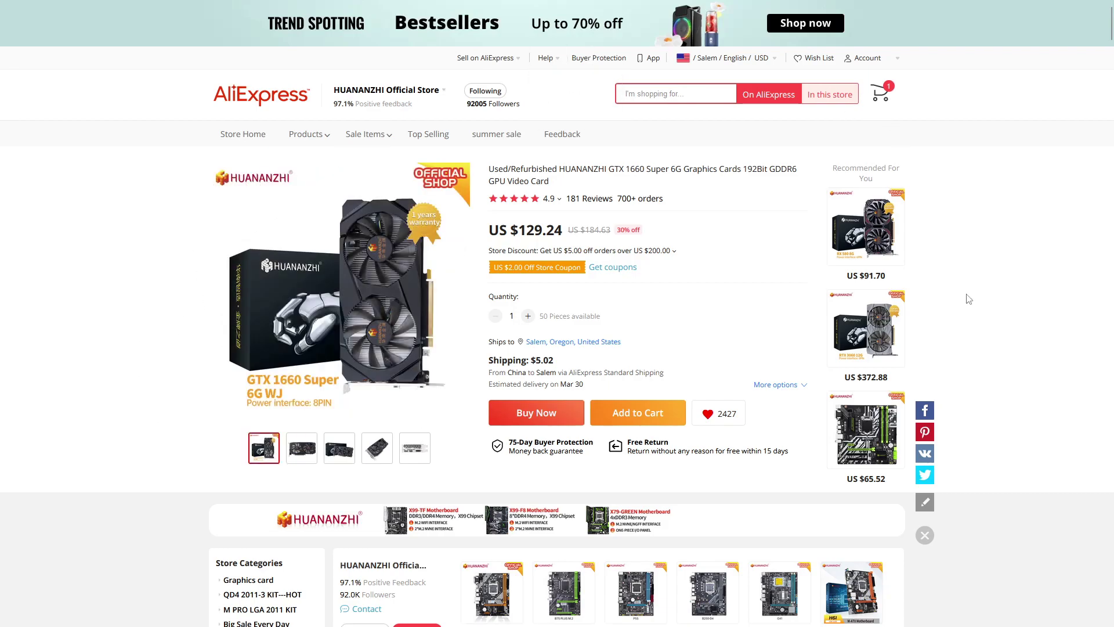
Check the notes at the start of the graphics card description and show the gallery photo of its display outputs
scroll(968, 300, down, 4)
scroll(967, 300, down, 4)
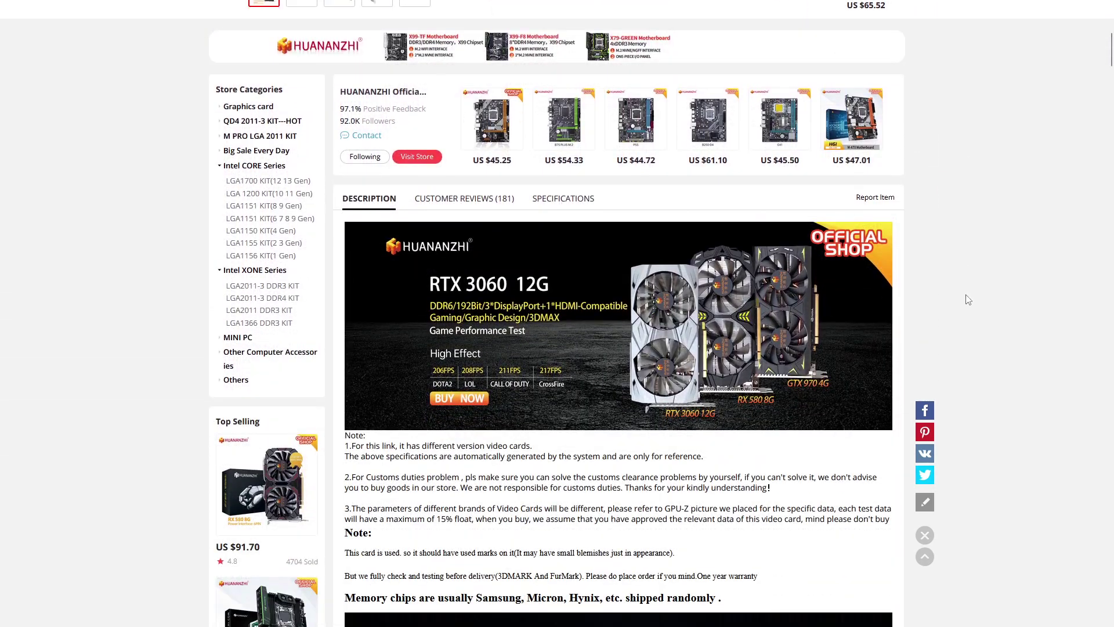
scroll(539, 273, up, 8)
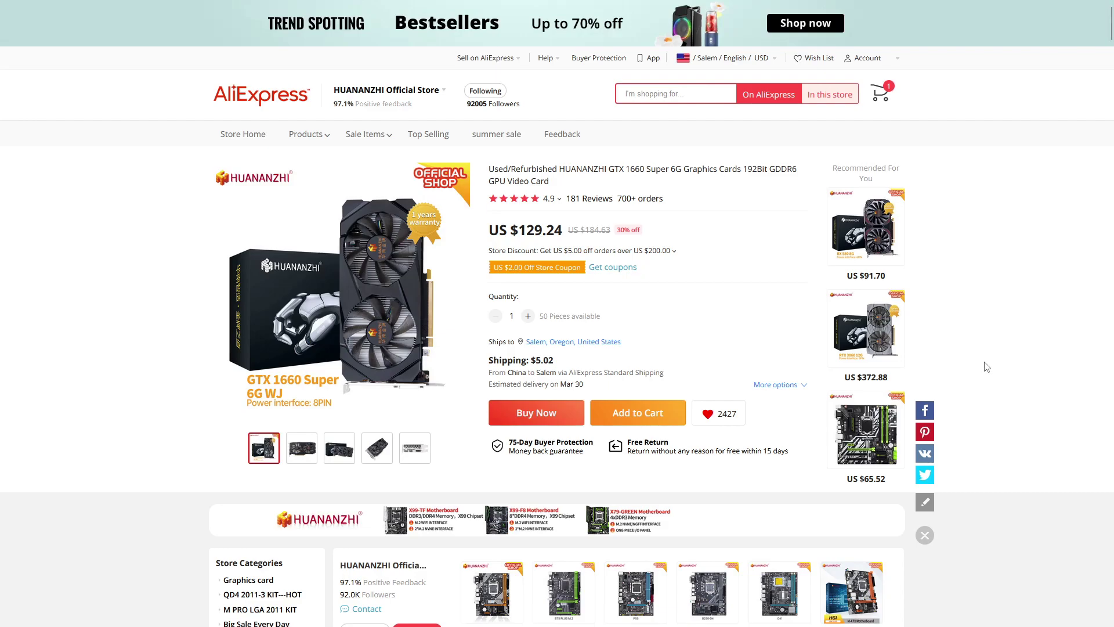
click(415, 447)
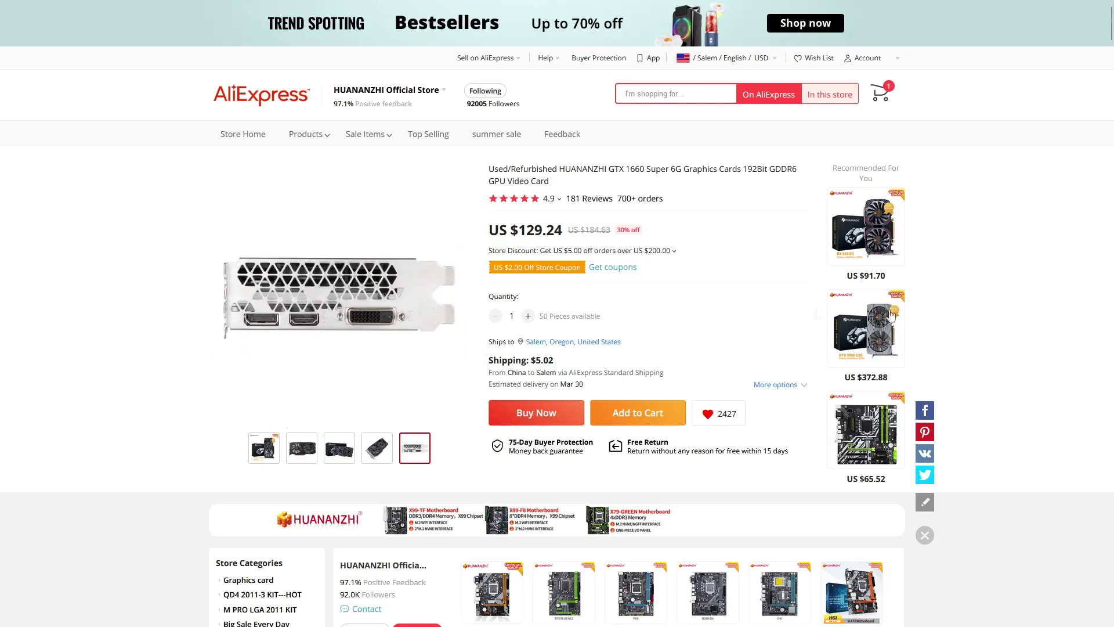
Read the graphics card's used-condition and warranty notes and examine the GTX 1660 SUPER 6GB WJ banner below them
scroll(1021, 365, down, 7)
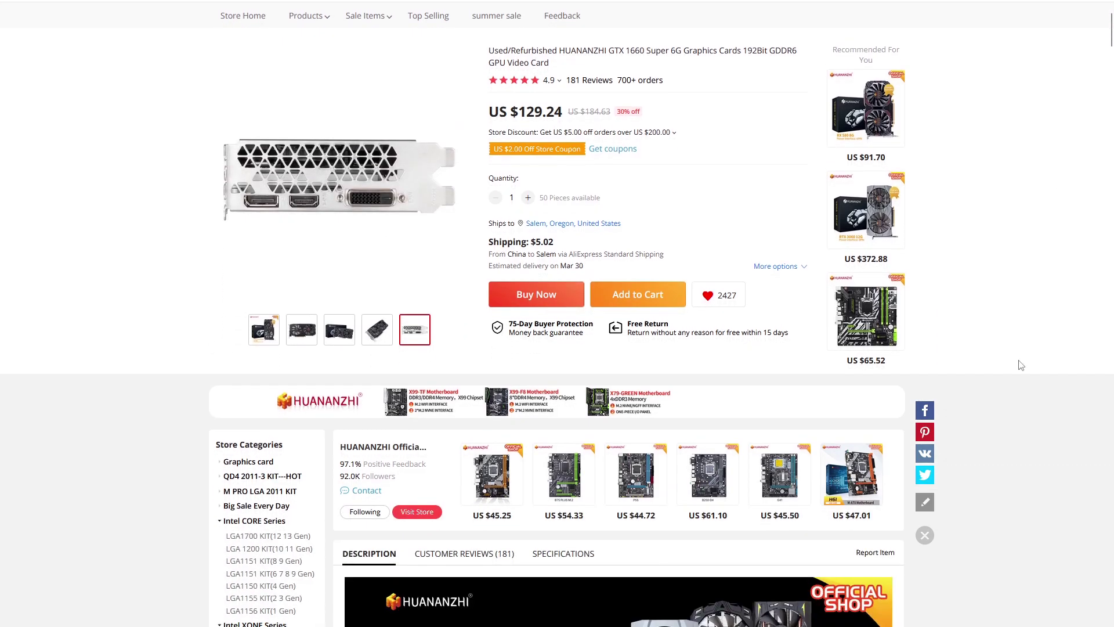
scroll(1021, 365, down, 3)
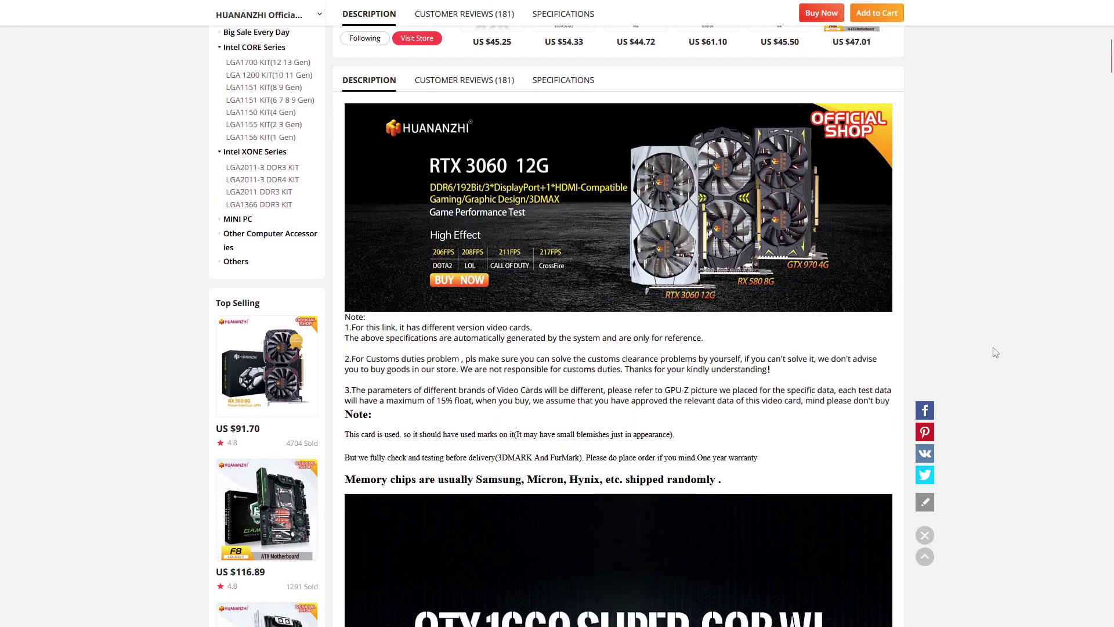
scroll(993, 348, down, 1)
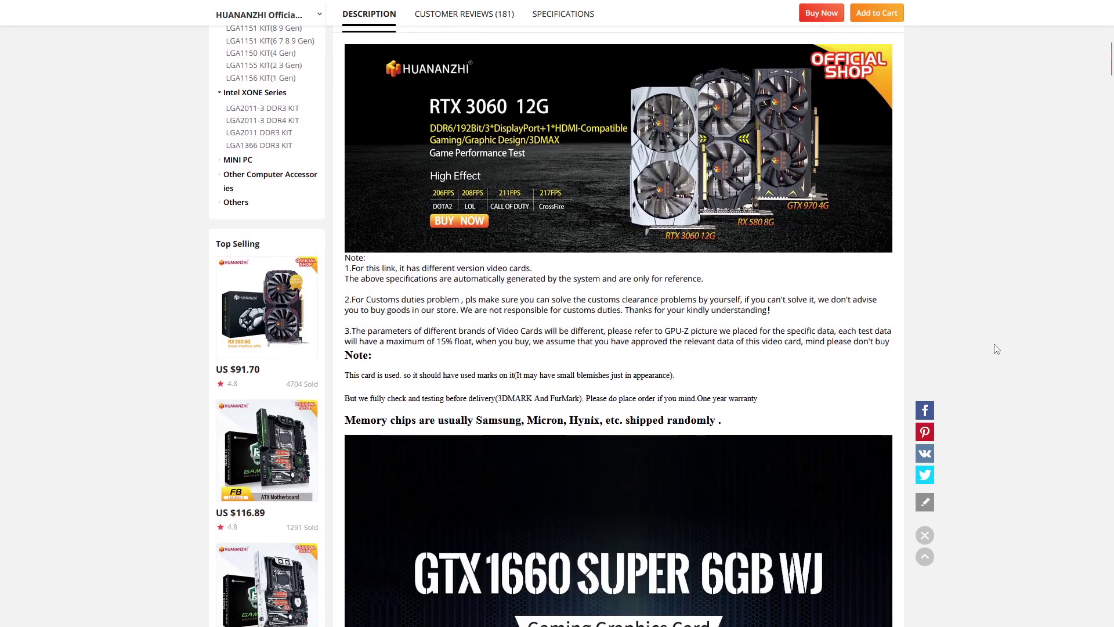
scroll(994, 345, down, 1)
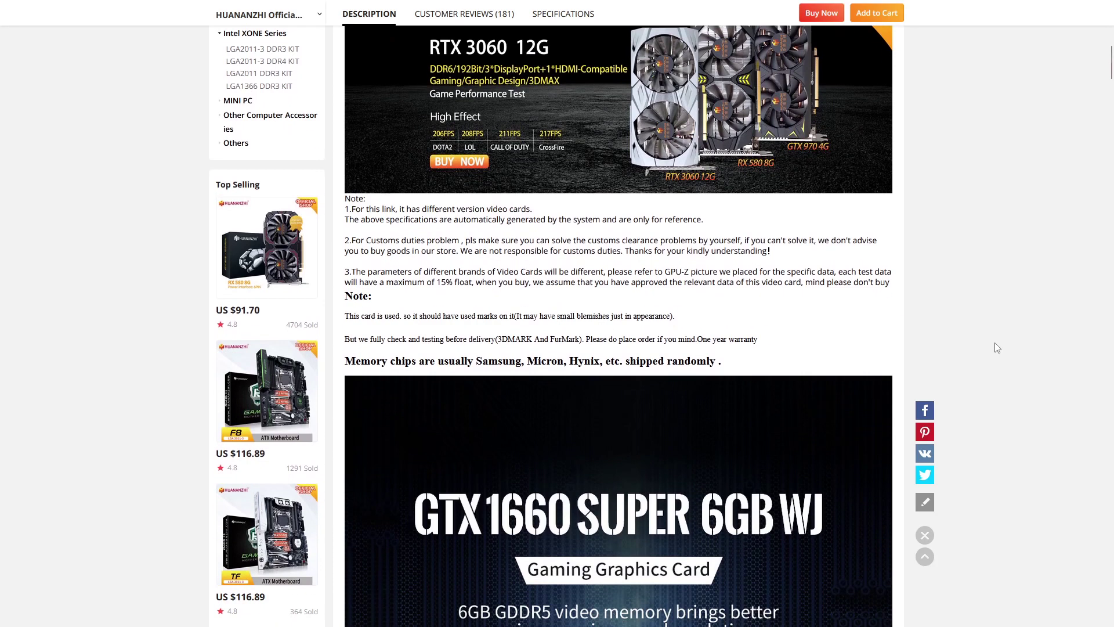
scroll(996, 346, down, 1)
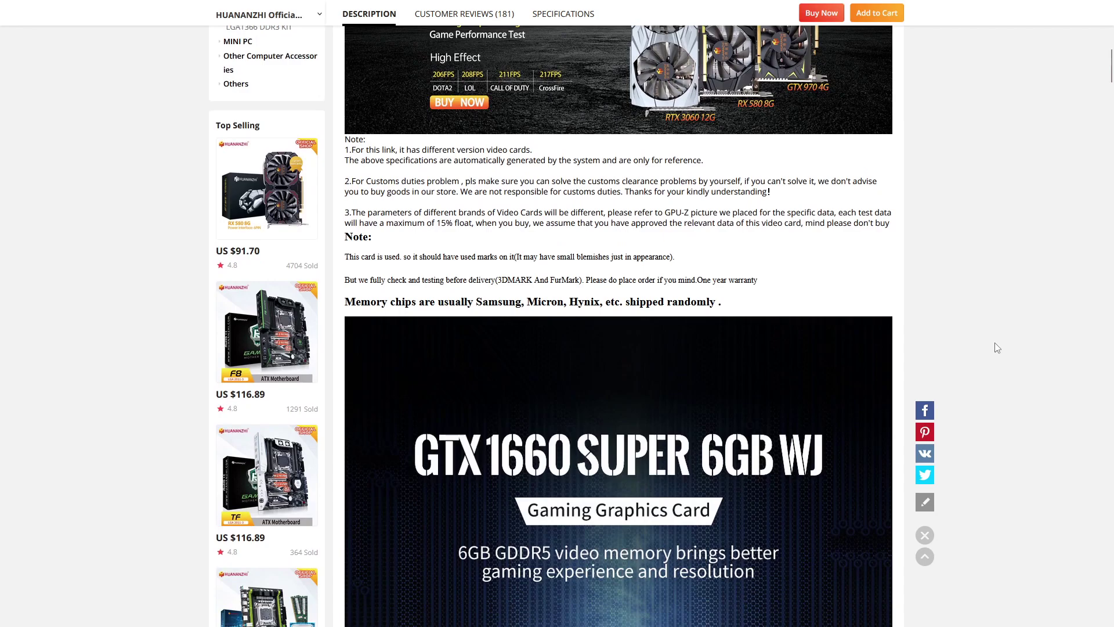
scroll(994, 343, down, 8)
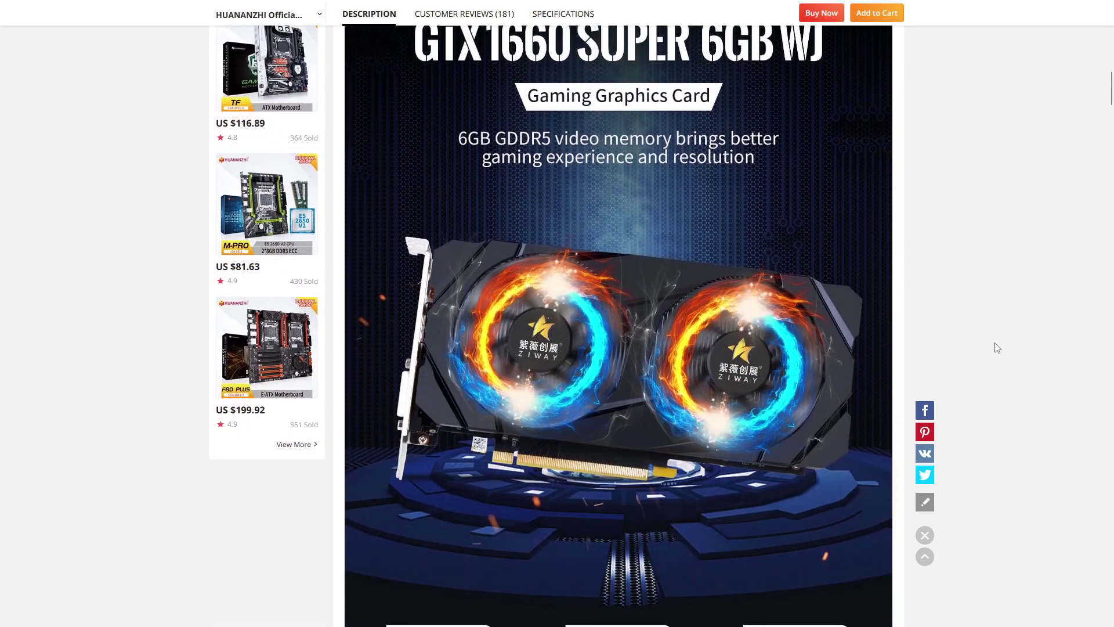
scroll(994, 343, down, 1)
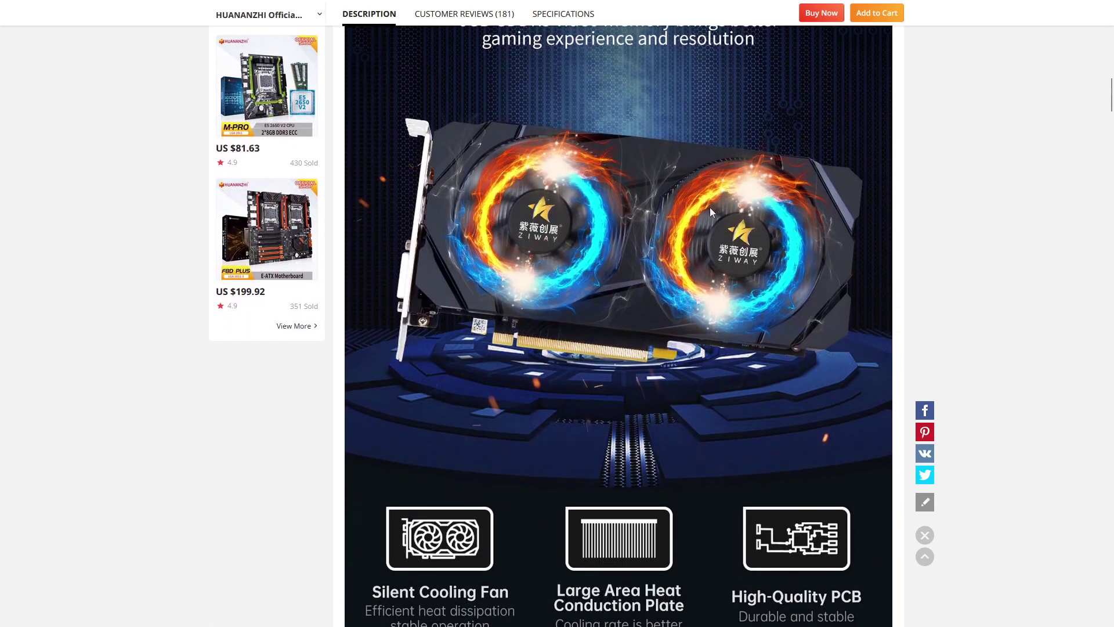
scroll(1024, 377, down, 3)
scroll(1009, 368, up, 3)
scroll(918, 273, up, 4)
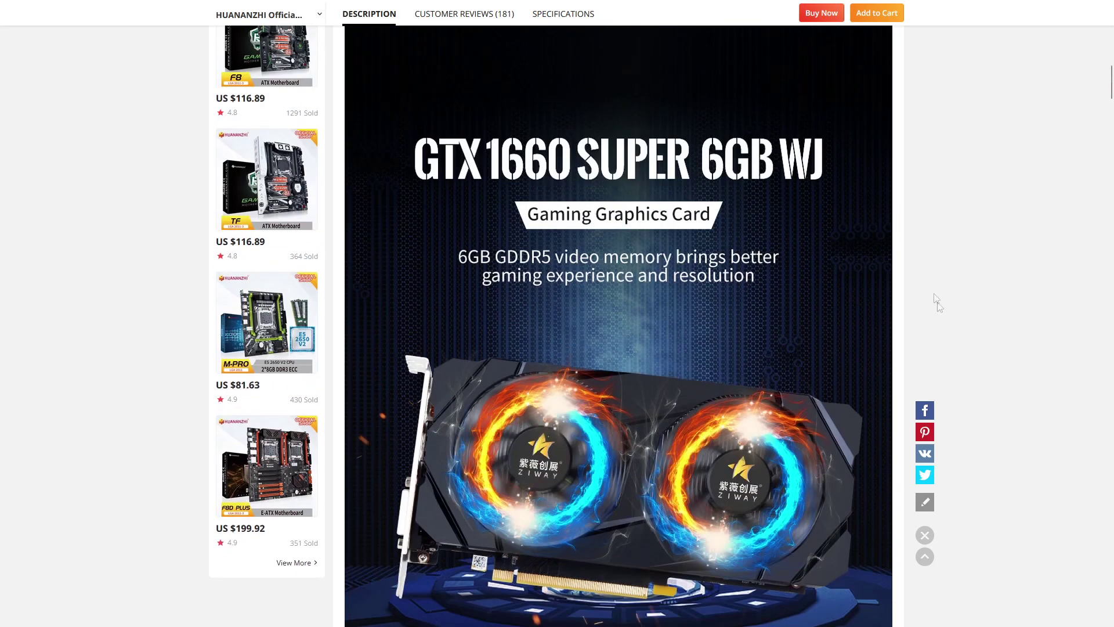
Examine the graphics card's Product Parameters table and the Excellent Dynamic Cooling section in the description
scroll(954, 367, down, 9)
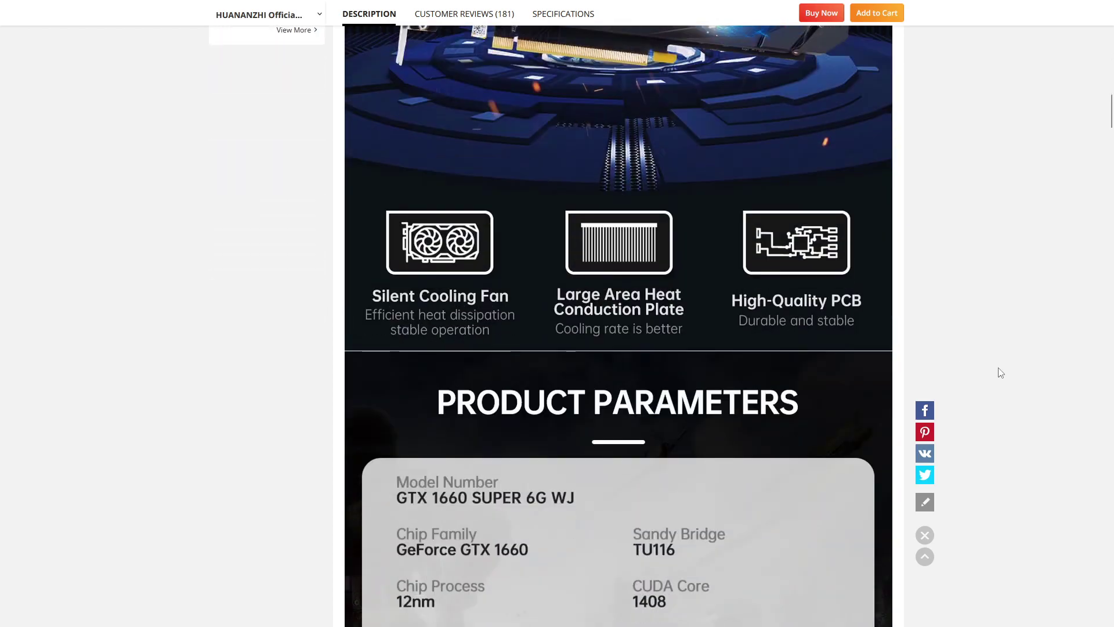
scroll(1000, 372, down, 4)
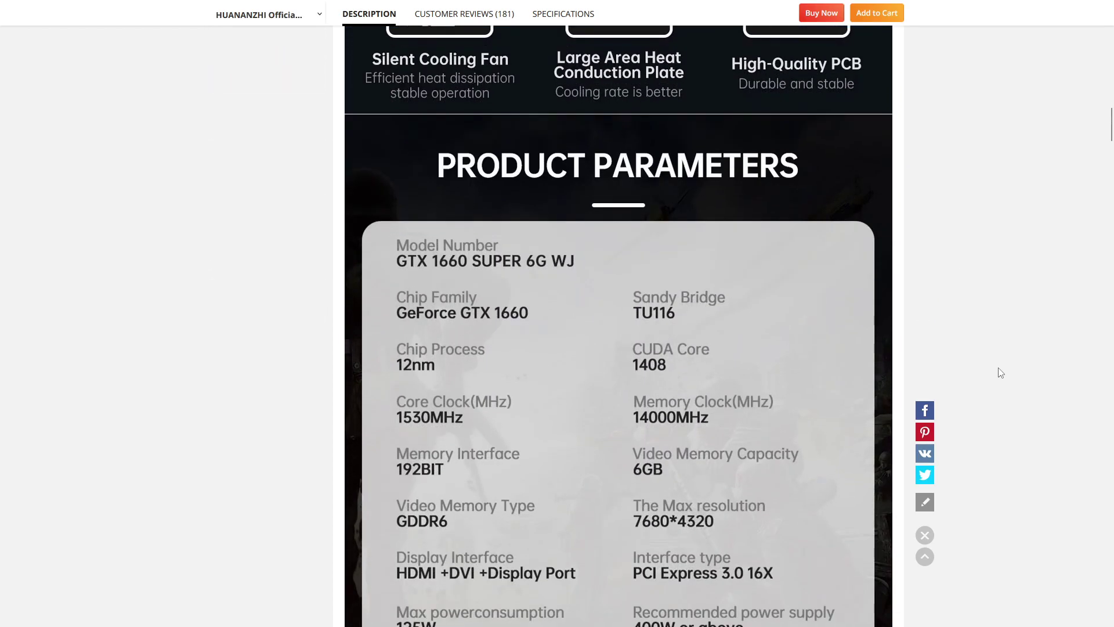
scroll(1000, 371, down, 2)
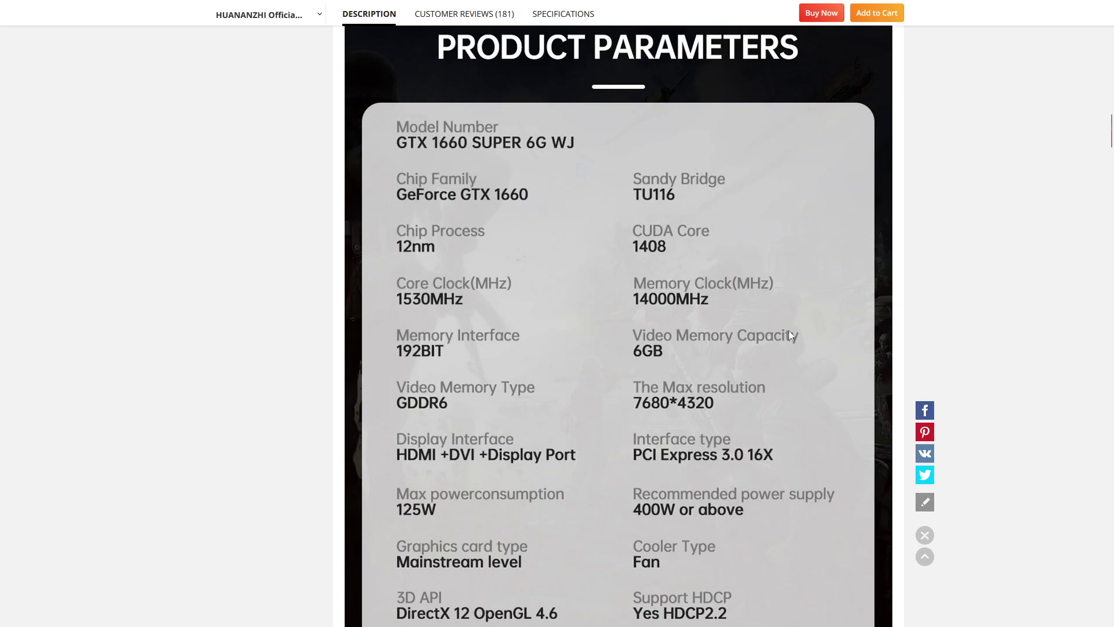
scroll(964, 259, down, 7)
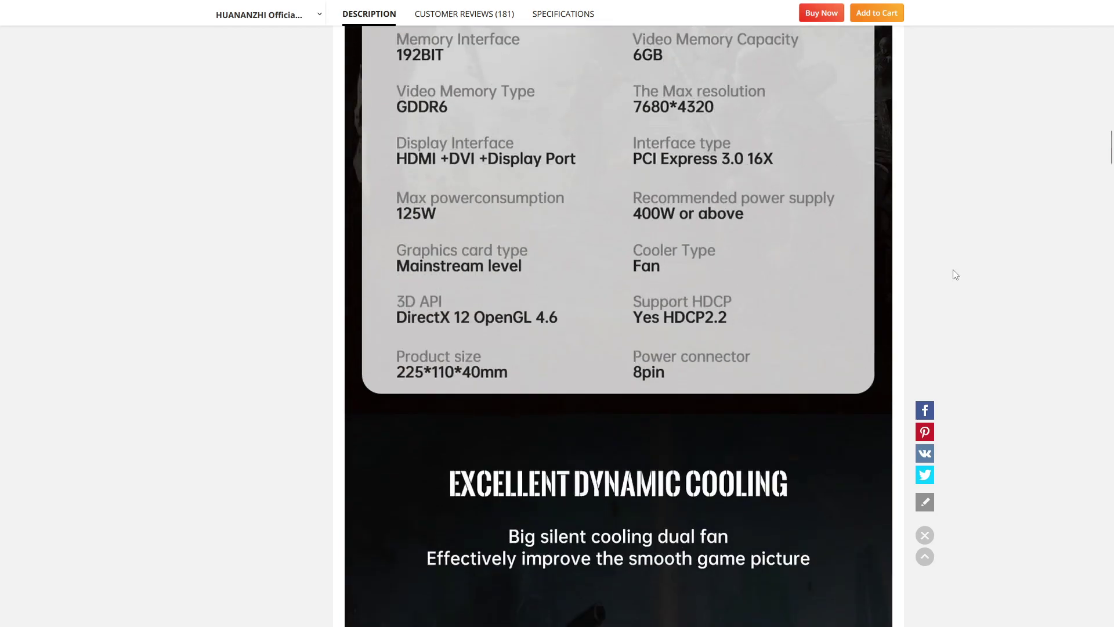
scroll(952, 276, up, 4)
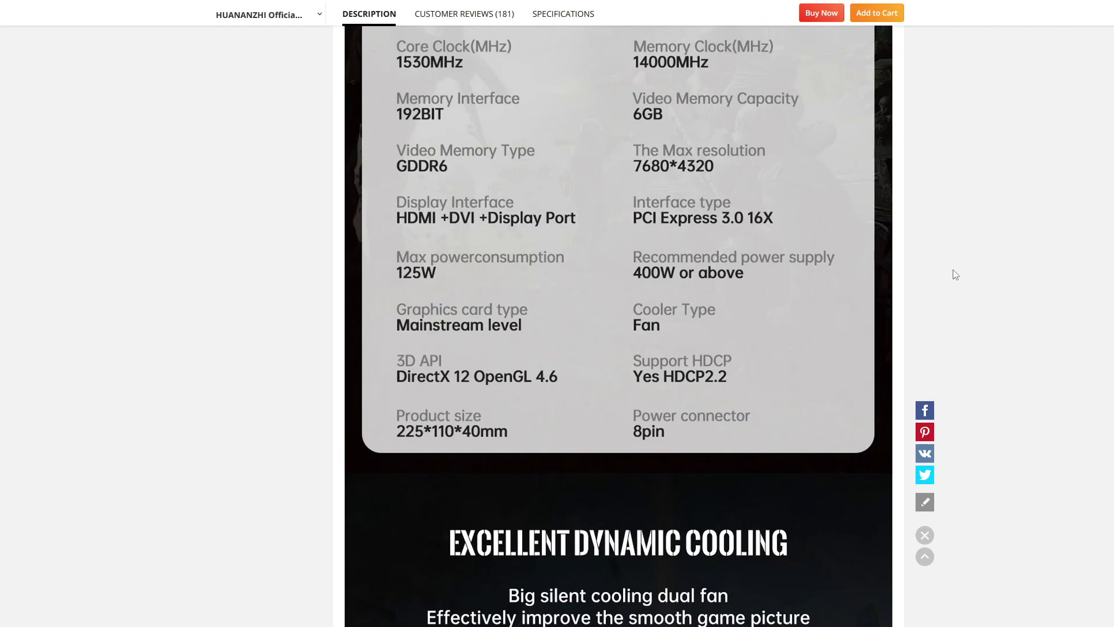
scroll(955, 274, down, 7)
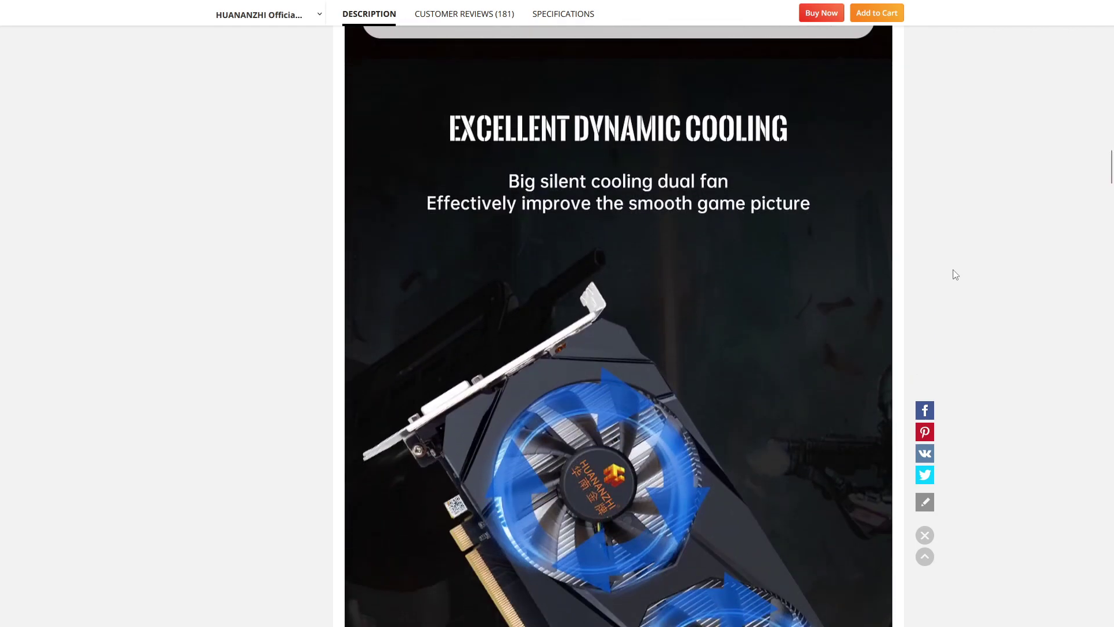
scroll(955, 275, down, 4)
scroll(955, 274, down, 2)
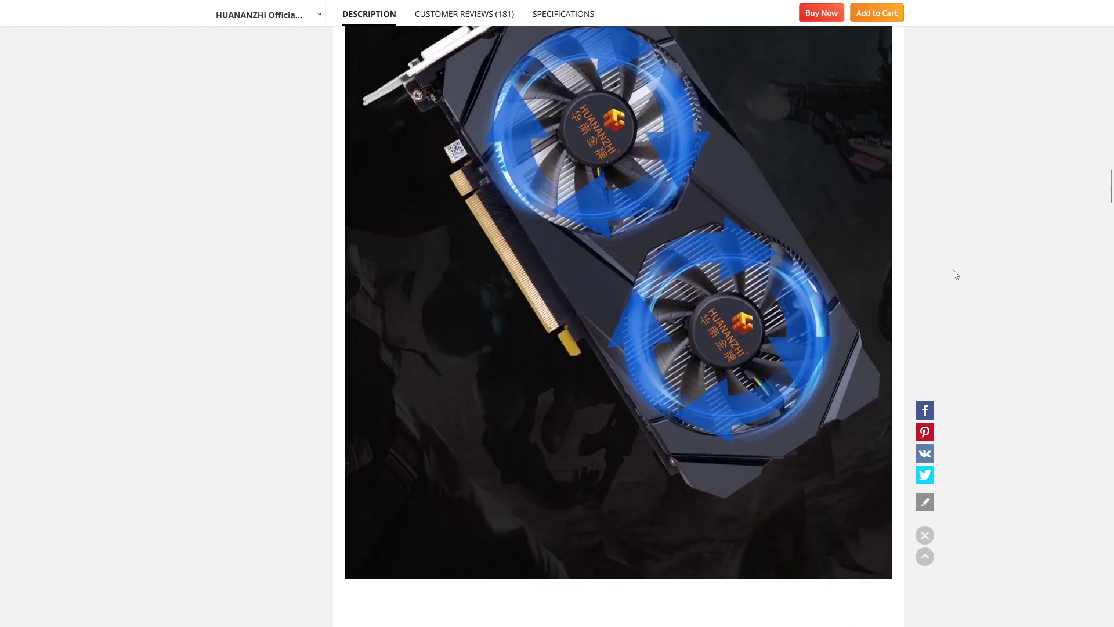
scroll(956, 274, up, 14)
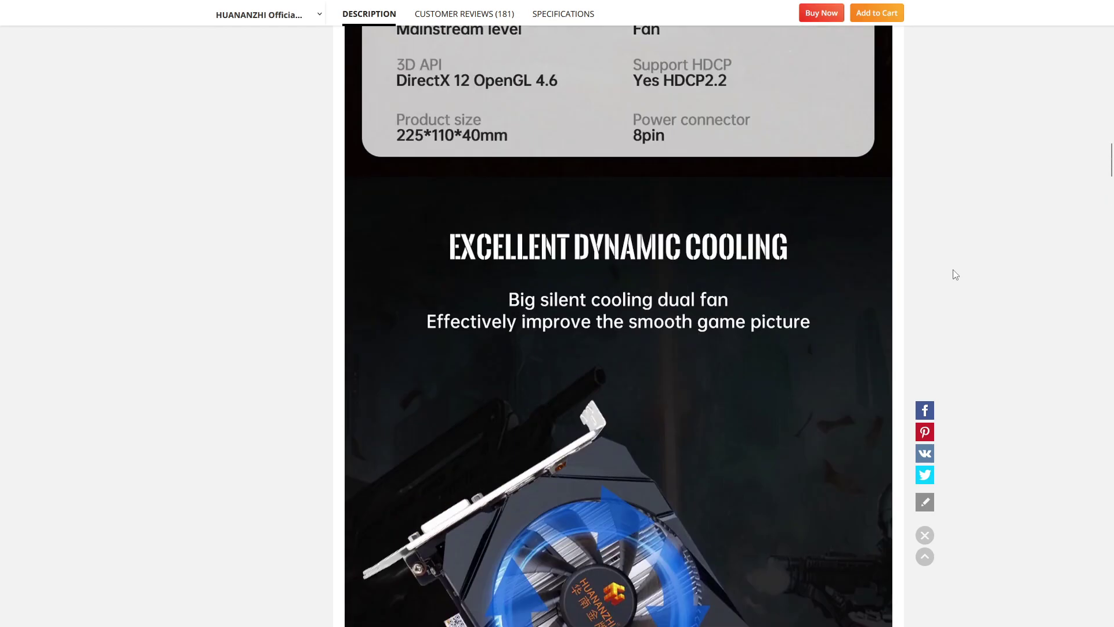
Leave the graphics card listing and examine the Intel Core i5-4690 specifications from Essentials through Processor Graphics
scroll(956, 272, up, 20)
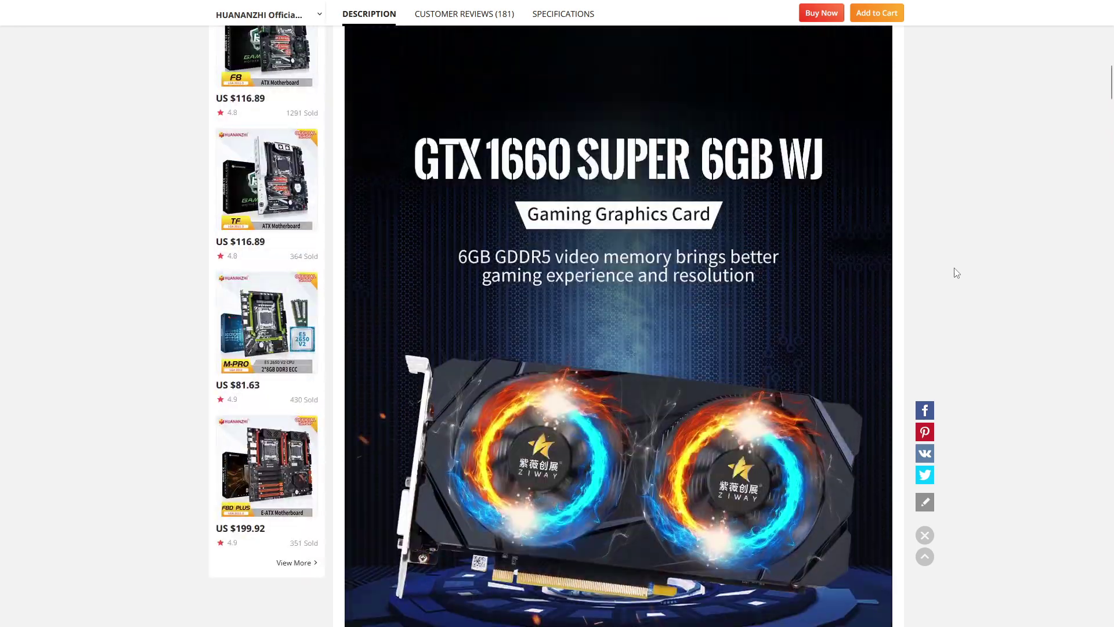
scroll(956, 273, up, 10)
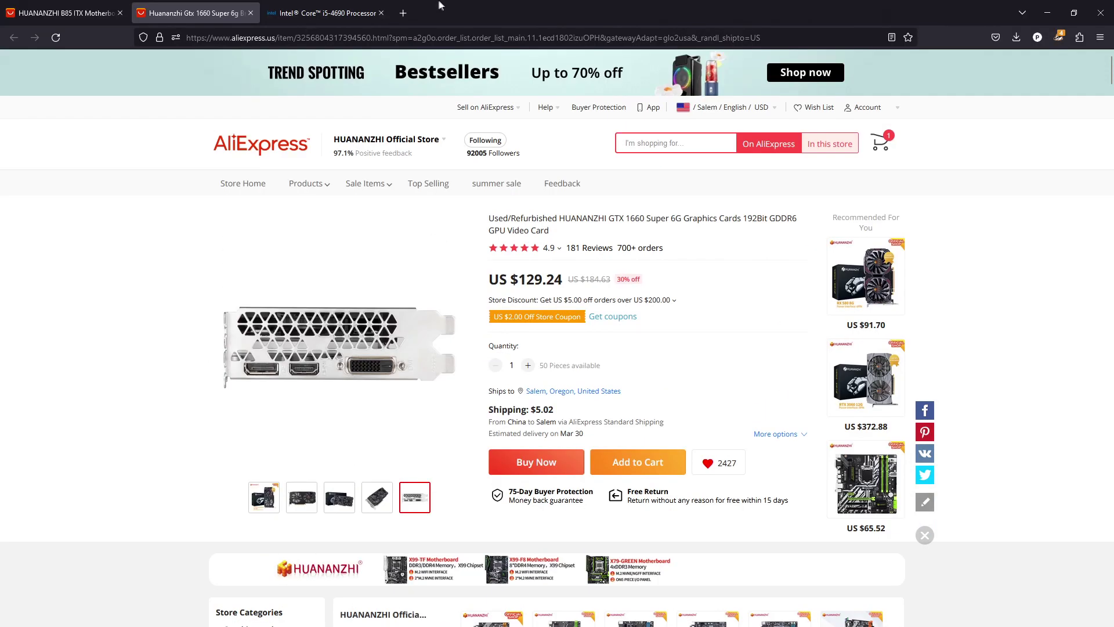
click(323, 14)
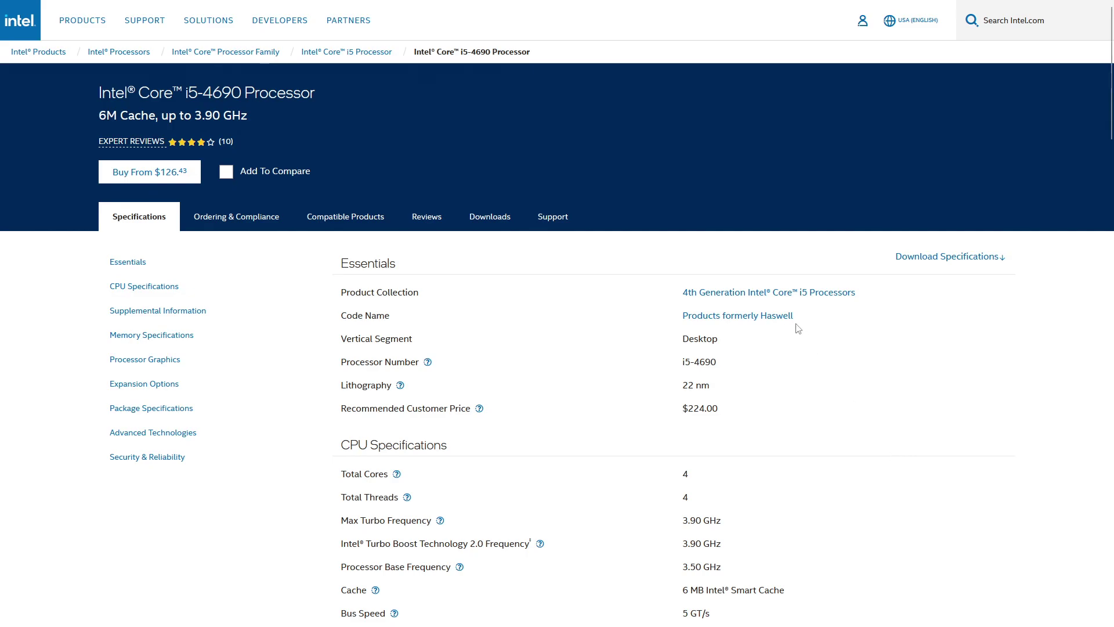
scroll(812, 394, down, 3)
scroll(838, 415, down, 2)
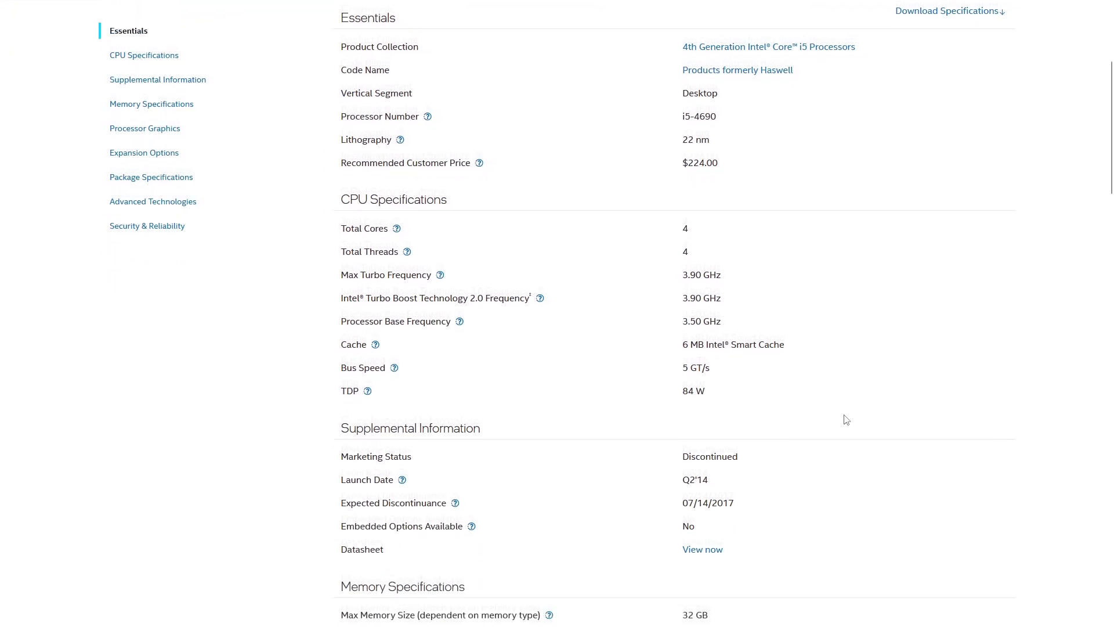
scroll(846, 419, down, 3)
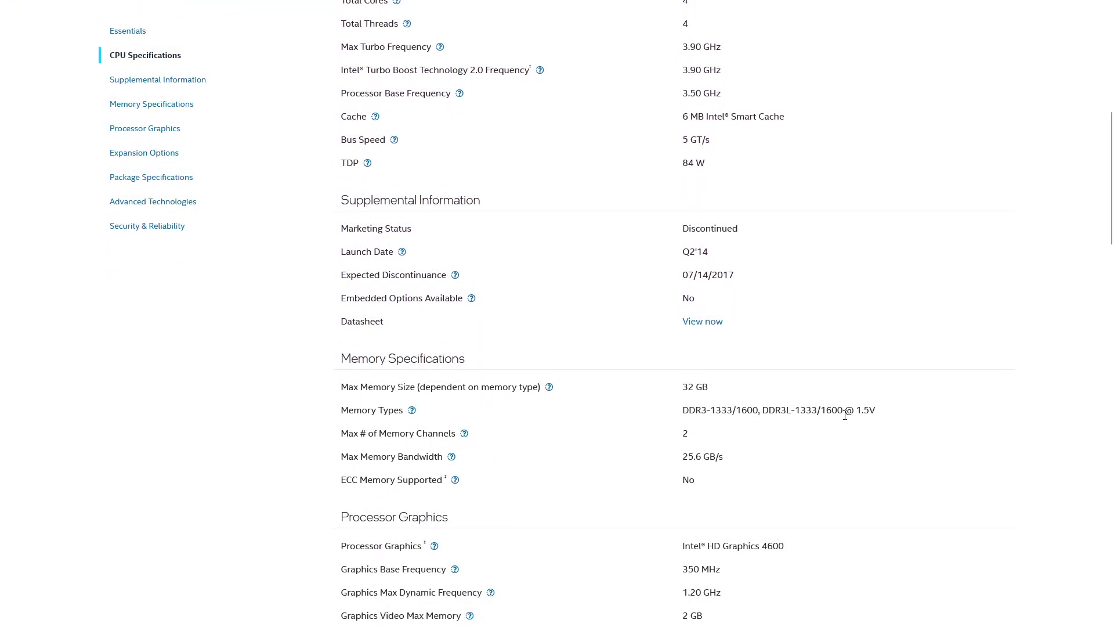
scroll(849, 450, down, 2)
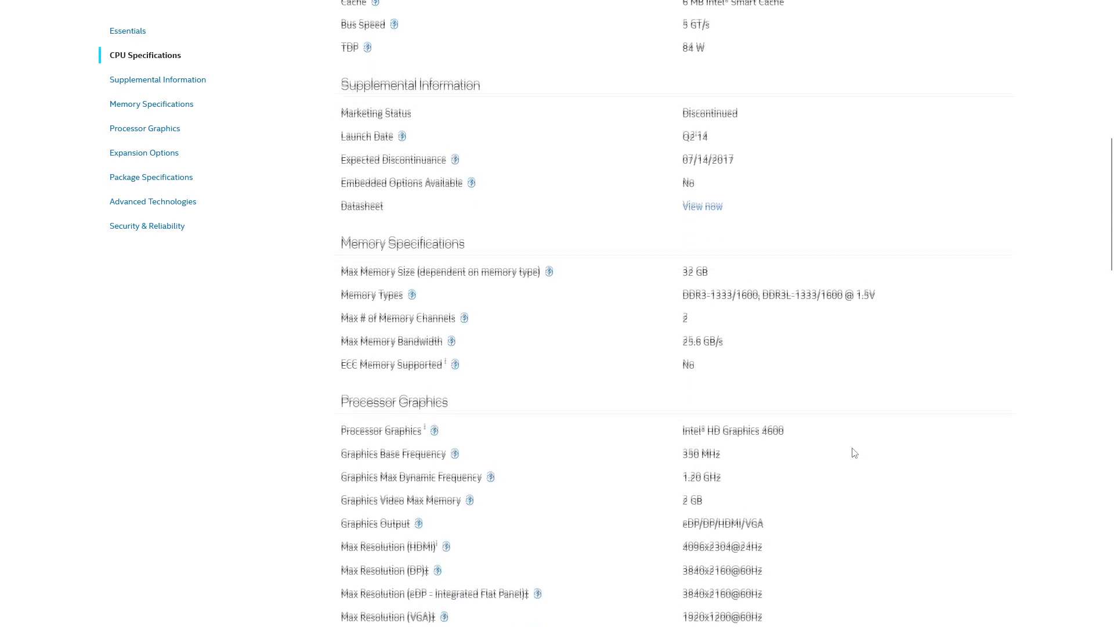
scroll(854, 452, up, 10)
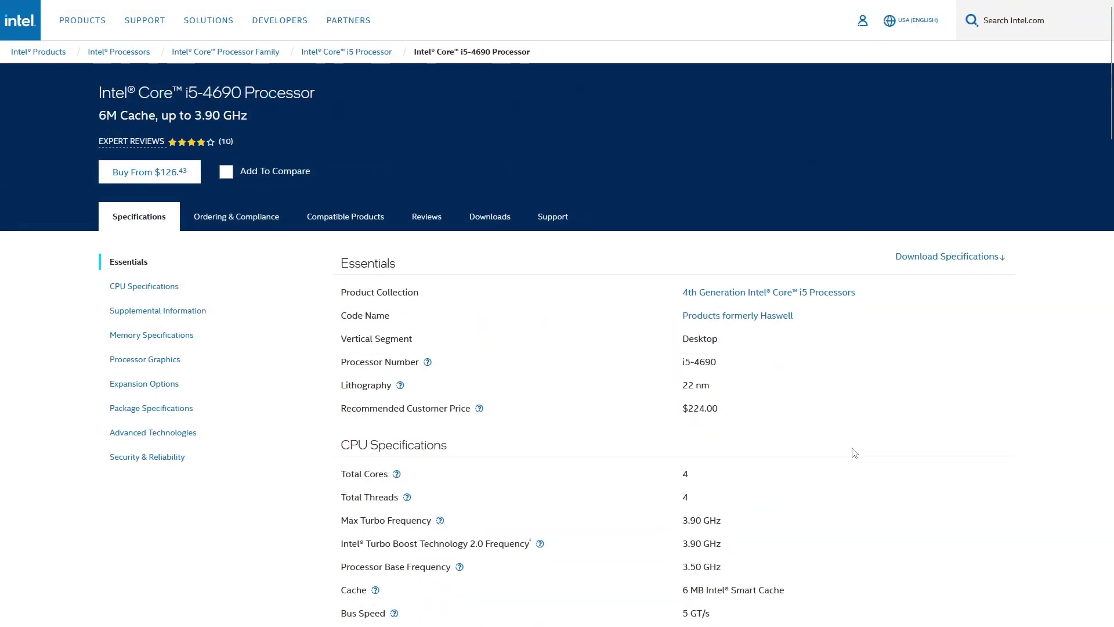
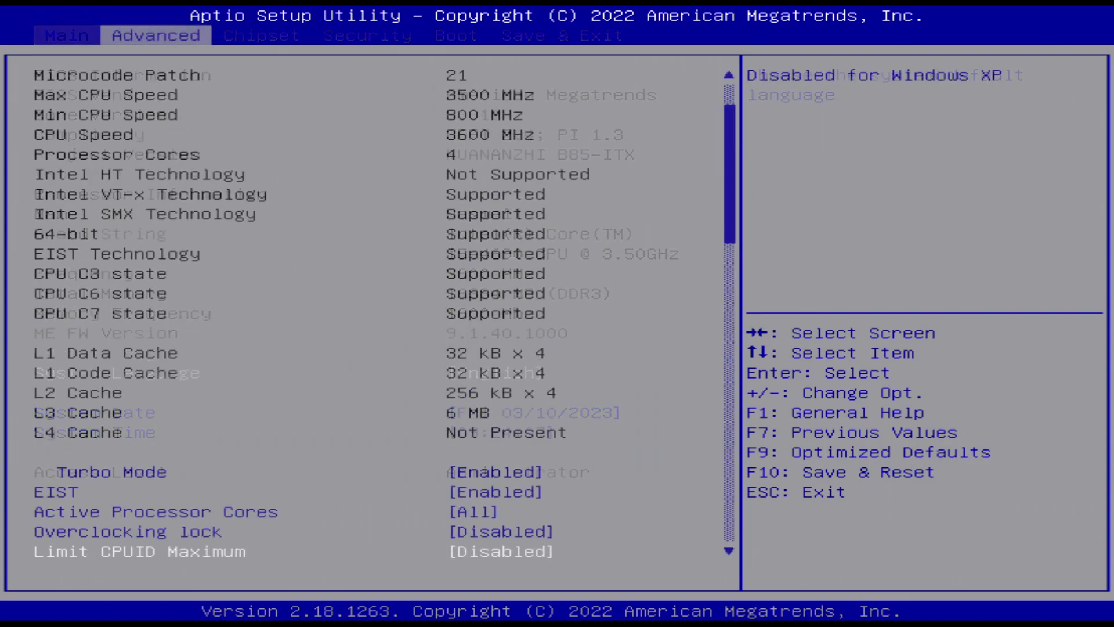
In the BIOS setup's CPU Configuration, review the processor options from Limit CPUID Maximum through Performance/Watt
key(Down)
key(Down)
key(Down)
key(Down)
key(Down)
key(Down)
key(Down)
key(Down)
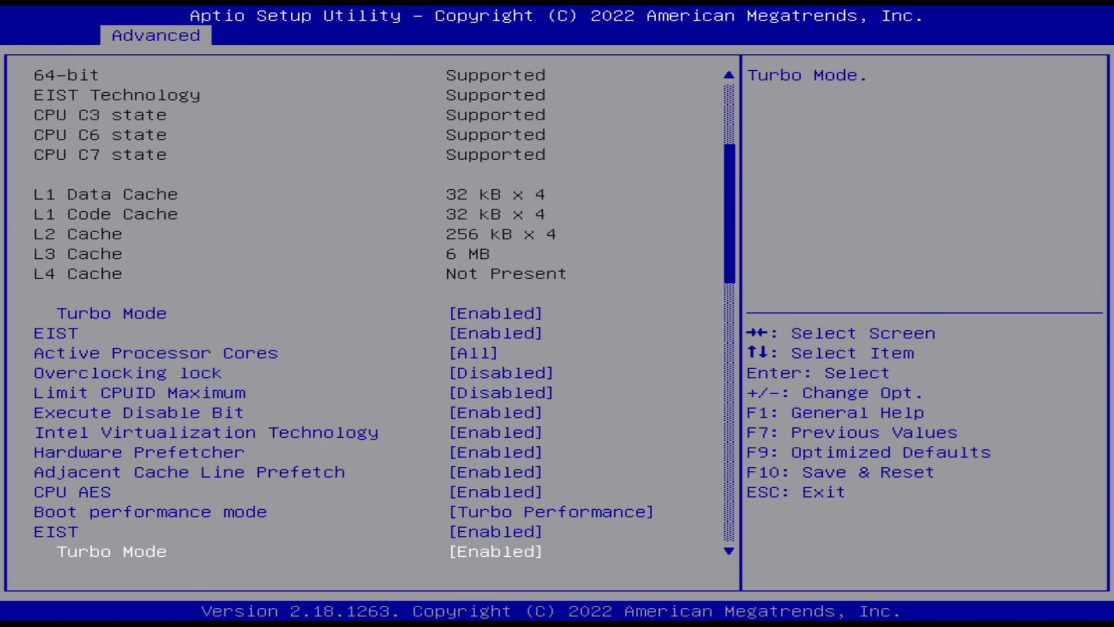
key(Down)
key(Down)
key(Down)
key(Down)
key(Down)
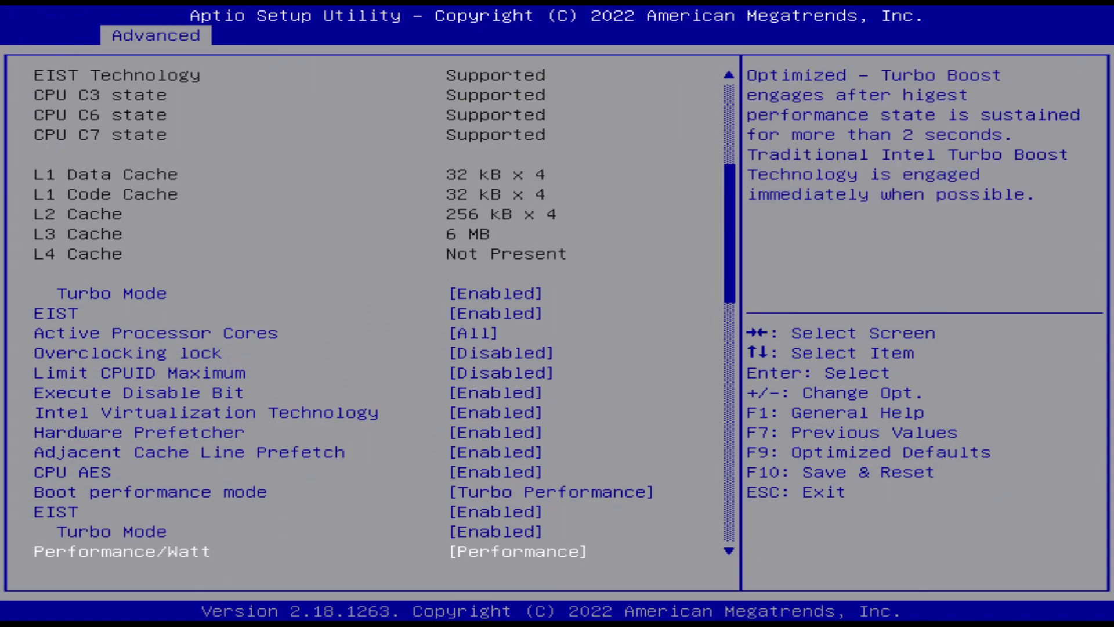
Review the package and platform power limit settings down to Cpu Power Limit3 Time, and leave CPU Configuration
key(Down)
key(Down)
key(Down)
key(Down)
key(Down)
key(Down)
key(Down)
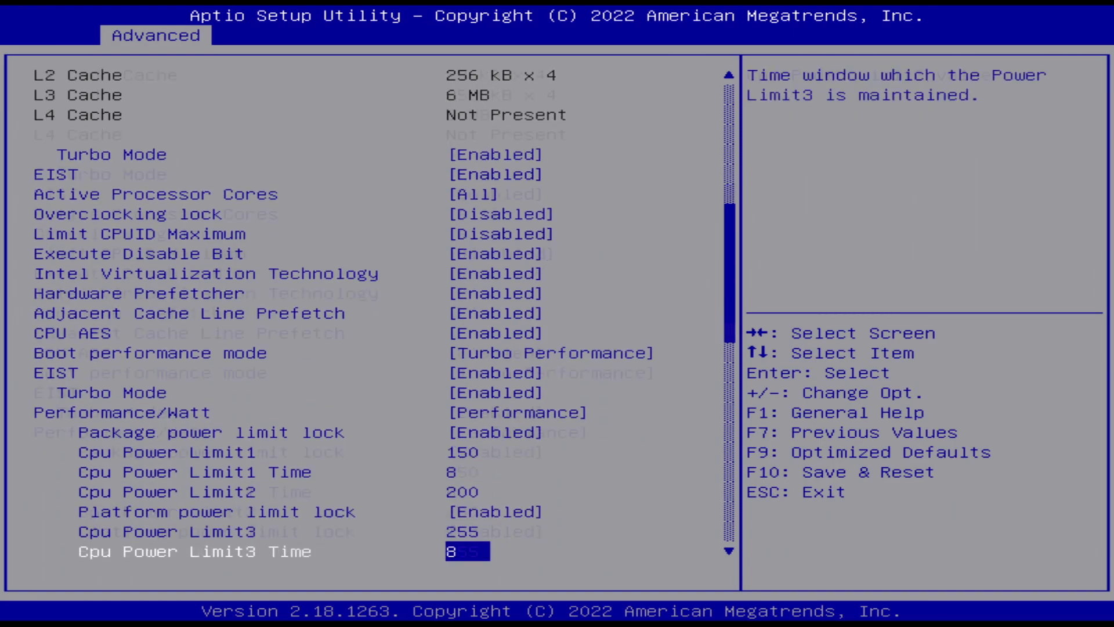
key(Escape)
Check the ACPI Settings page and return to the advanced settings list
key(Down)
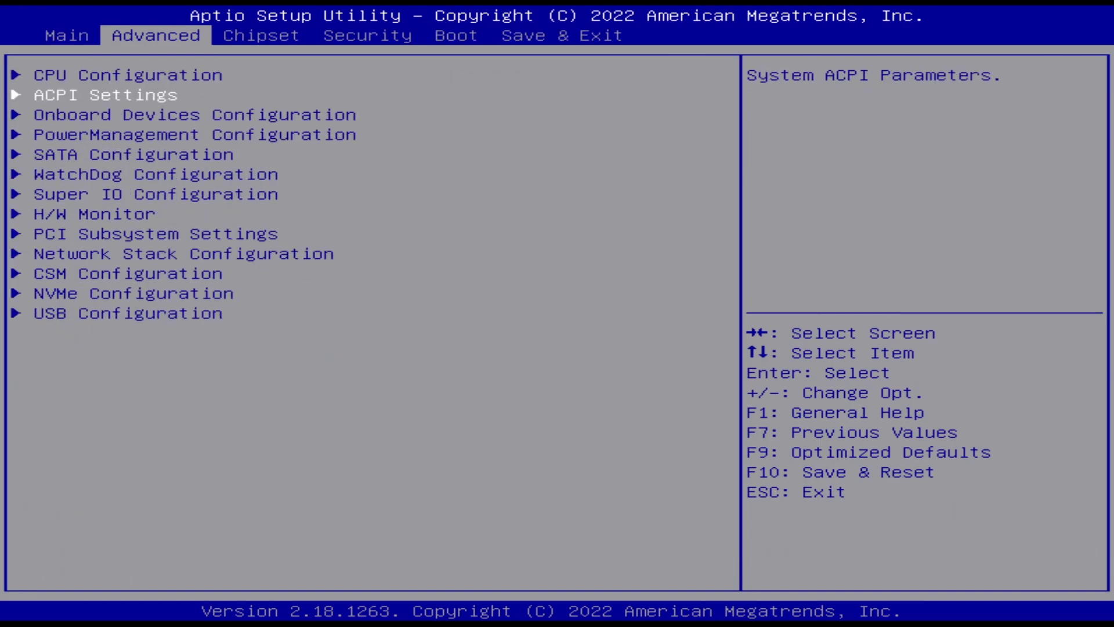
key(Return)
key(Escape)
Set the Onboard Audio Controller to Disabled in Onboard Devices Configuration and return to the advanced settings list
key(Down)
key(Return)
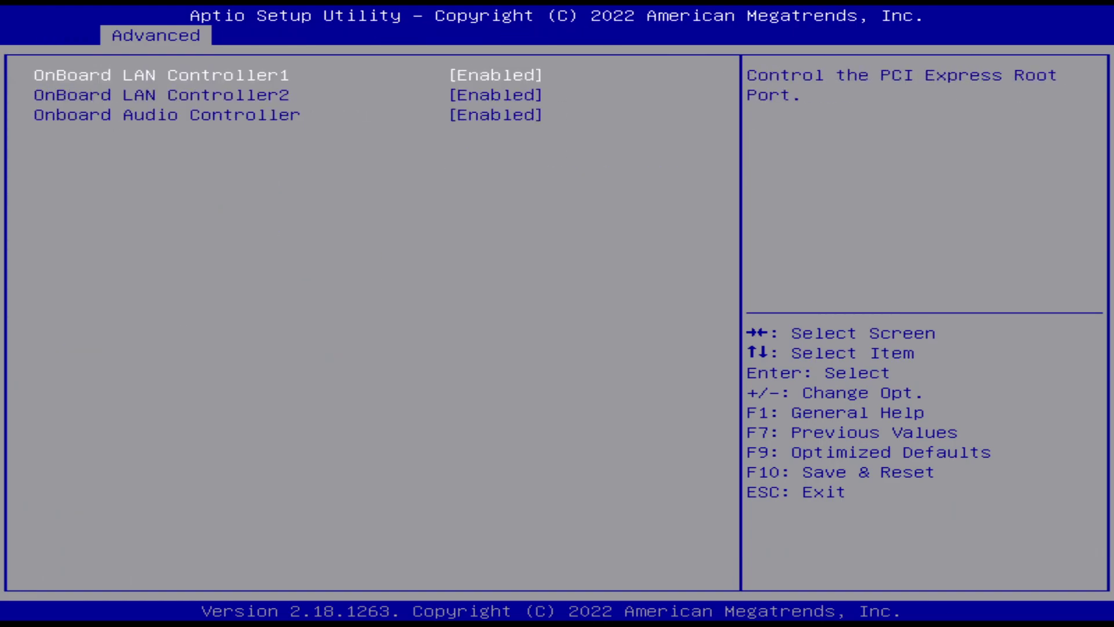
key(Down)
key(Down)
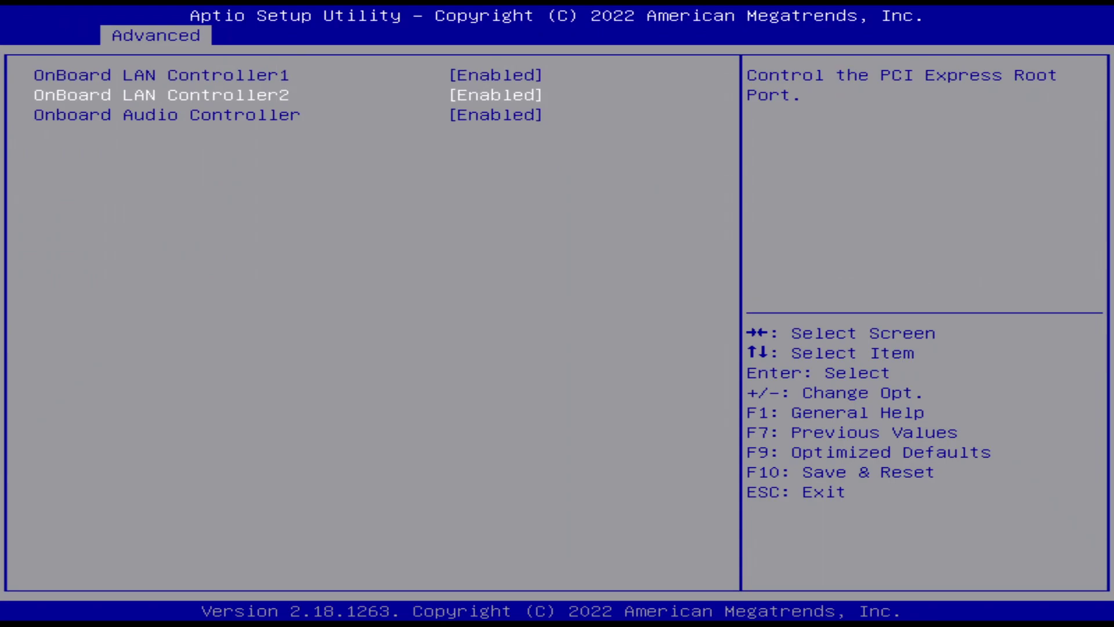
key(Return)
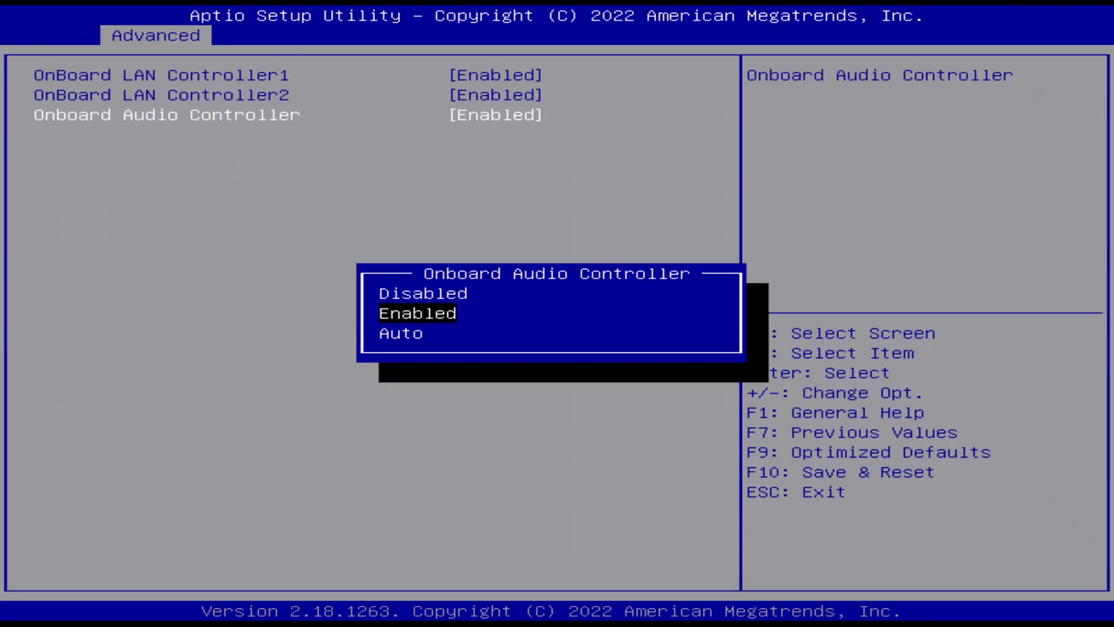
key(Down)
key(Up)
key(Up)
key(Return)
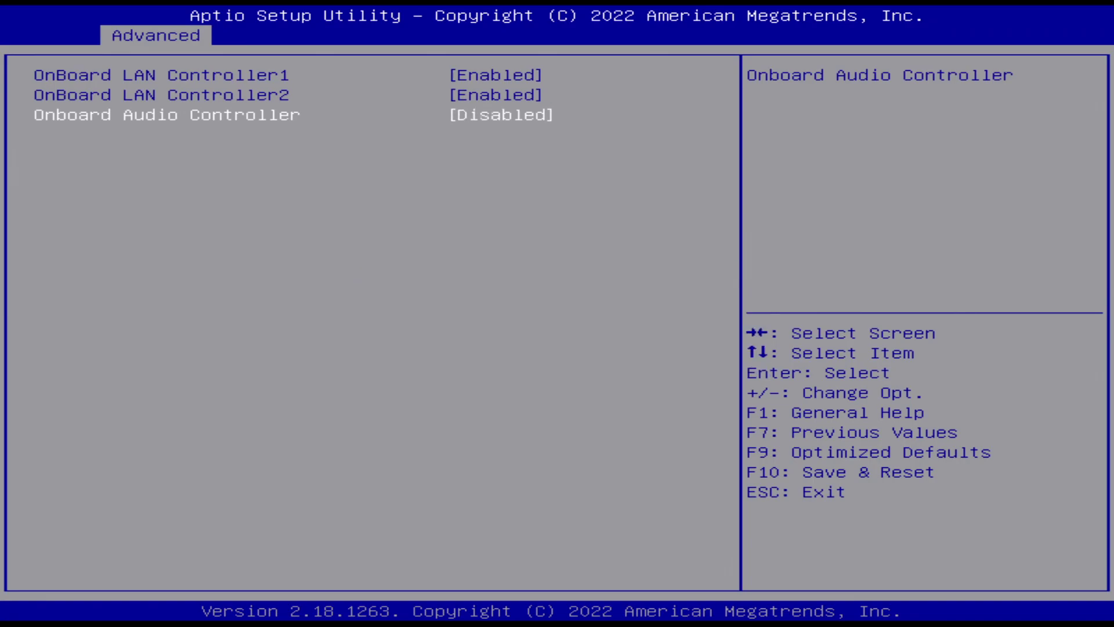
key(Escape)
Check the wake-up and power-on options in PowerManagement Configuration
key(Down)
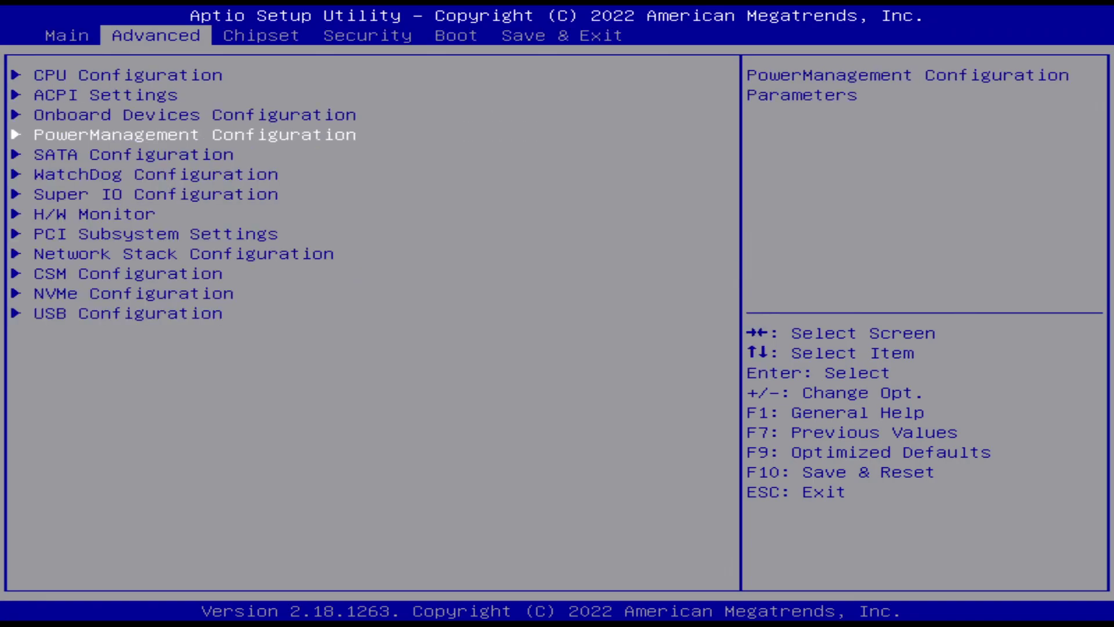
key(Return)
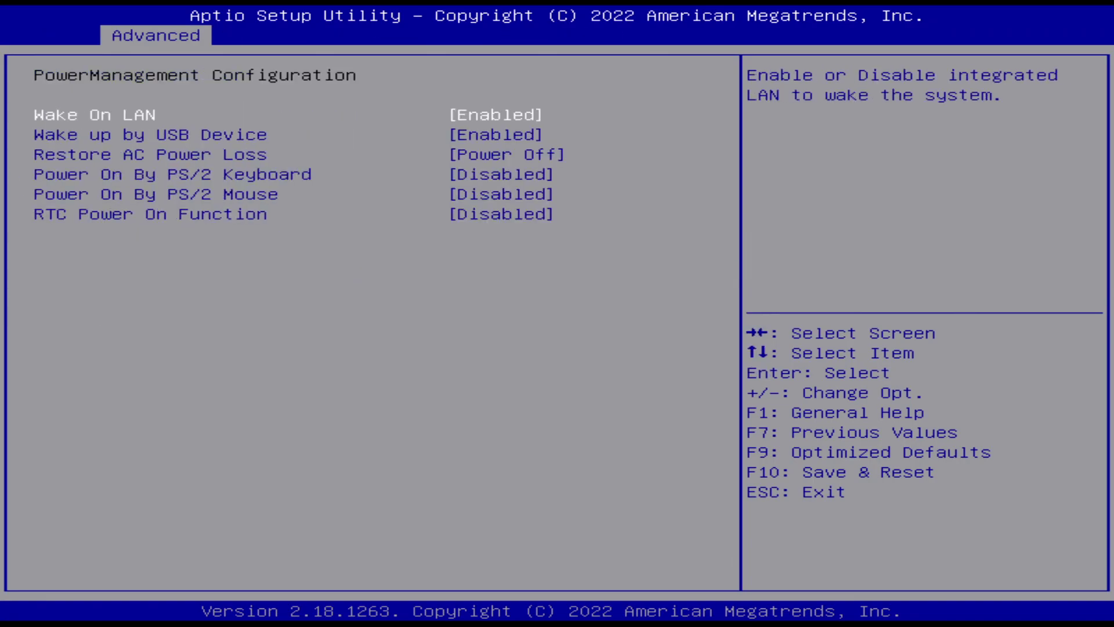
key(Escape)
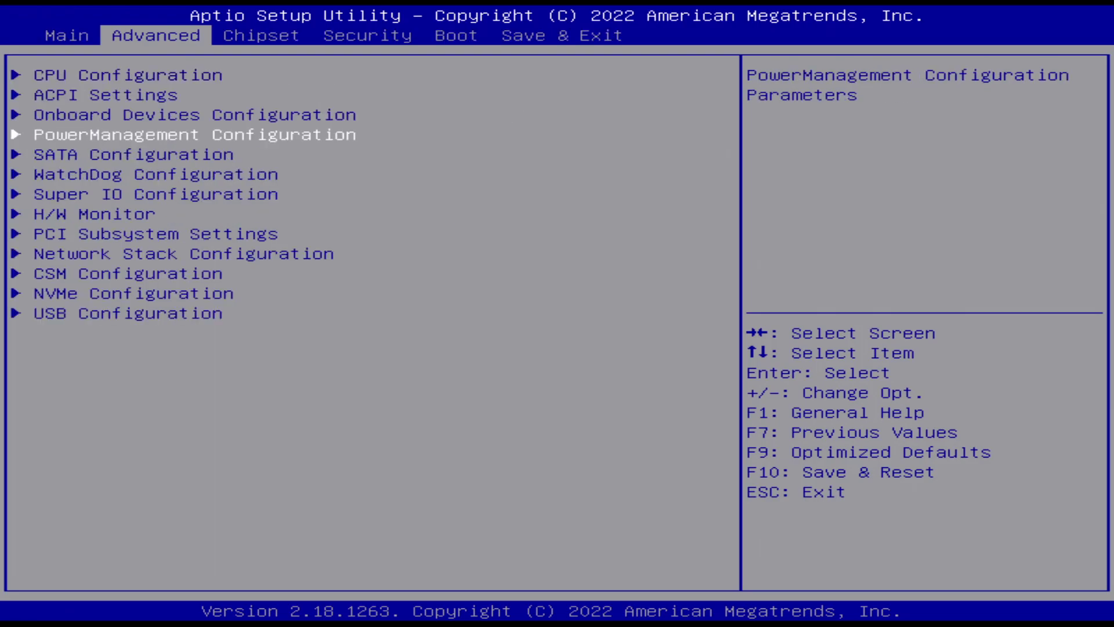
Open SATA Configuration and review the controller options and the settings of Serial ATA Port 1
key(Down)
key(Return)
key(Down)
key(Down)
key(Down)
key(Down)
key(Down)
key(Down)
key(Down)
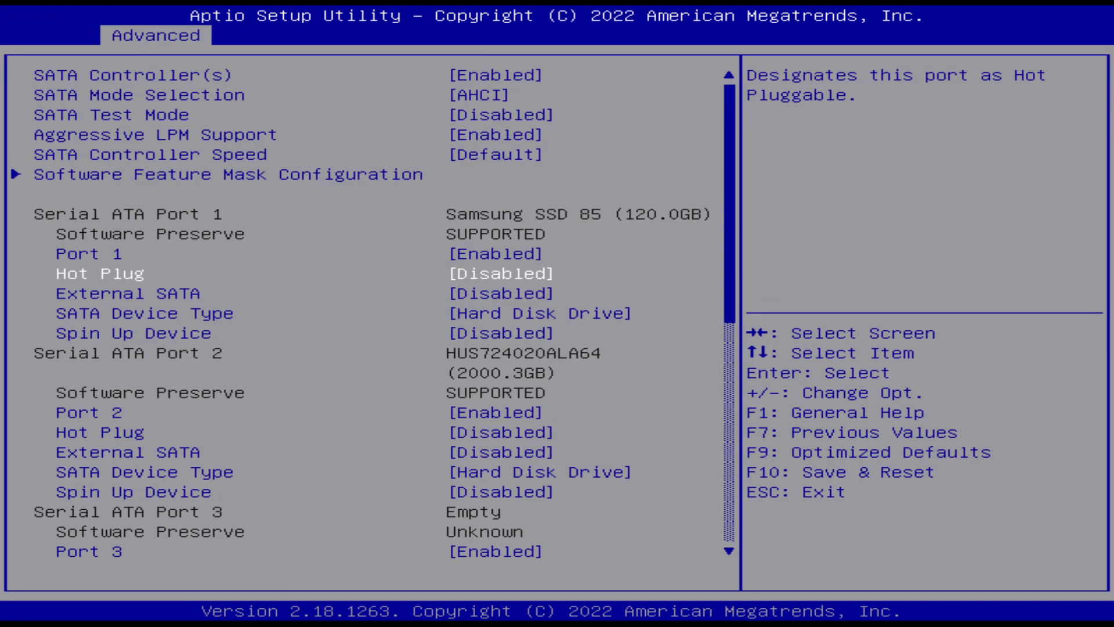
key(Down)
key(Down)
key(Down)
key(Up)
key(Up)
key(Up)
key(Up)
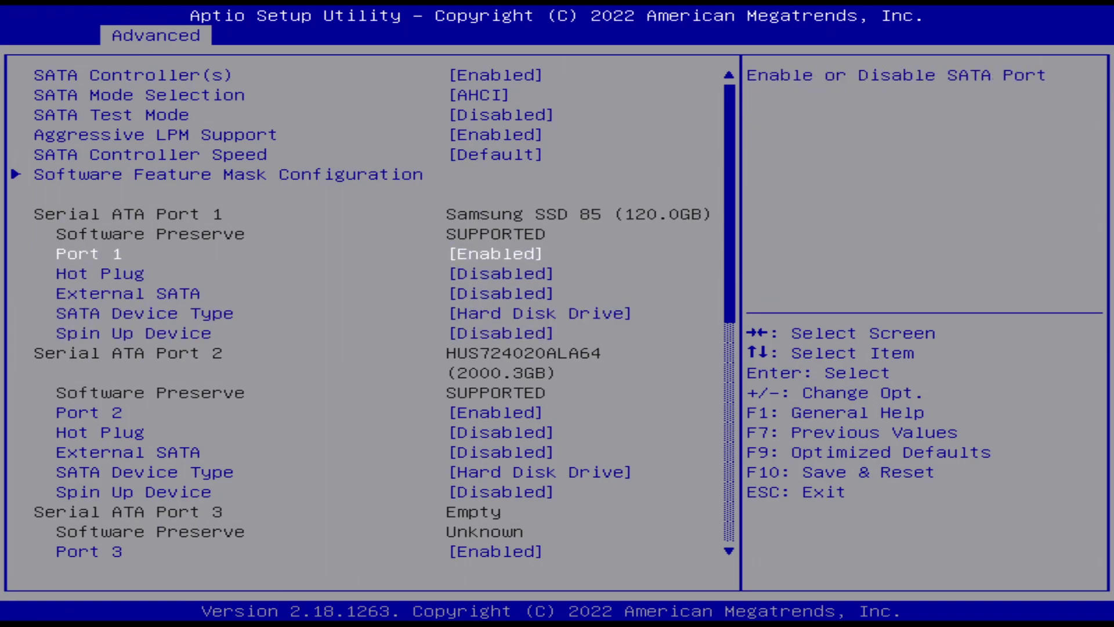
Set Hot Plug to Enabled for Serial ATA Port 2
key(Down)
key(Down)
key(Down)
key(Down)
key(Down)
key(Down)
key(Up)
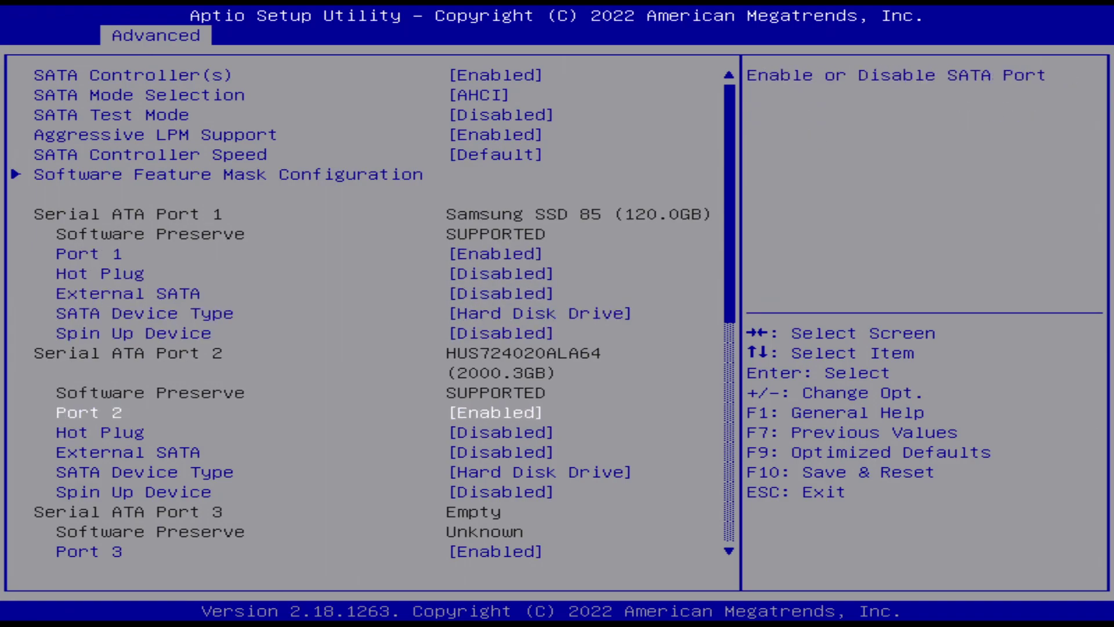
key(Down)
key(Return)
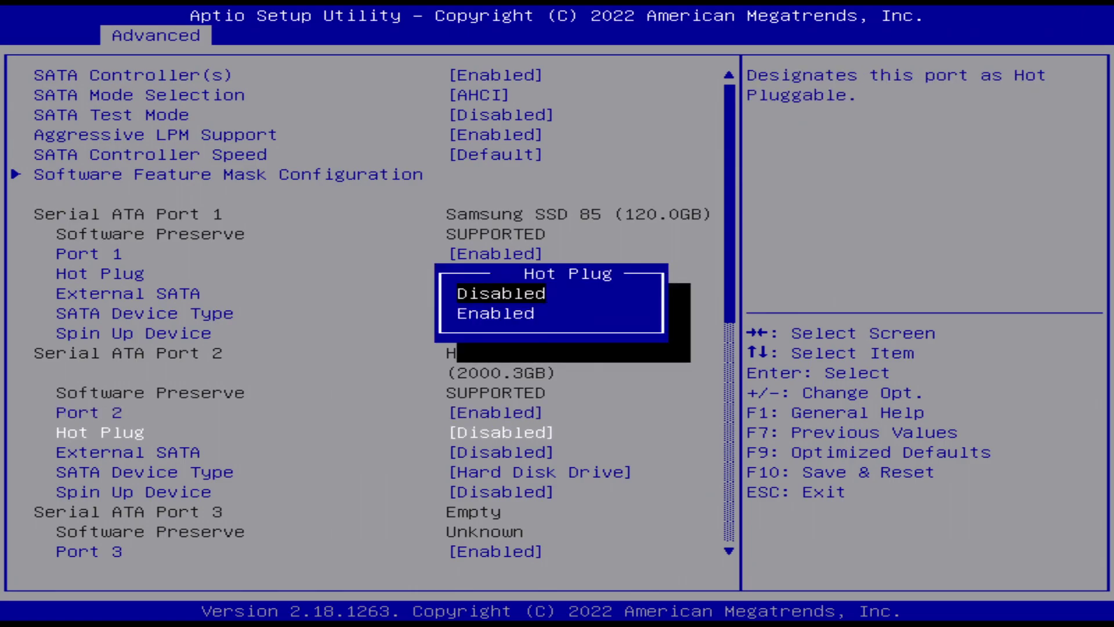
key(Down)
key(Return)
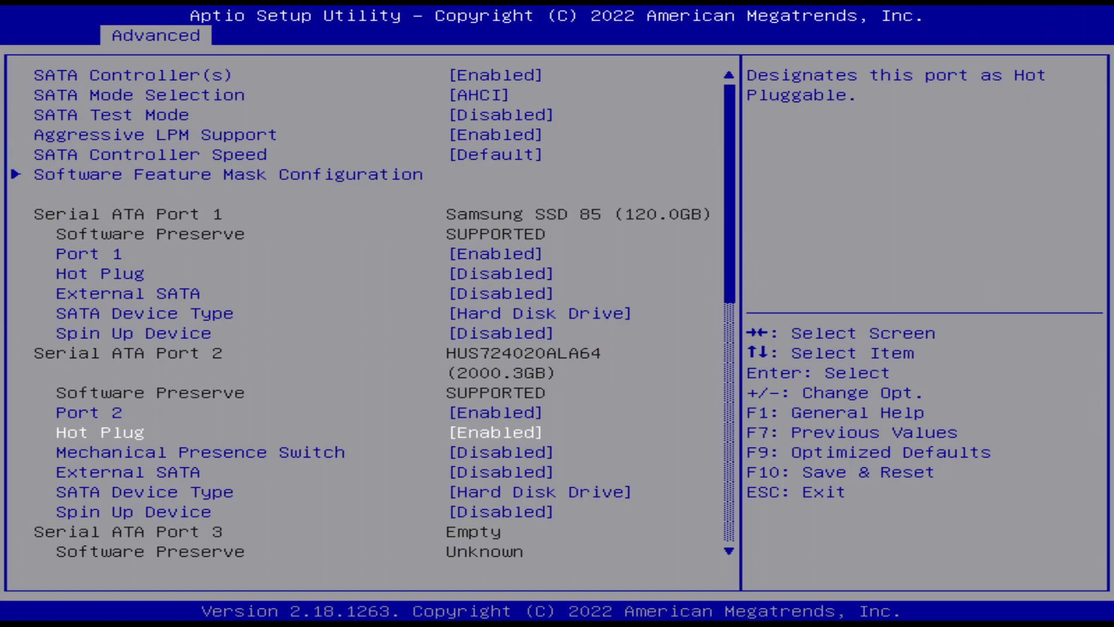
Review the remaining Port 2 settings and the Serial ATA Port 3 and 4 entries, and leave SATA Configuration
key(Down)
key(Down)
key(Down)
key(Down)
key(Down)
key(Down)
key(Down)
key(Down)
key(Down)
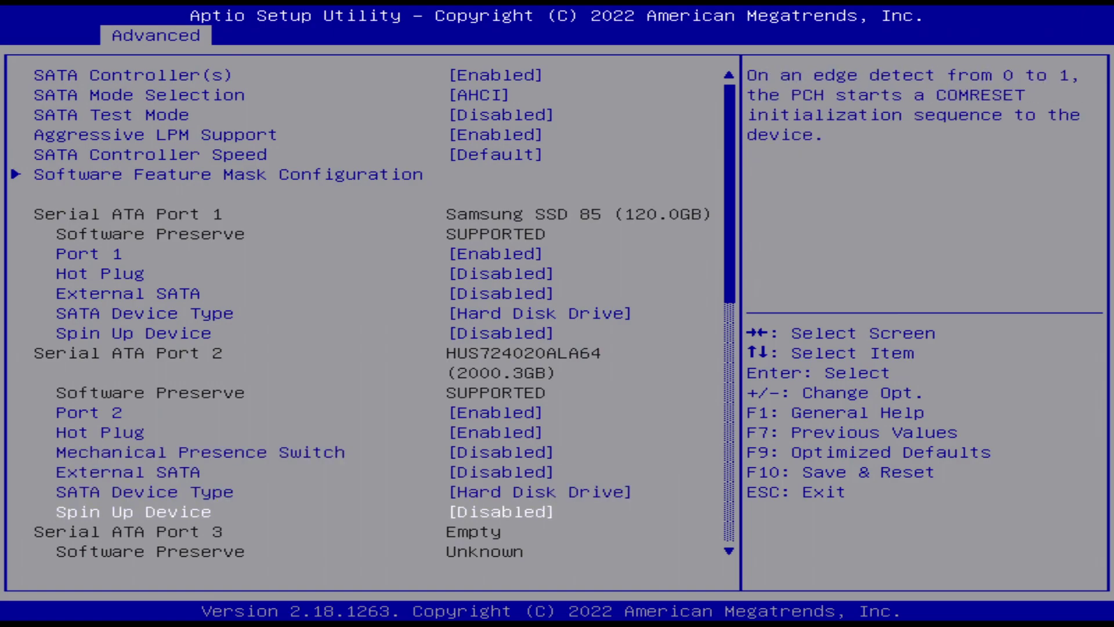
key(Down)
key(Down)
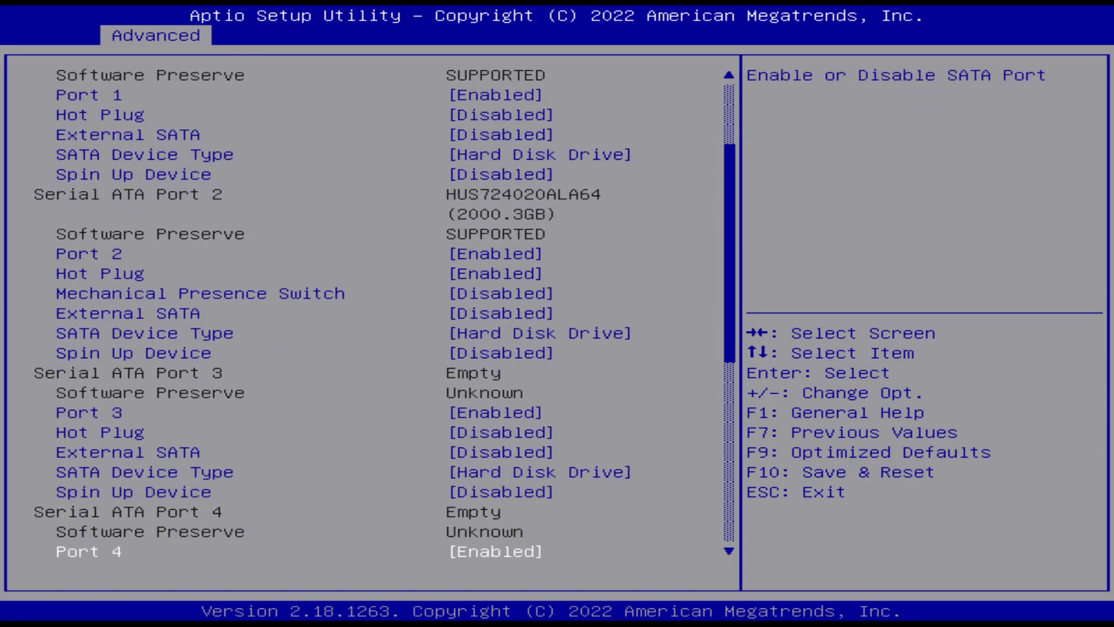
key(Escape)
Check the WatchDog Configuration and Super IO Configuration pages
key(Down)
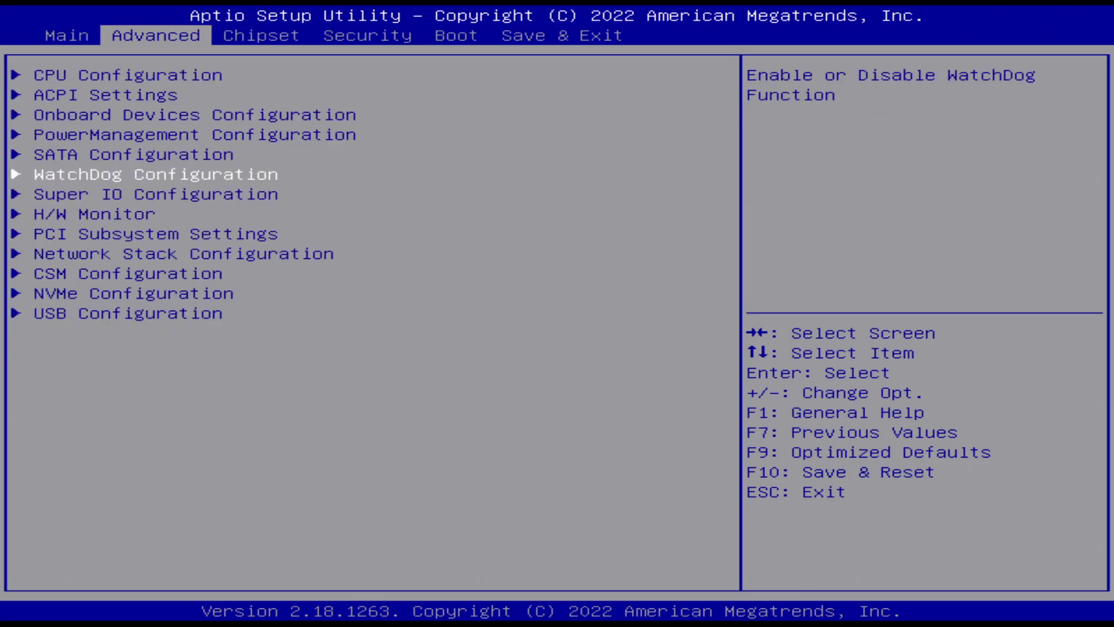
key(Return)
key(Escape)
key(Down)
key(Return)
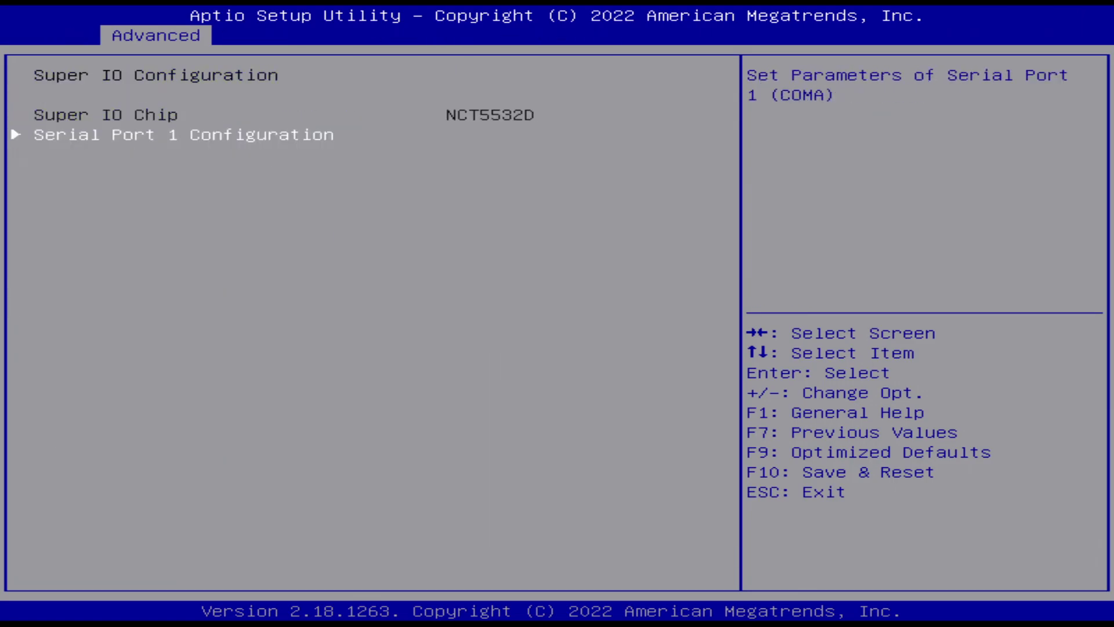
key(Escape)
Open the H/W Monitor page and set Cpu Smart Fan Control to Full Speed Mode
key(Down)
key(Return)
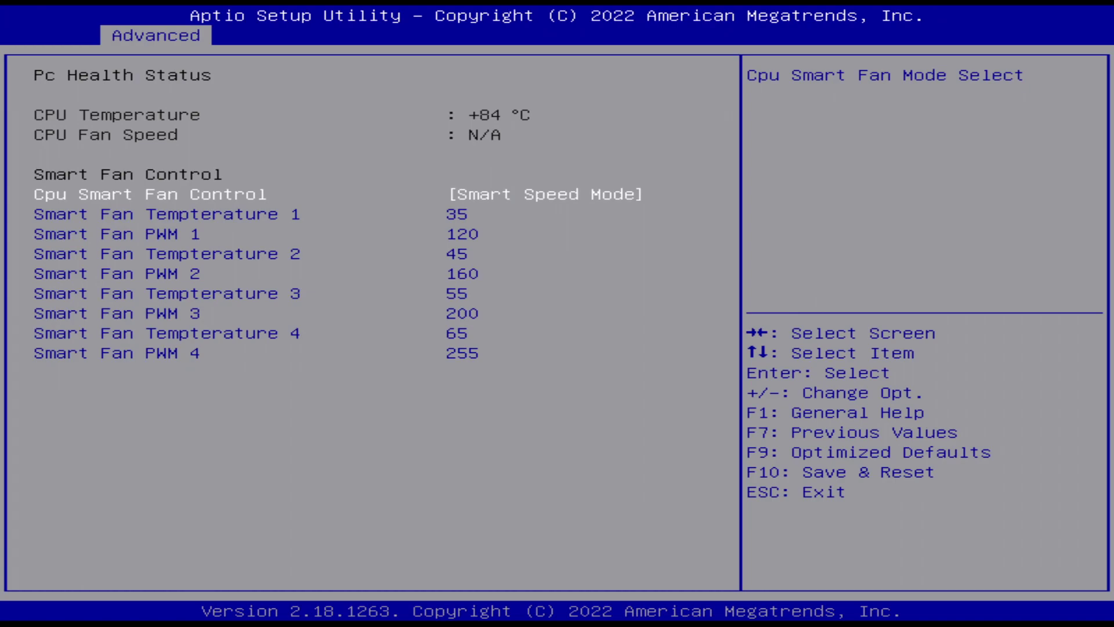
key(Return)
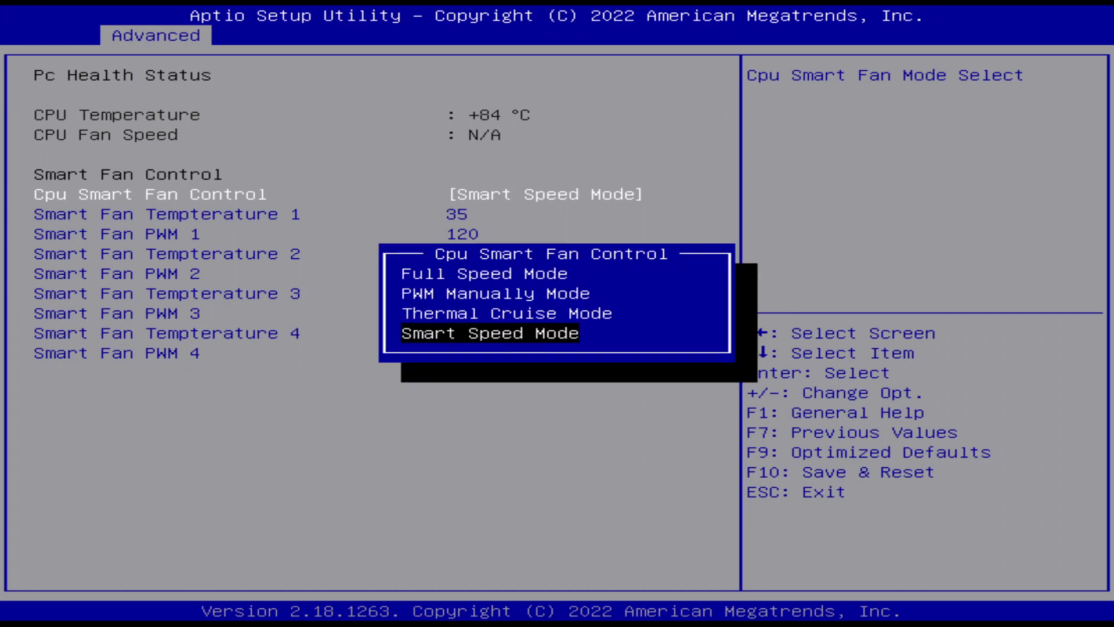
key(Up)
key(Up)
key(Up)
key(Return)
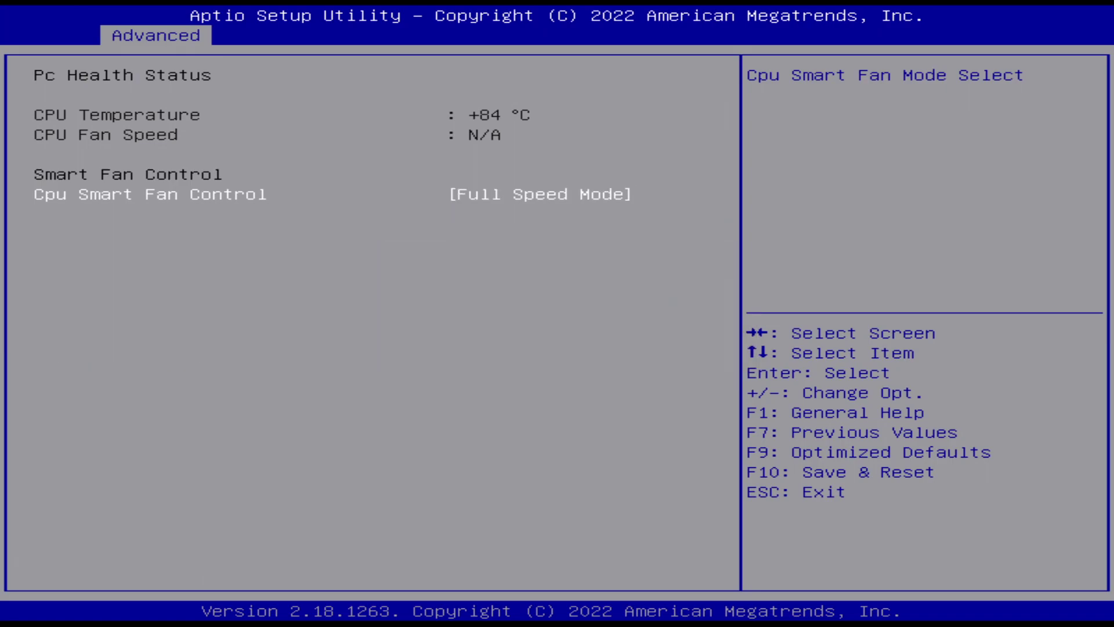
Set Cpu Smart Fan Control back to Smart Speed Mode and leave the H/W Monitor page
key(Return)
key(Down)
key(Down)
key(Down)
key(Return)
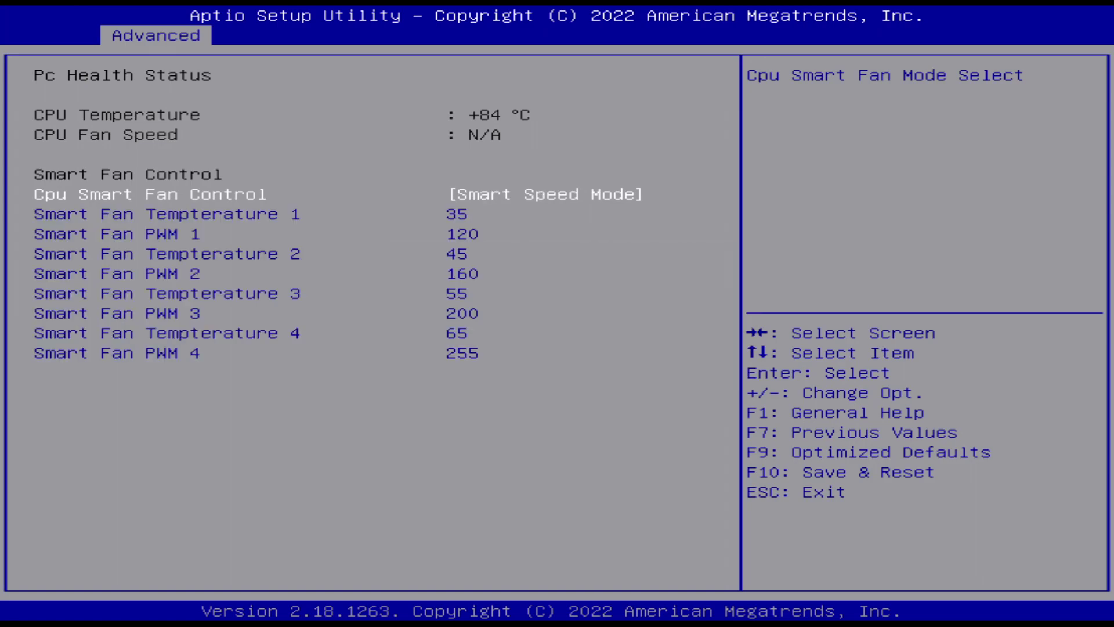
key(Escape)
Open NVMe Configuration to check the NVMe controller and drive information
key(Down)
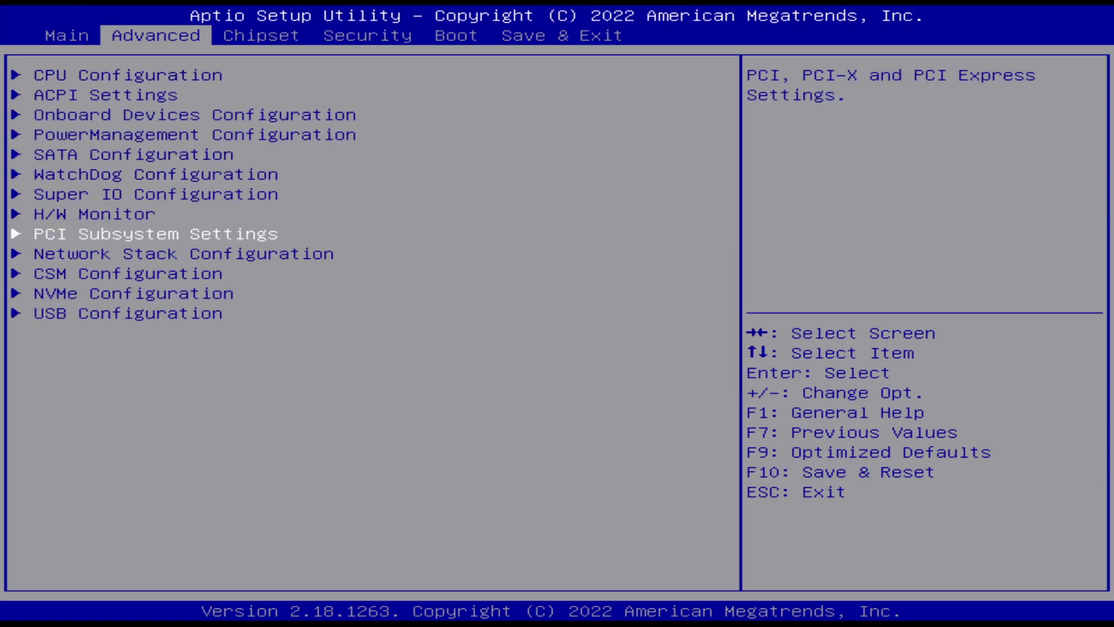
key(Down)
key(Down)
key(Down)
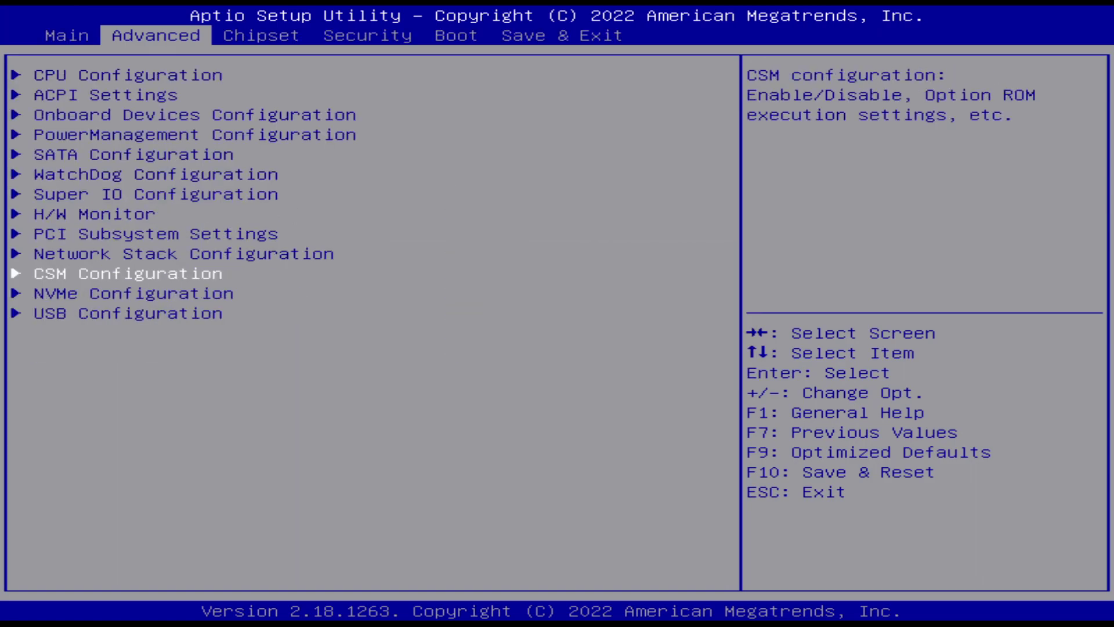
key(Return)
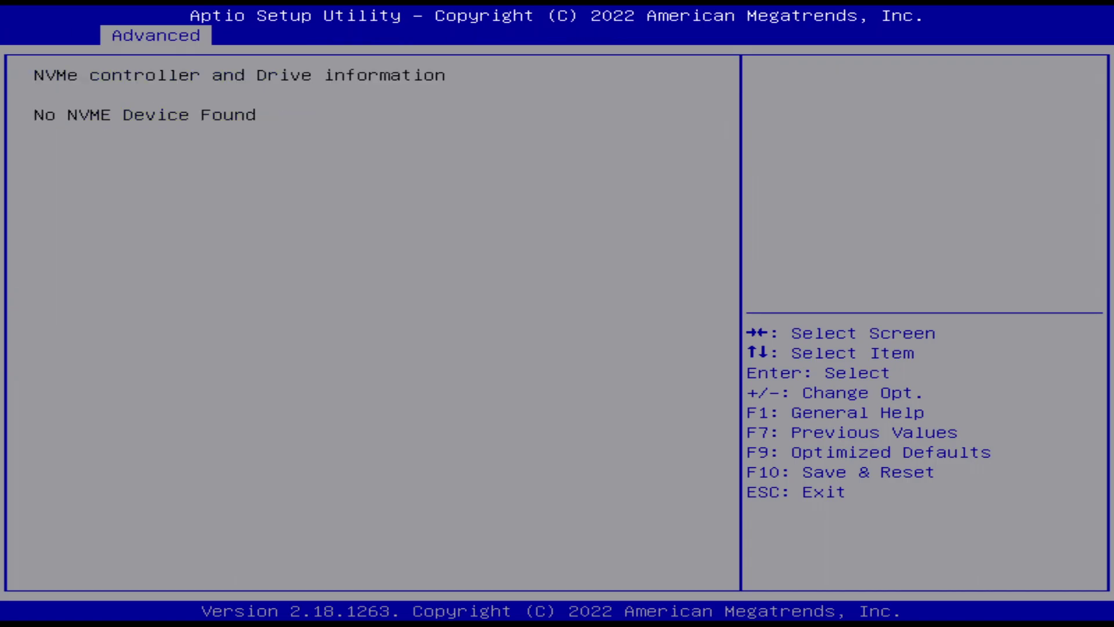
Leave NVMe Configuration and review the Chipset page's settings from Primary Display through VT-d
key(Escape)
key(Right)
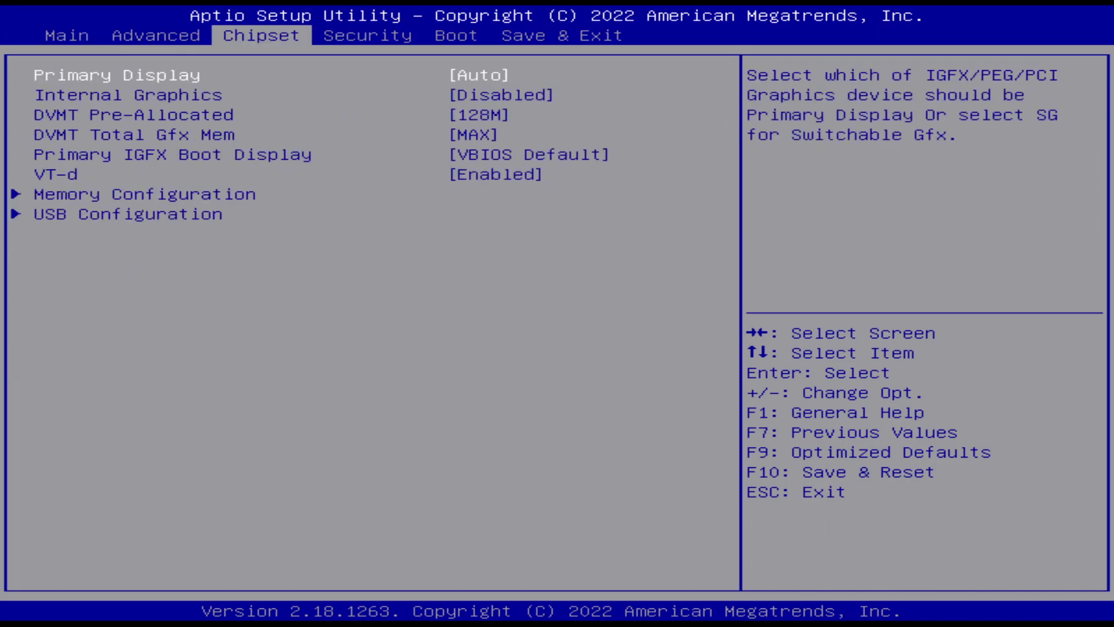
key(Left)
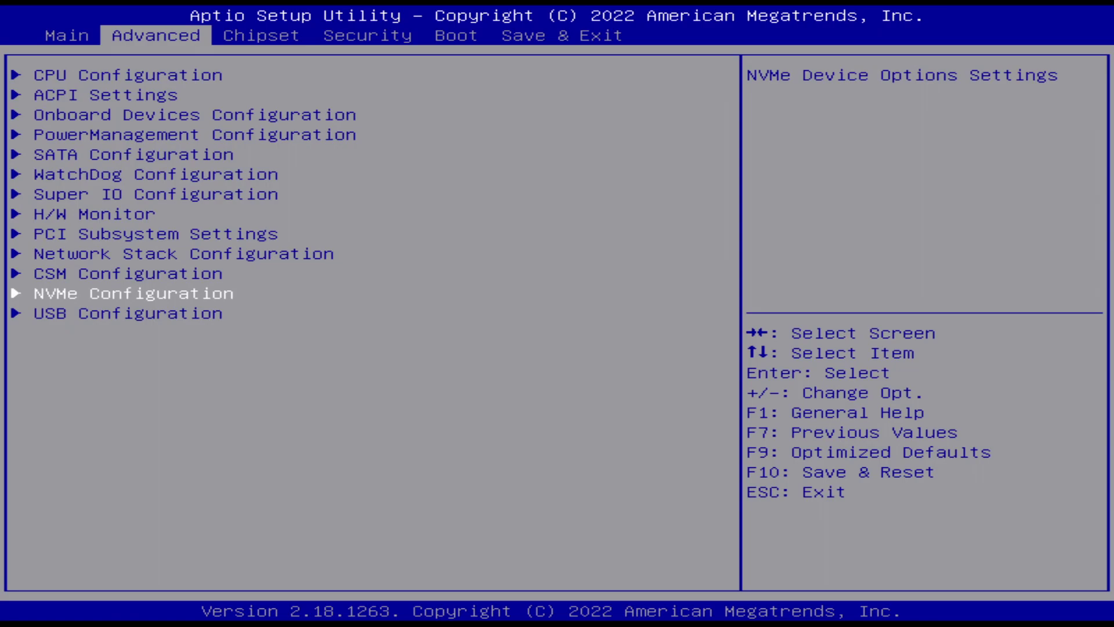
key(Right)
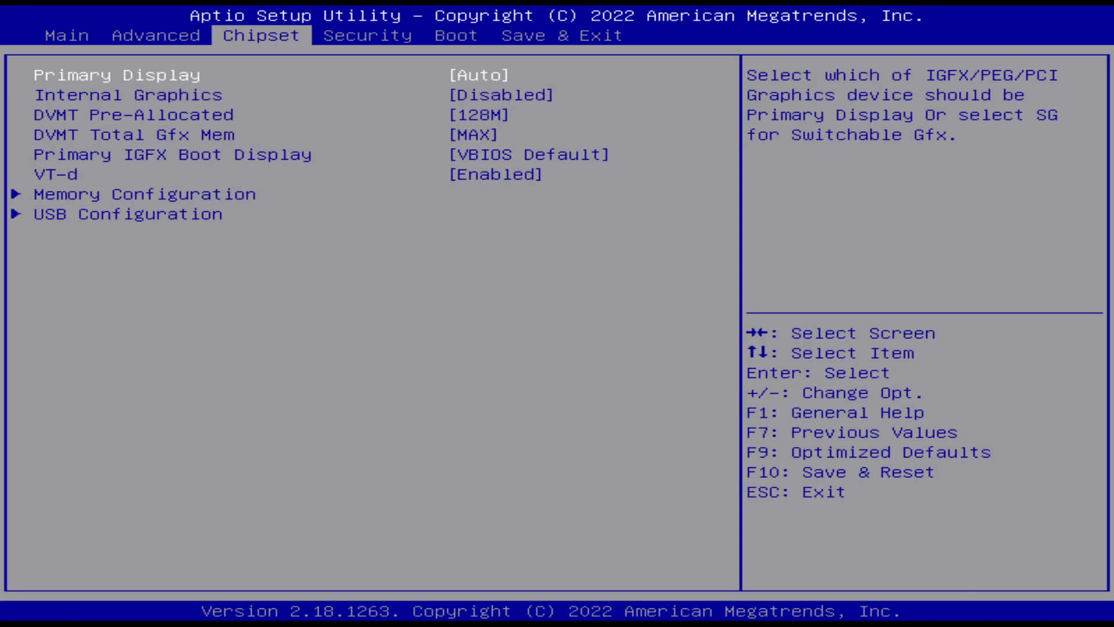
key(Down)
key(Down)
key(Down)
key(Down)
key(Down)
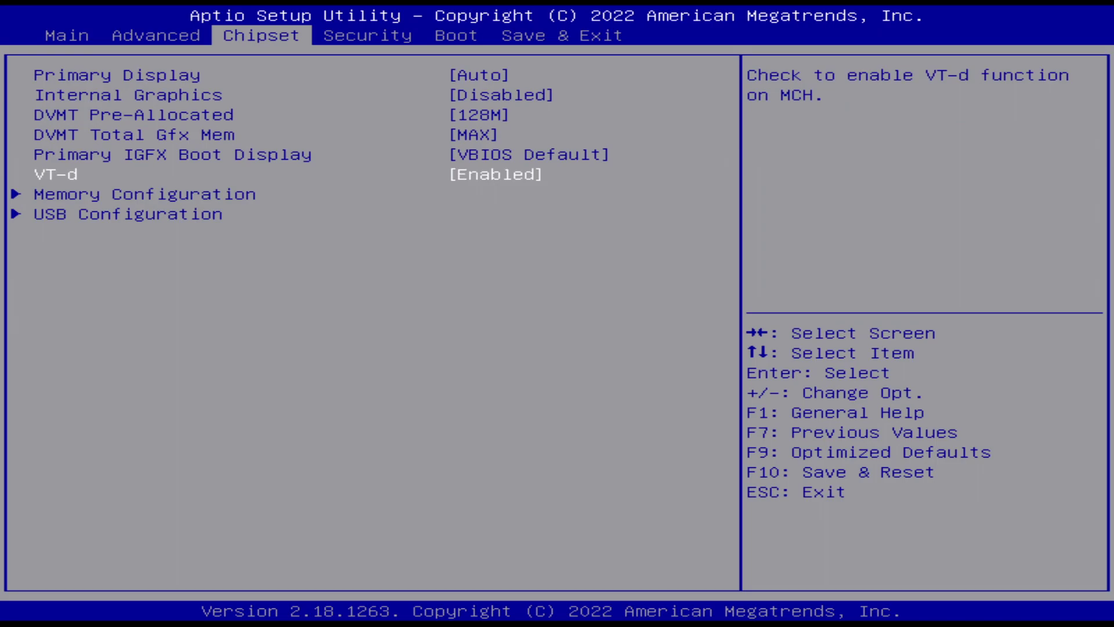
Open Memory Configuration and set the DIMM profile to XMP Profile 1
key(Down)
key(Return)
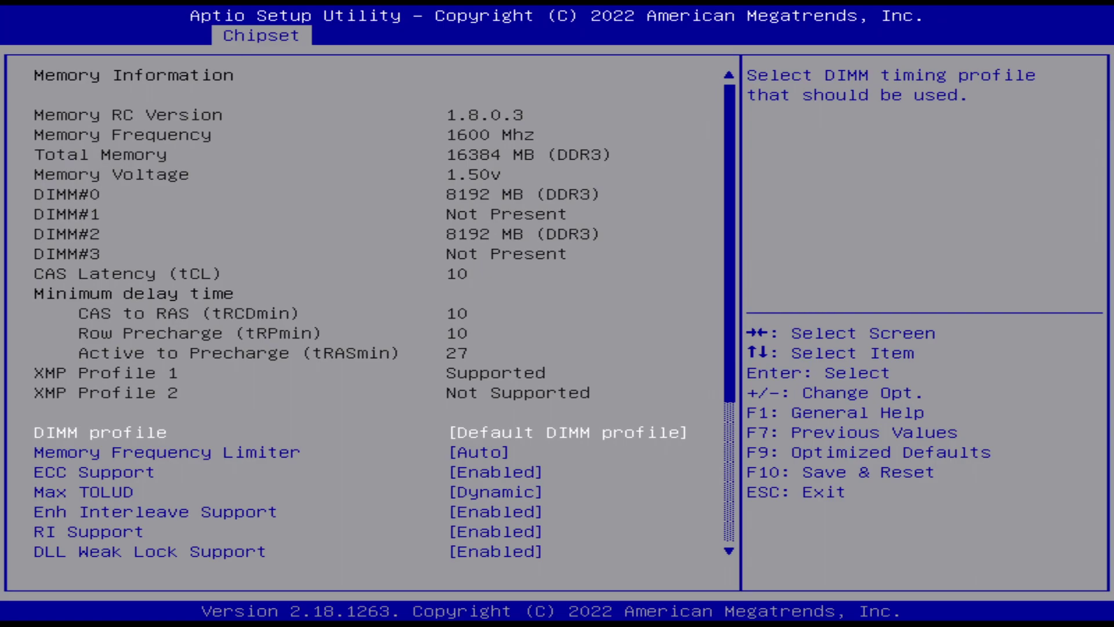
key(Return)
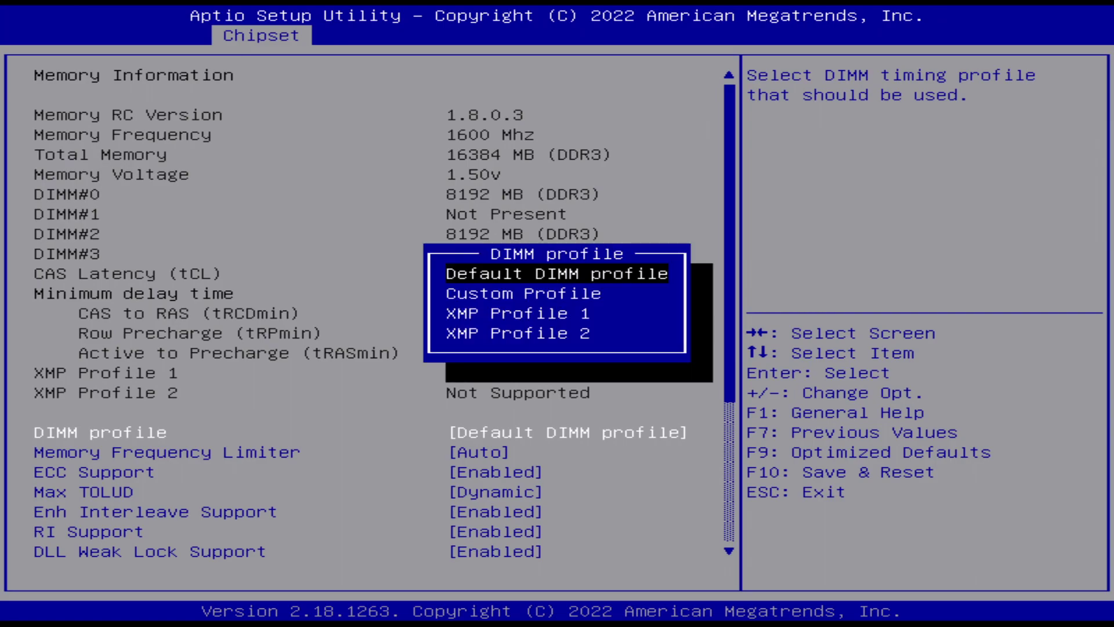
key(Down)
key(Down)
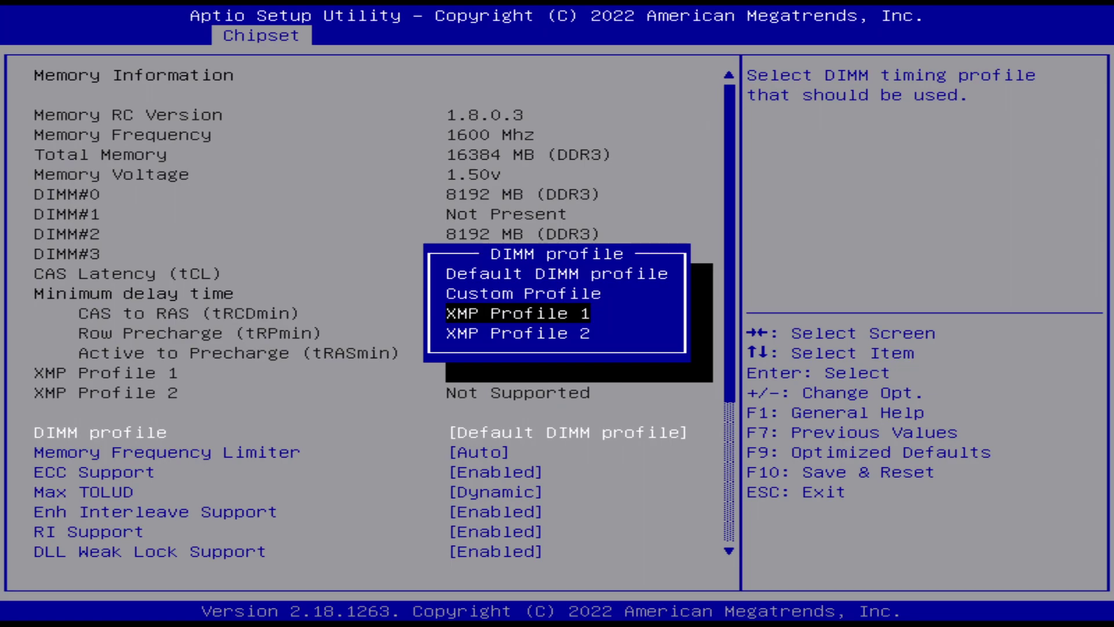
key(Return)
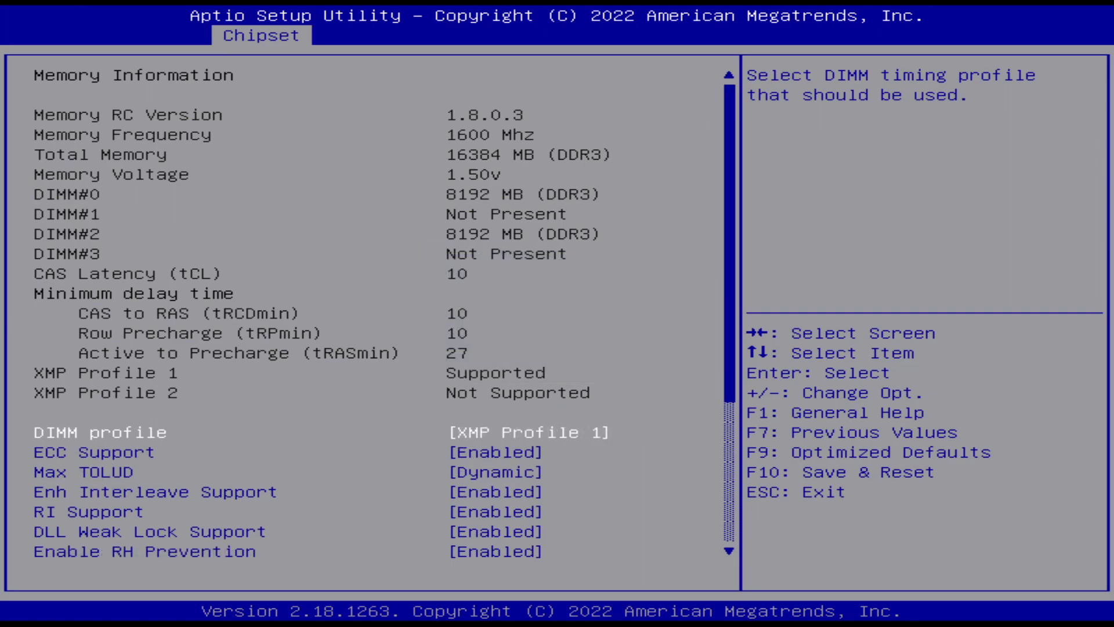
Examine the remaining memory options down to Channel A DIMM Control and leave the Memory Configuration page
key(Down)
key(Down)
key(Down)
key(Down)
key(Down)
key(Down)
key(Down)
key(Down)
key(Down)
key(Down)
key(Down)
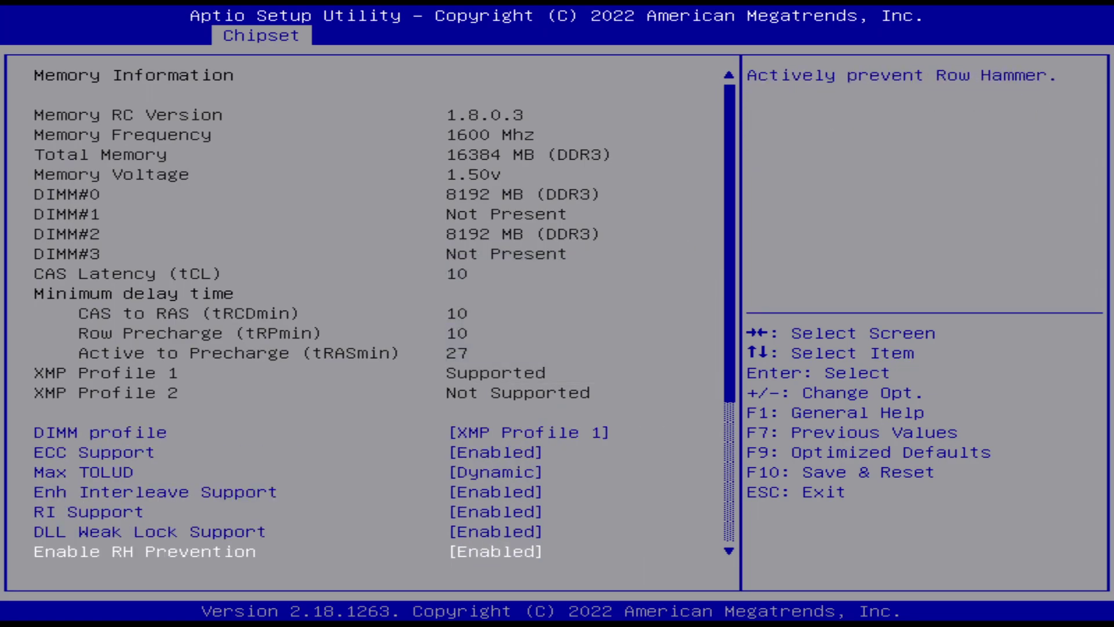
key(Down)
key(Down)
key(Down)
key(Down)
key(Down)
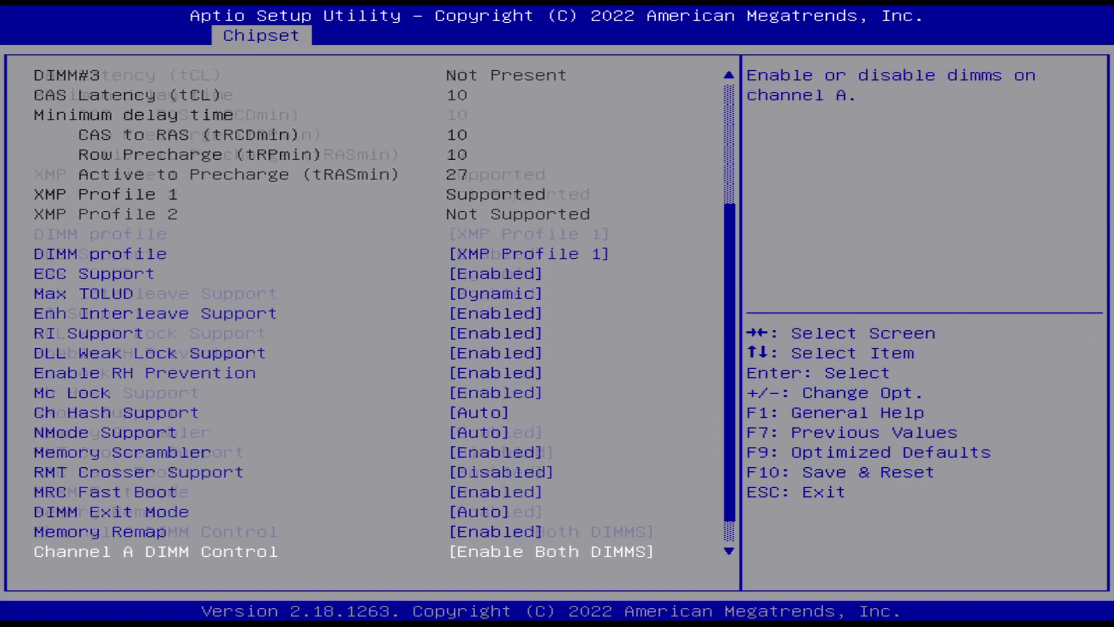
key(Escape)
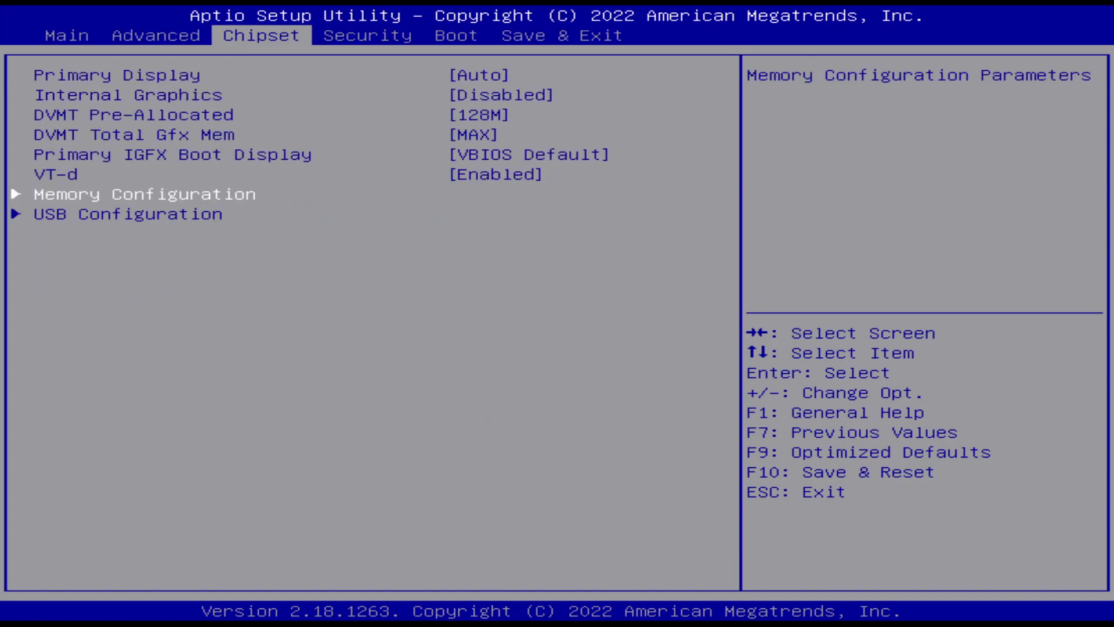
Save the BIOS changes and exit the setup utility
key(Right)
key(Right)
key(Right)
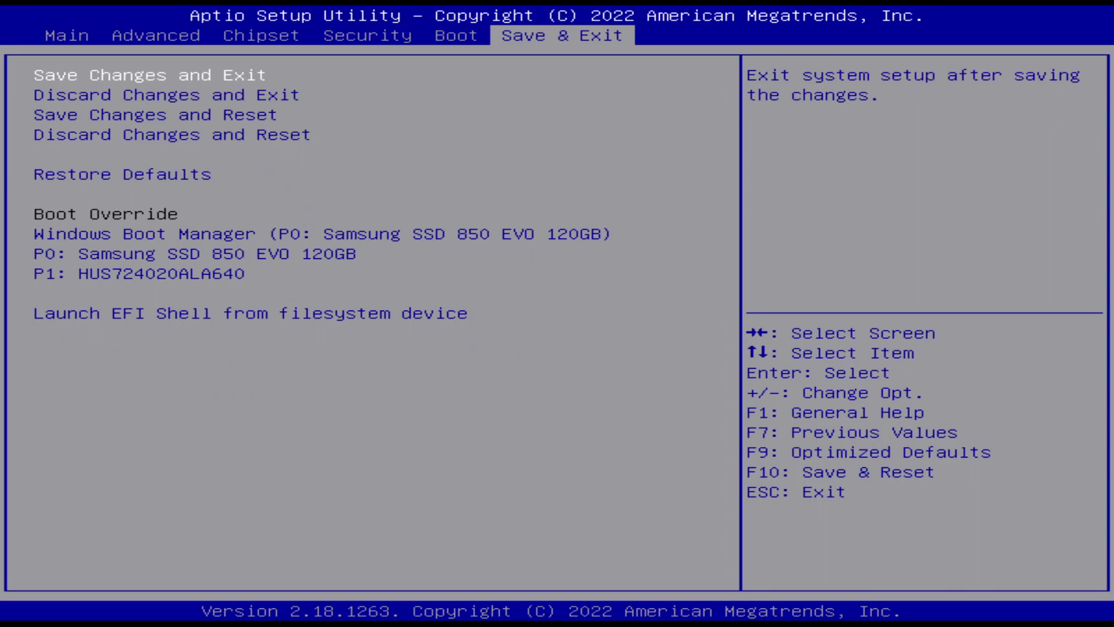
key(Return)
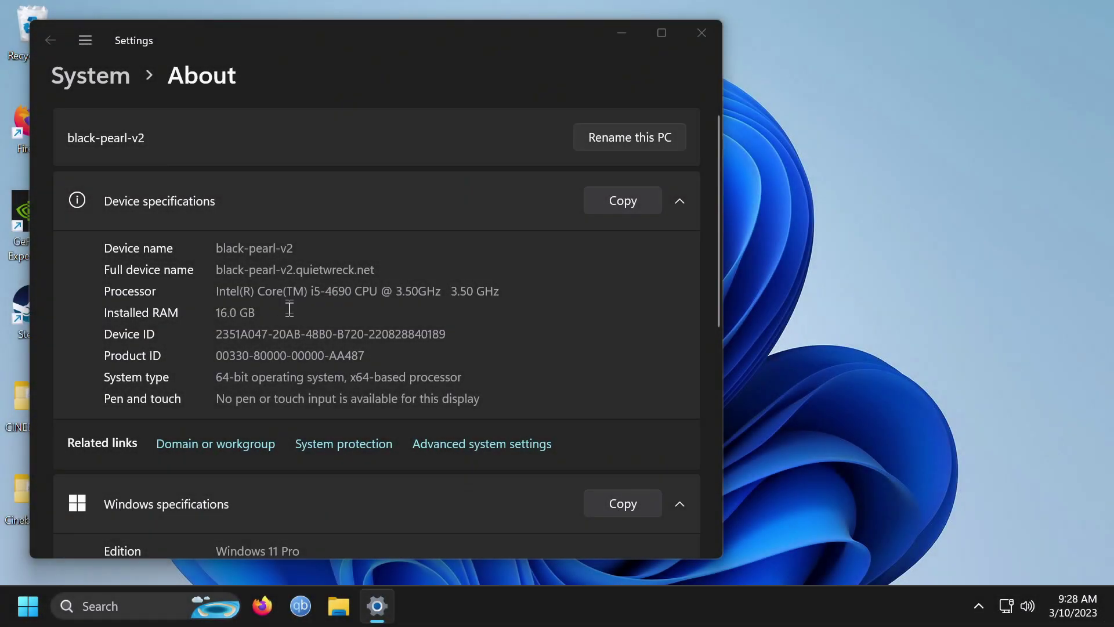
Review the device and Windows specifications on the System About page of Windows Settings and close it
scroll(297, 330, down, 1)
scroll(296, 331, down, 4)
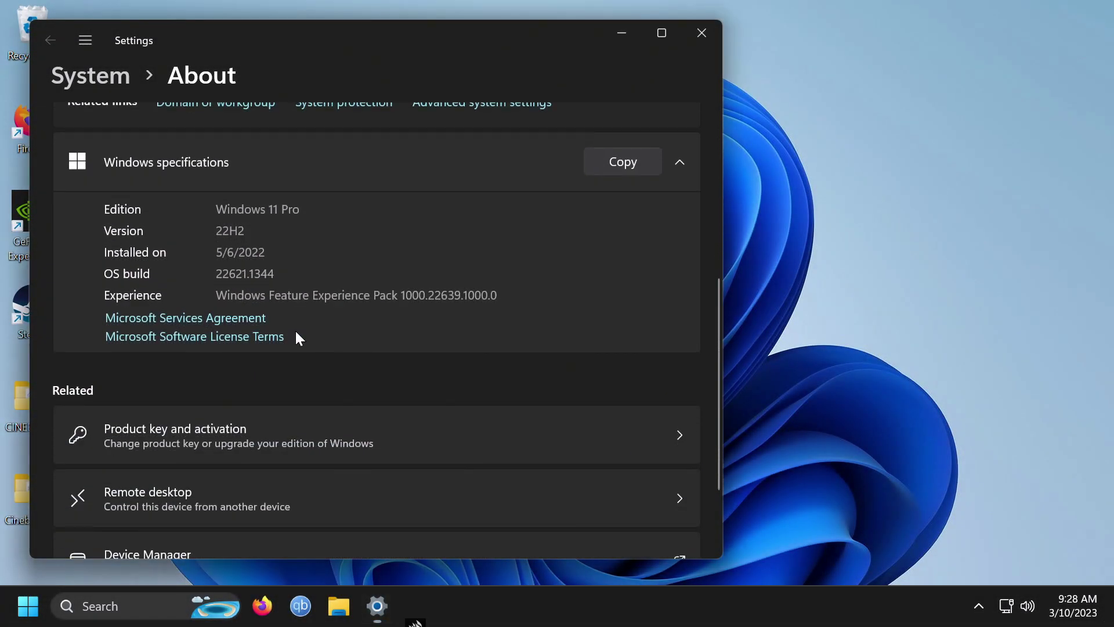
scroll(297, 363, down, 2)
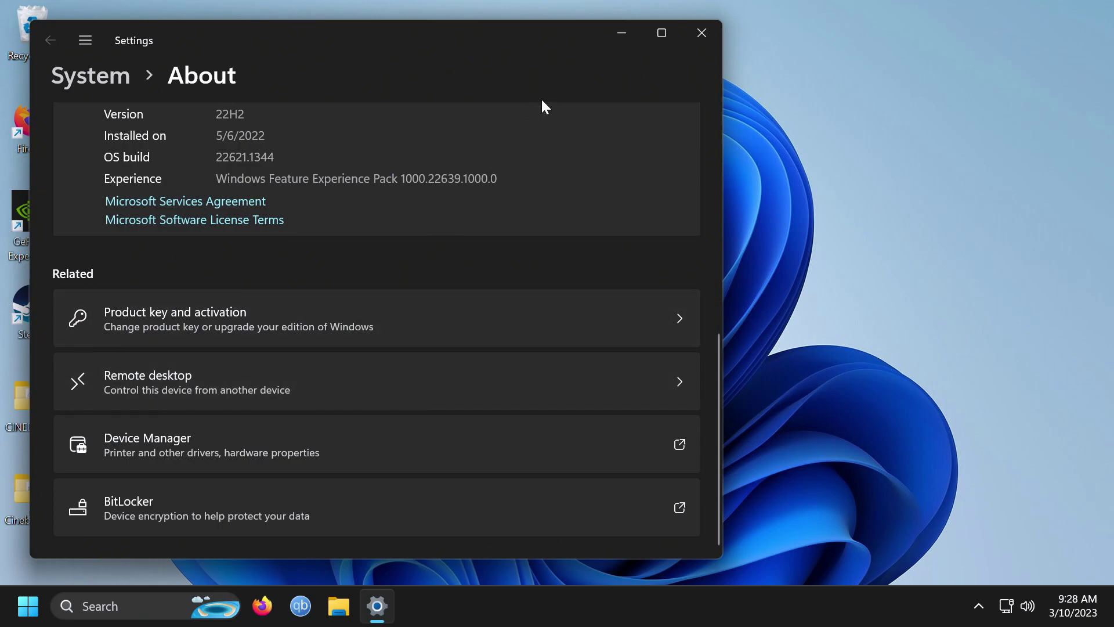
scroll(540, 374, up, 2)
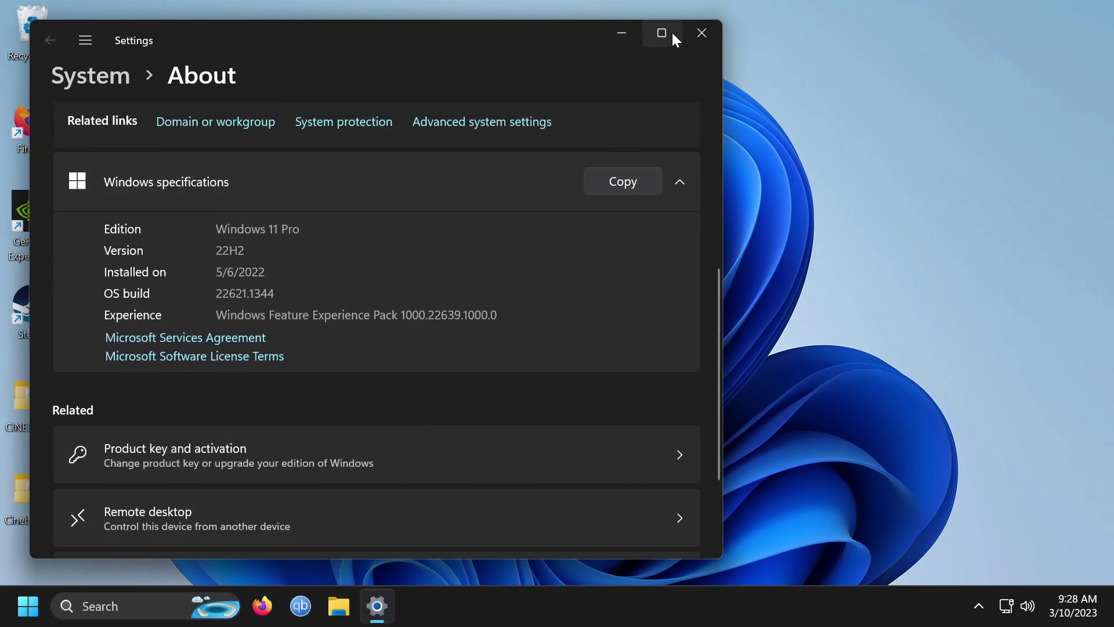
click(687, 27)
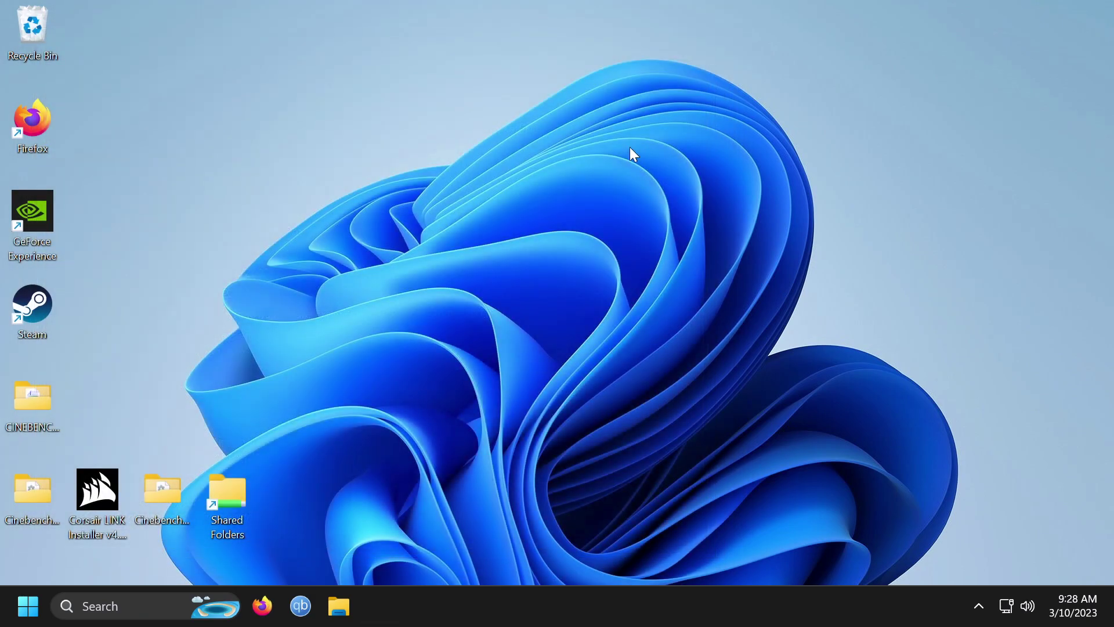
Open Device Manager, inspect the audio, computer, disk drive, display adapter and storage controller entries, and close it
key(super+x)
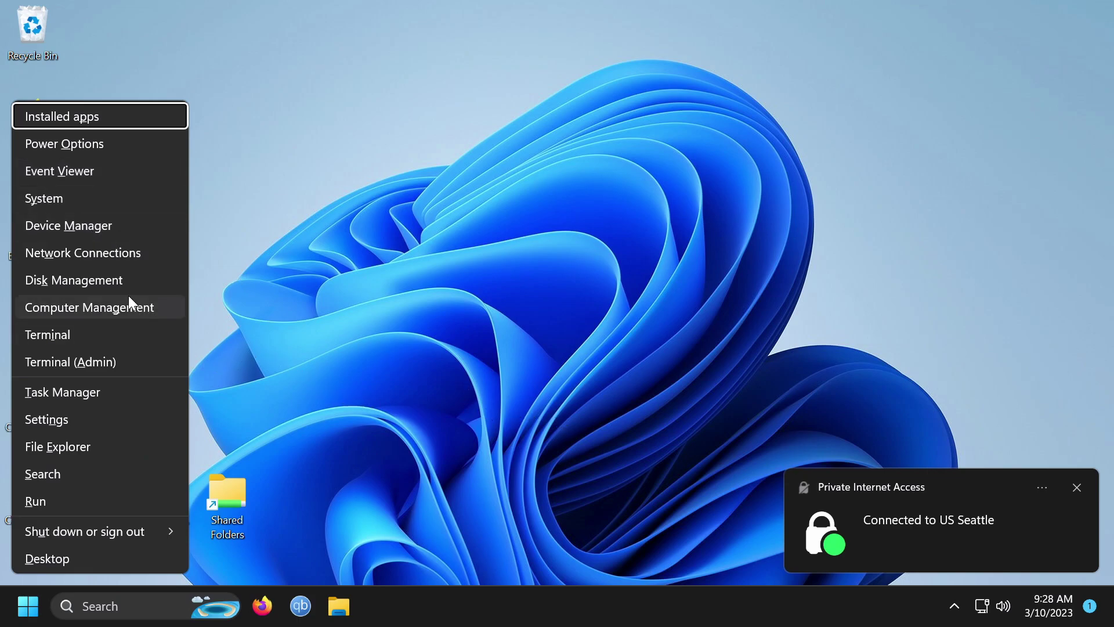
click(89, 226)
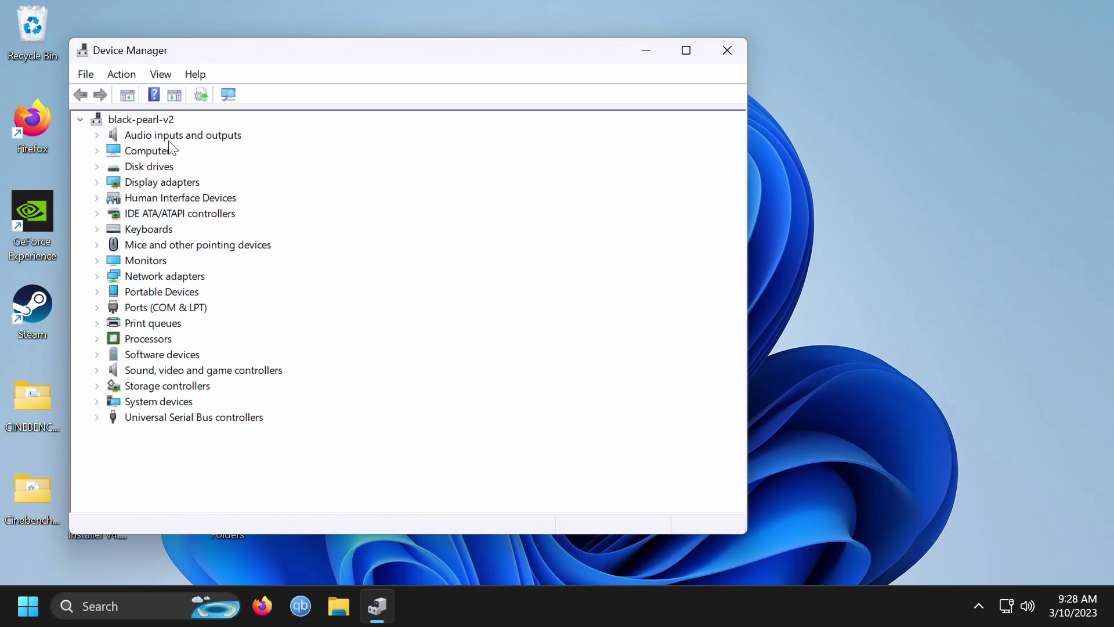
double_click(167, 136)
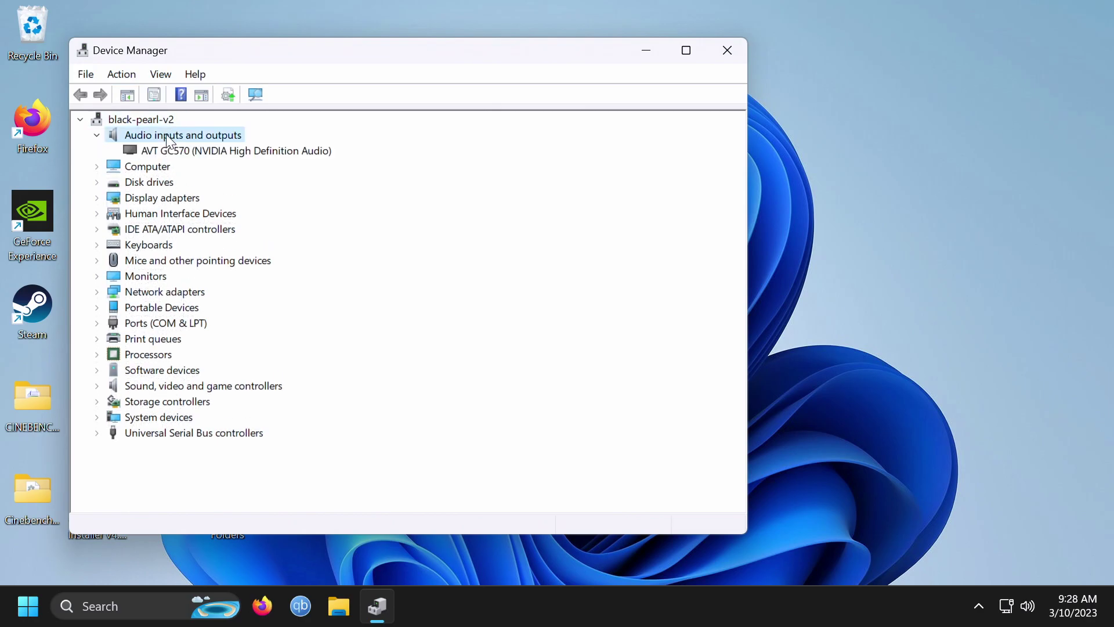
double_click(153, 170)
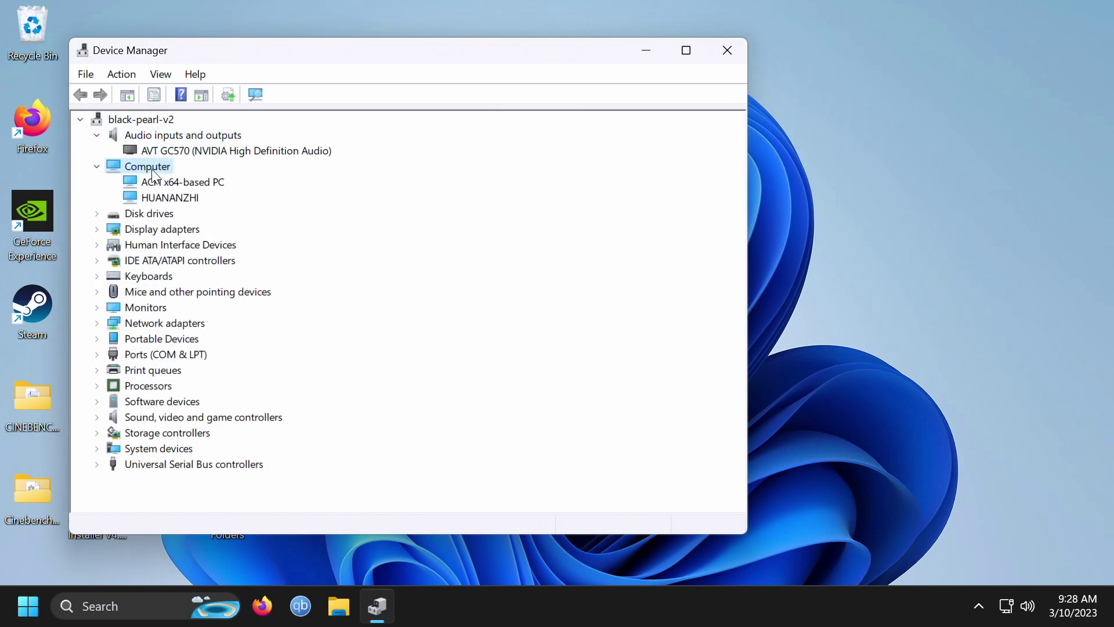
double_click(155, 215)
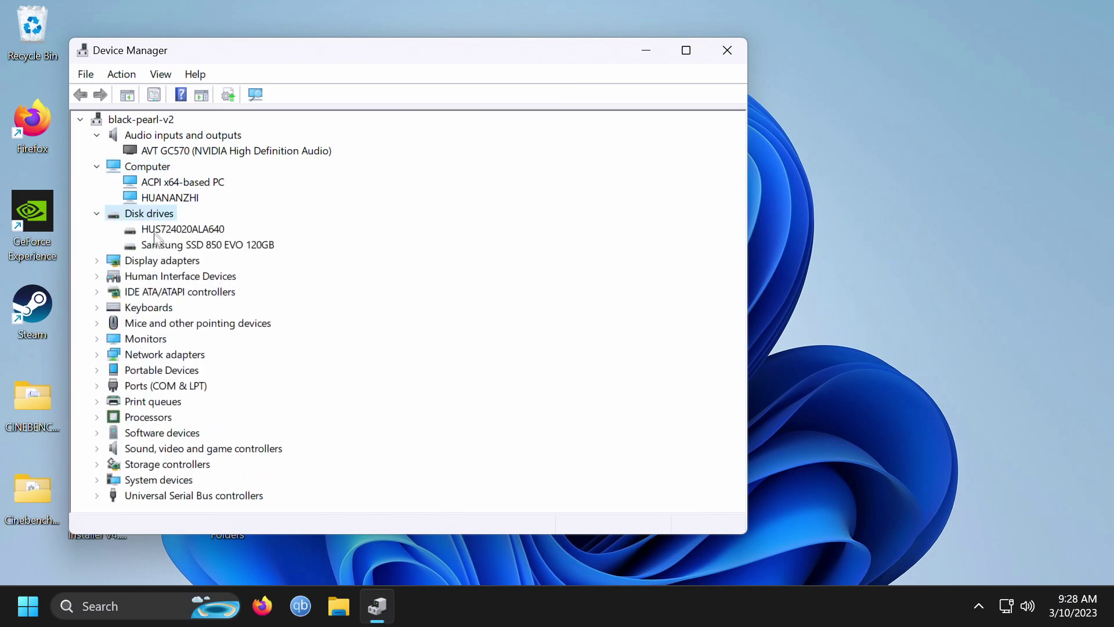
double_click(157, 261)
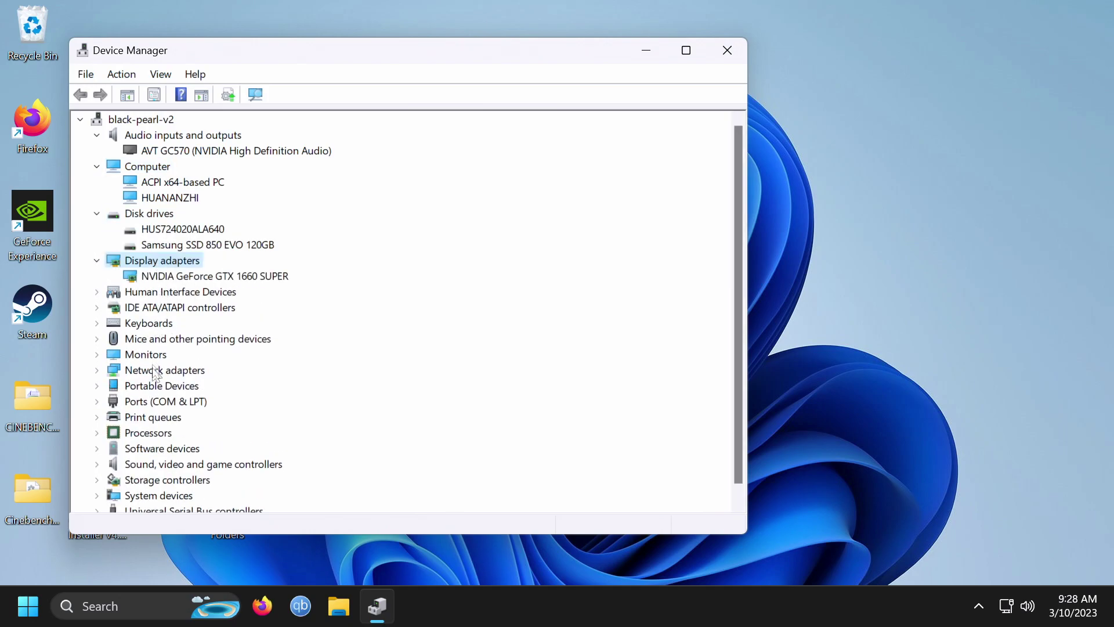
scroll(155, 464, down, 1)
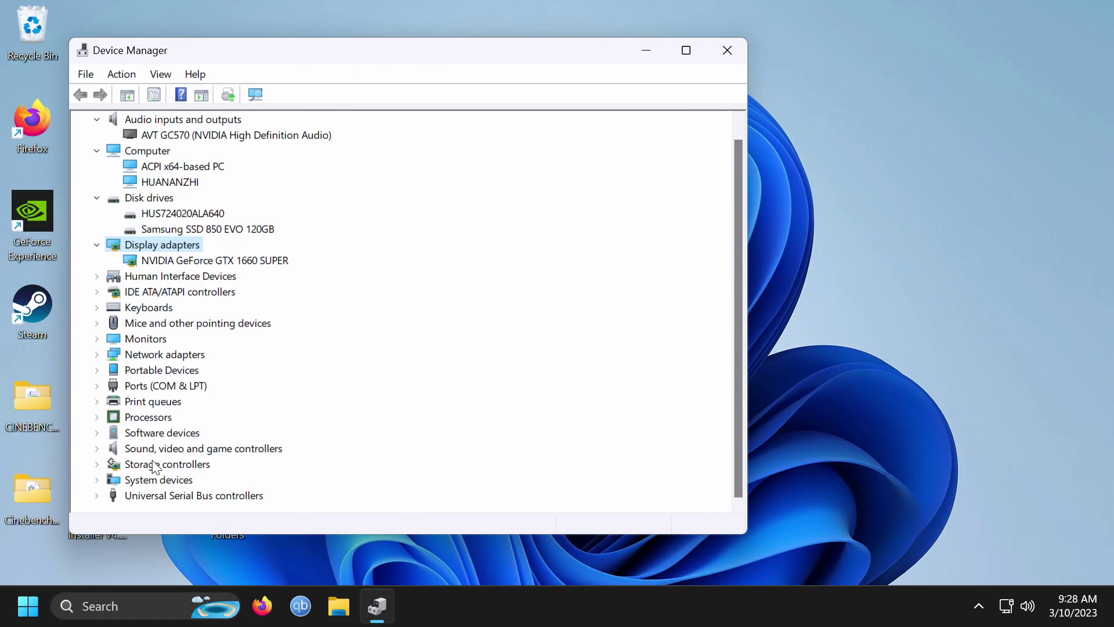
double_click(155, 464)
scroll(174, 455, down, 1)
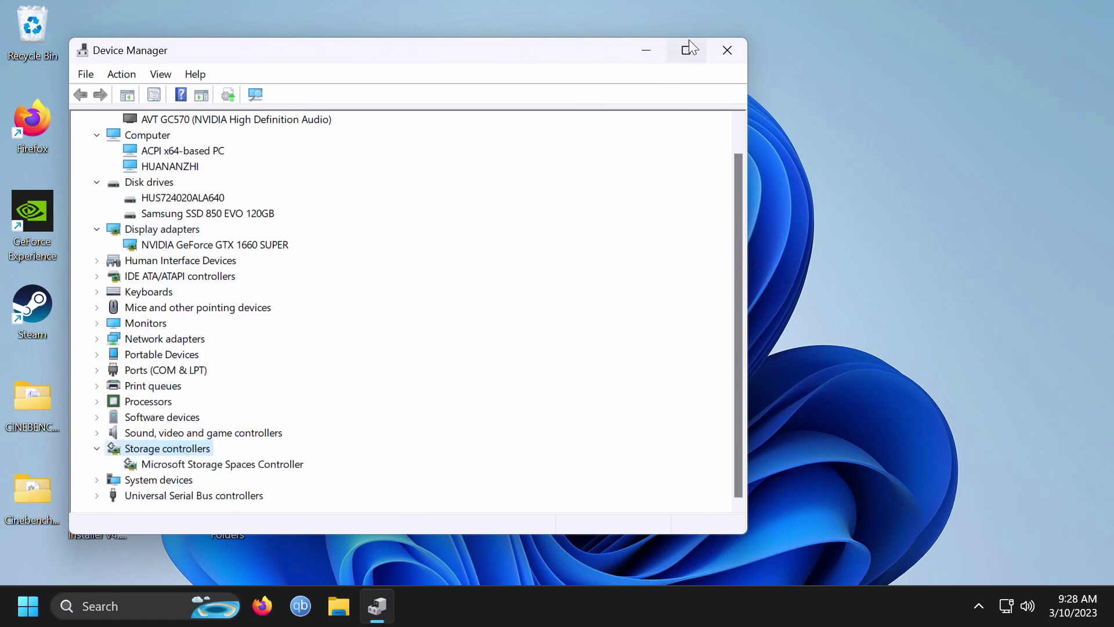
click(727, 50)
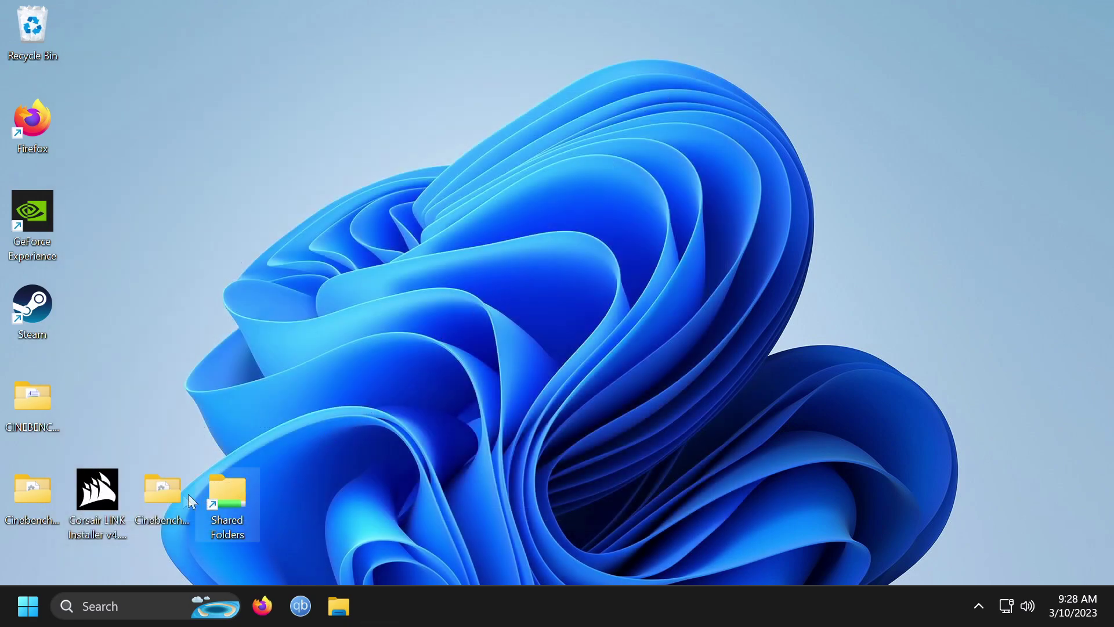
Check the temperatures in Corsair LINK and view the H80i pump's configuration, leaving it without changes
click(978, 605)
right_click(949, 524)
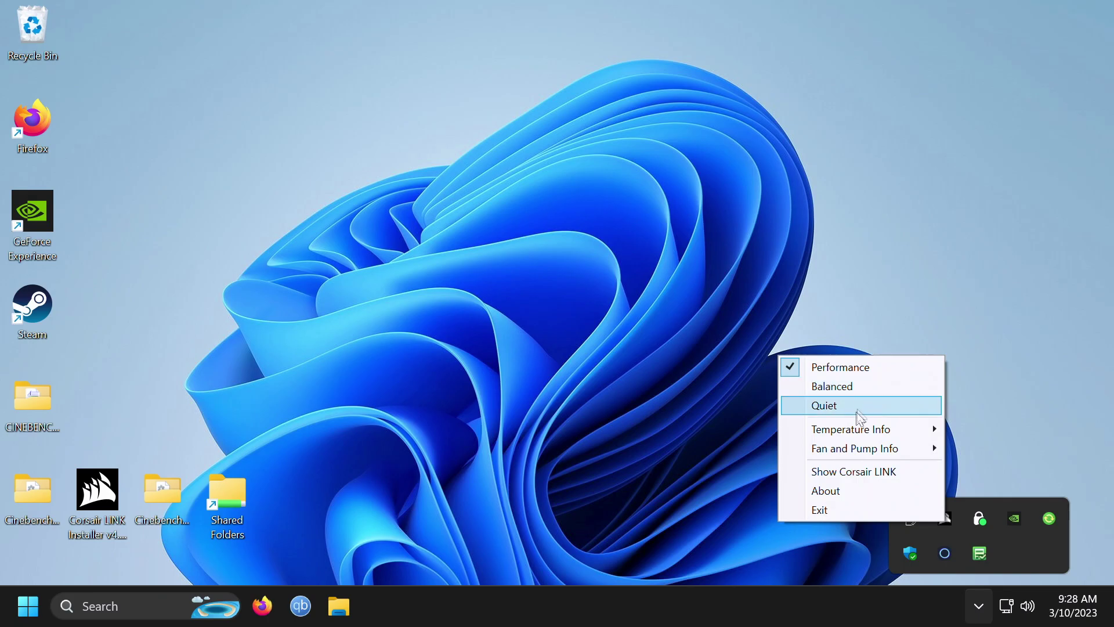
mouse_move(856, 426)
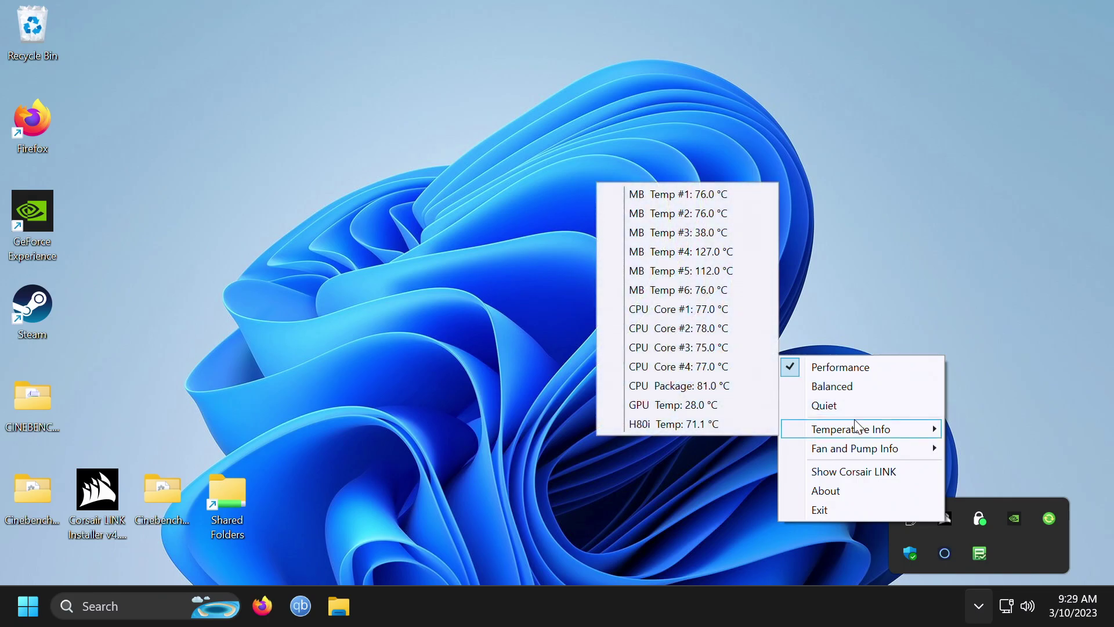
click(858, 476)
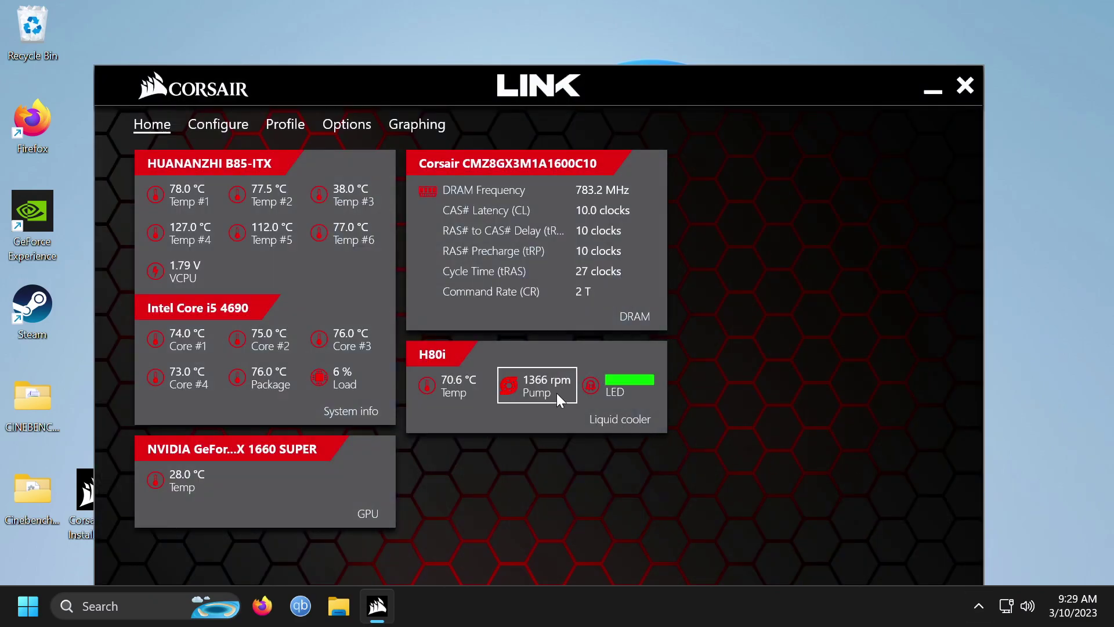
click(556, 396)
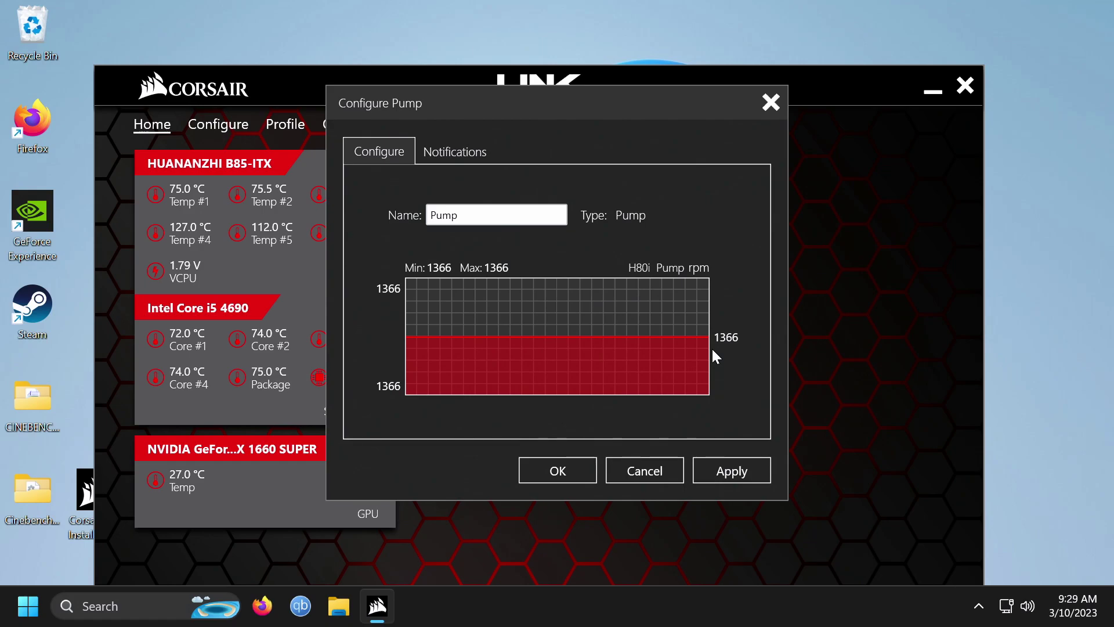
click(673, 475)
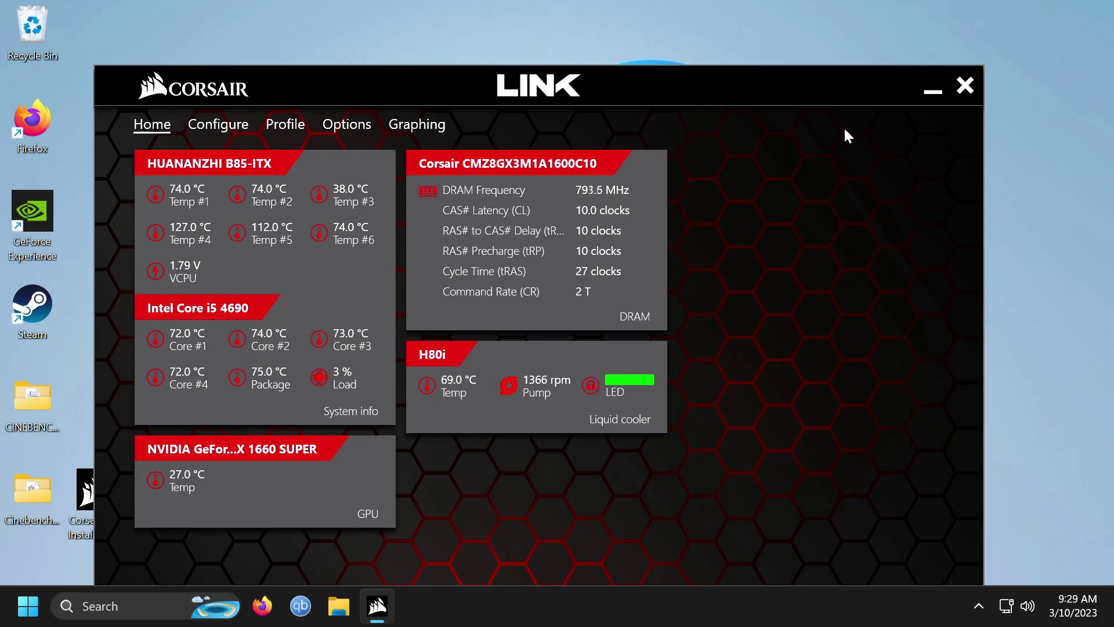
Run the CPU benchmark in CINEBENCH R15 (CINEBENCH Windows 64 Bit.exe) and show Task Manager's CPU performance alongside it
key(super+x)
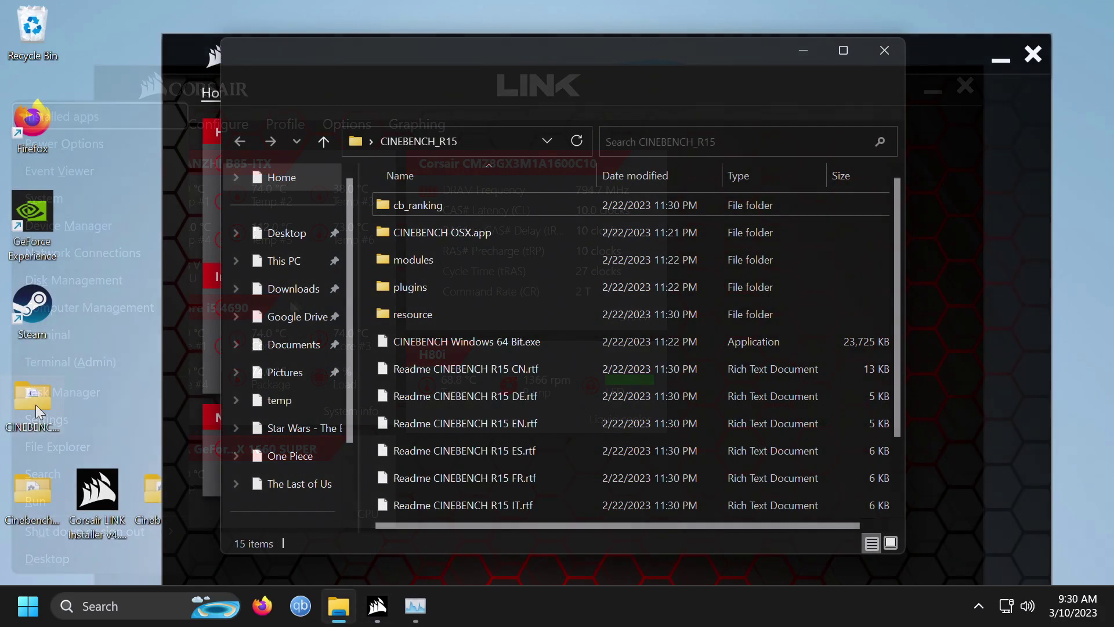
double_click(466, 341)
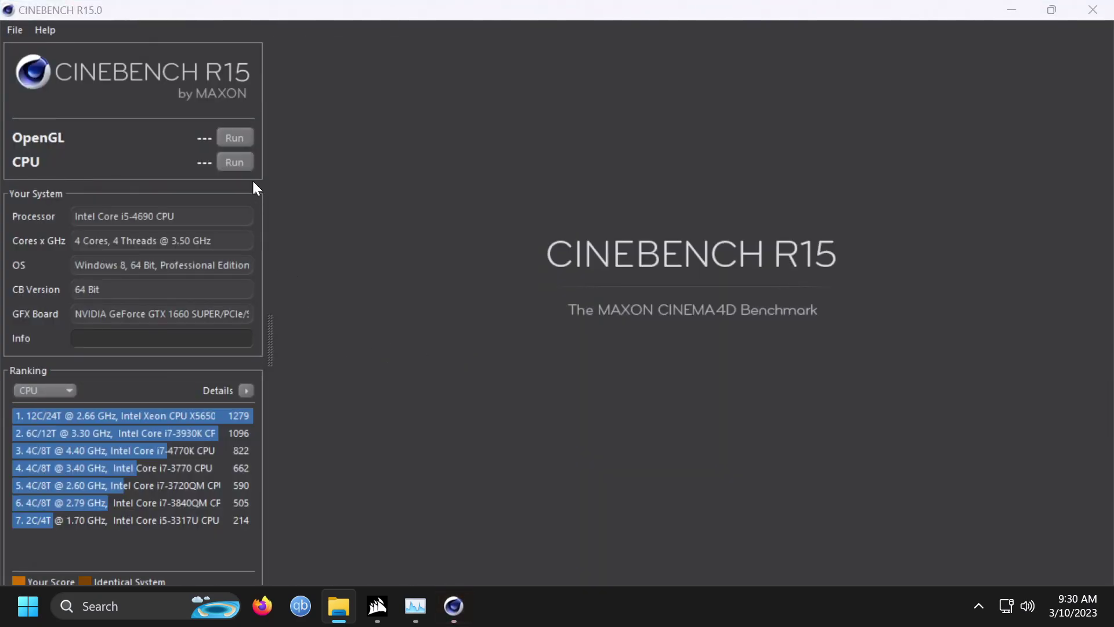
click(242, 168)
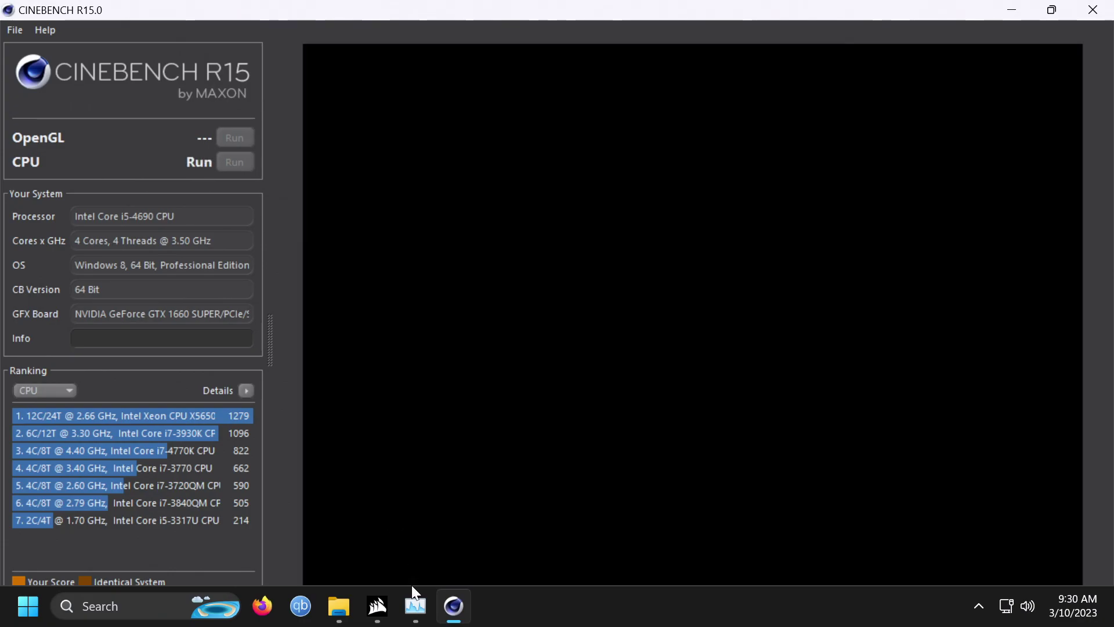
click(415, 608)
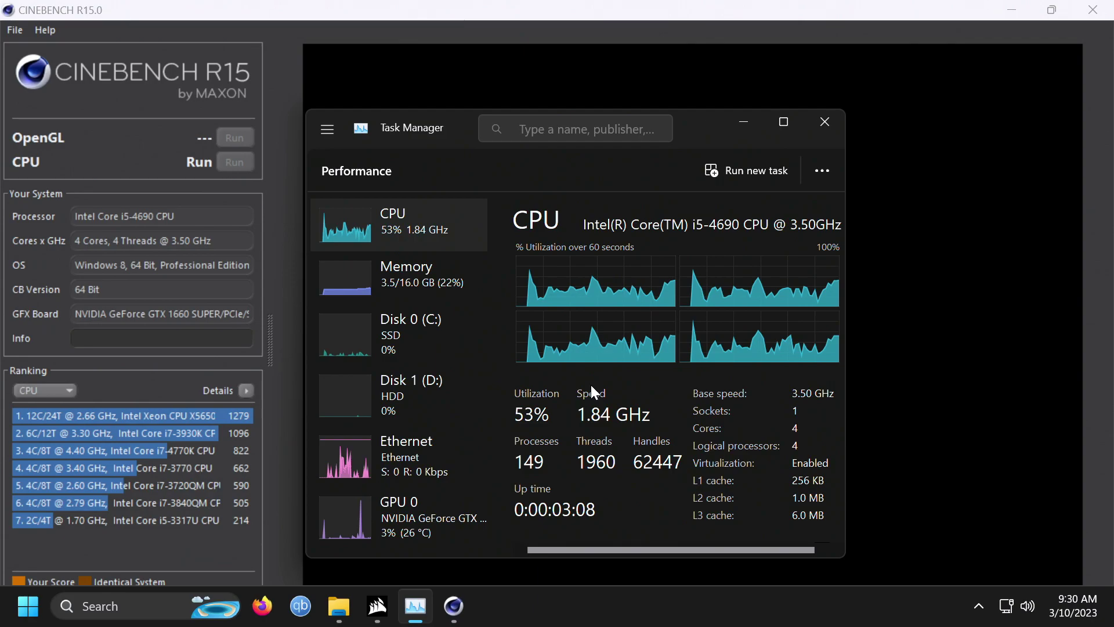
Monitor the CPU benchmark run with Corsair LINK's temperatures and Task Manager's CPU performance, minimize both windows and examine the CINEBENCH R15 ranking
drag(465, 117, 573, 105)
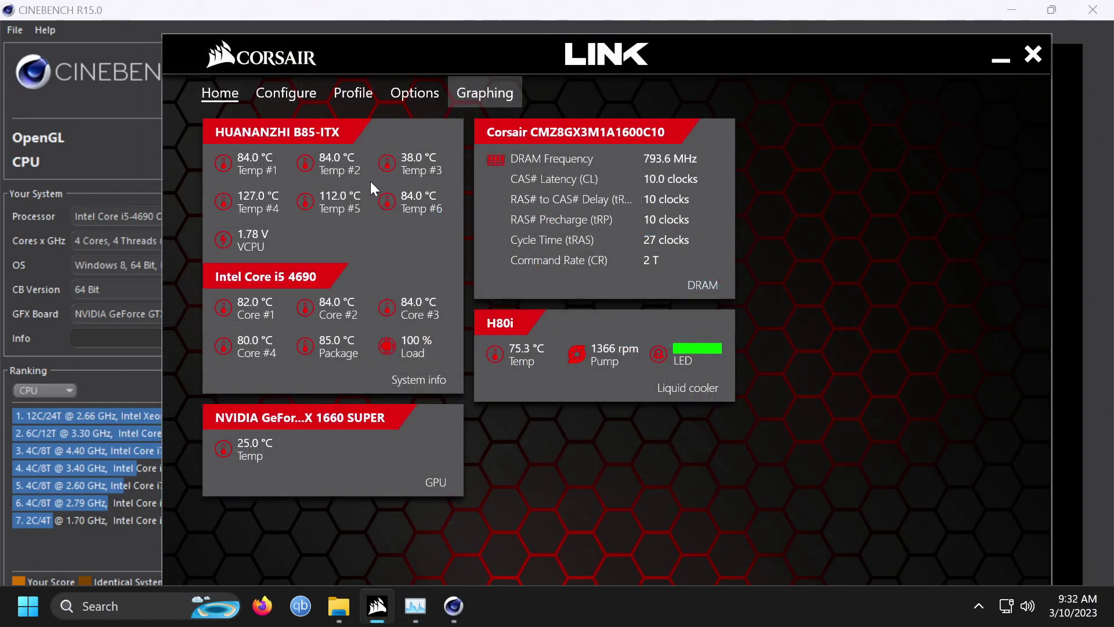
click(1006, 56)
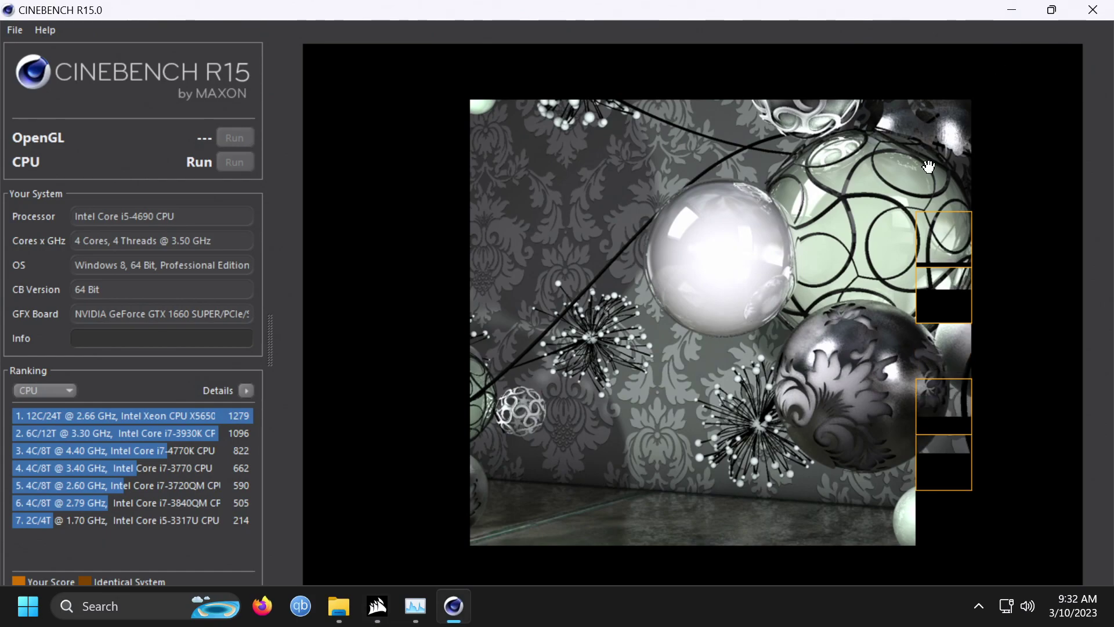
key(super+x)
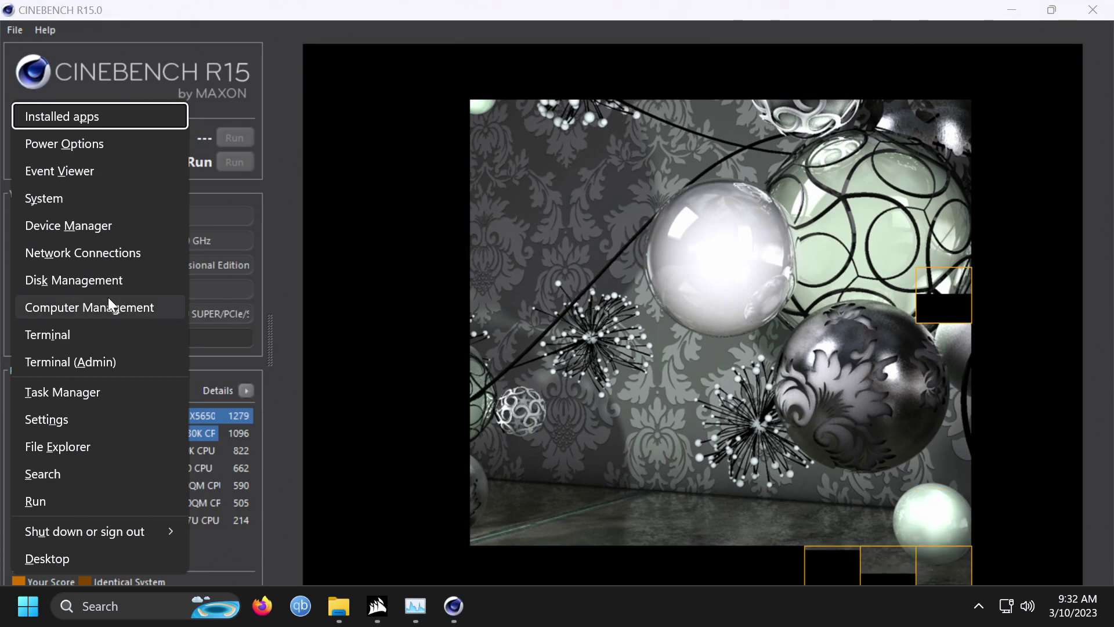
click(85, 400)
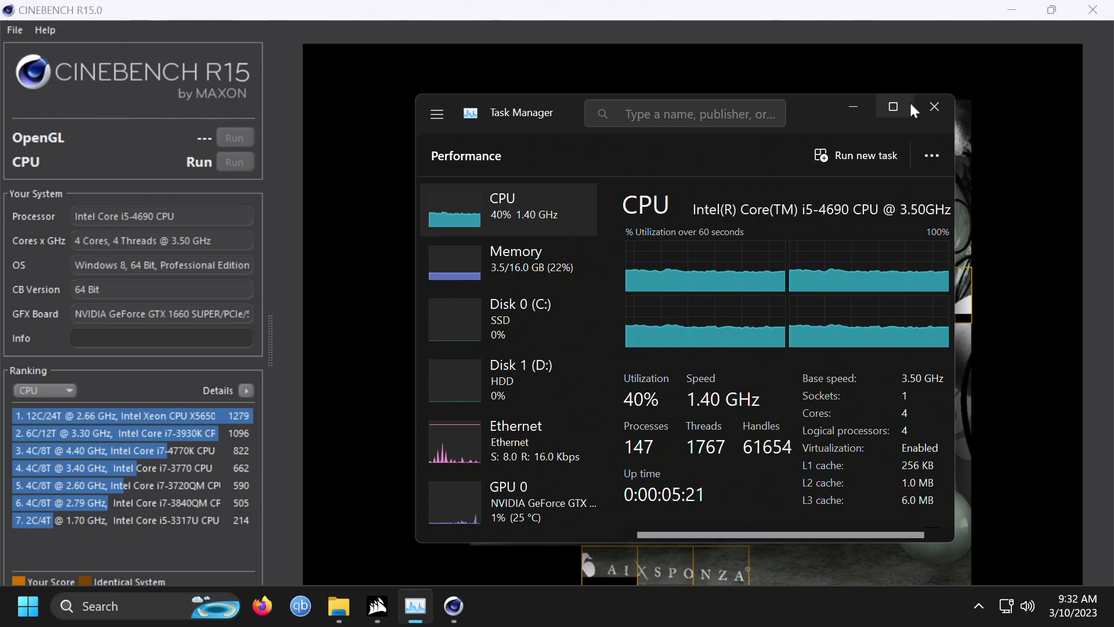
click(860, 108)
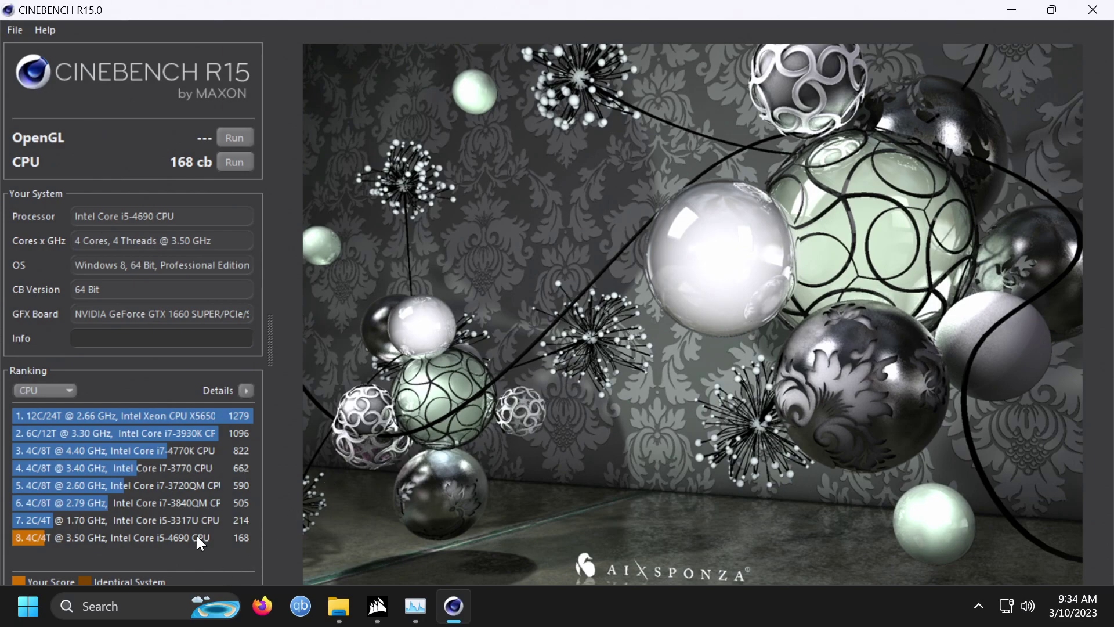
mouse_move(182, 522)
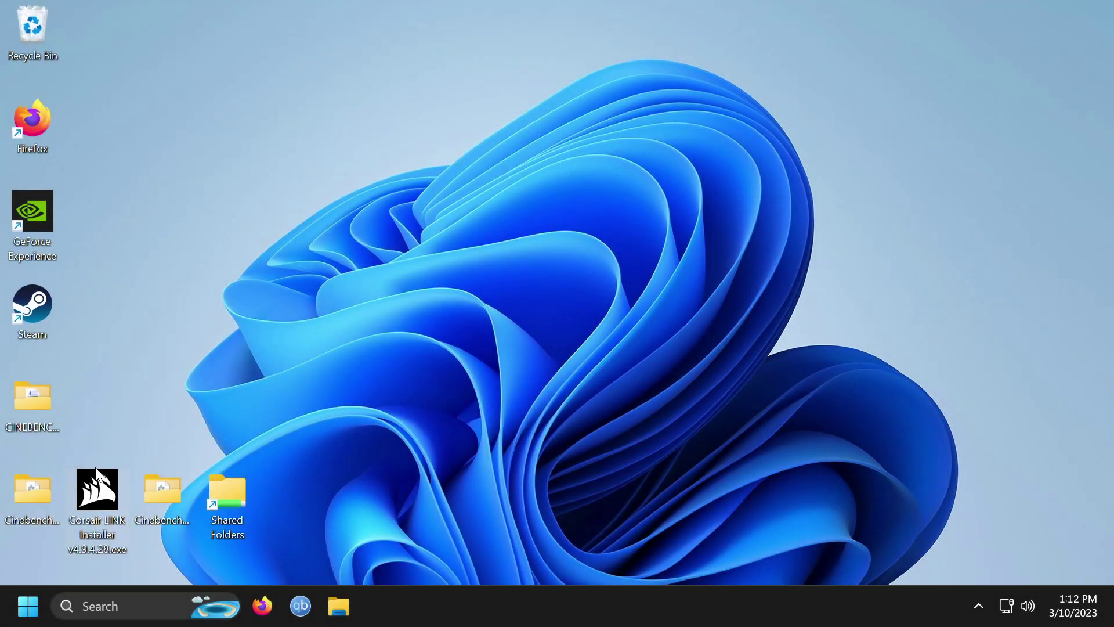
Dismiss the Corsair LINK 4 setup, show the running Corsair LINK to check temperatures and fan speed, and close its window
double_click(98, 492)
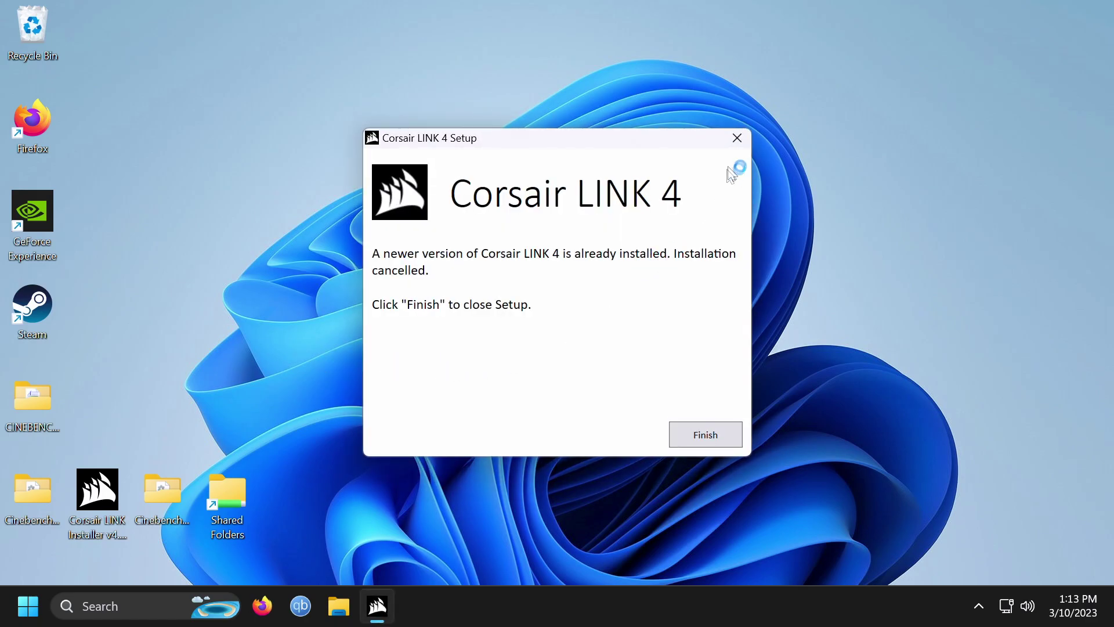
click(737, 138)
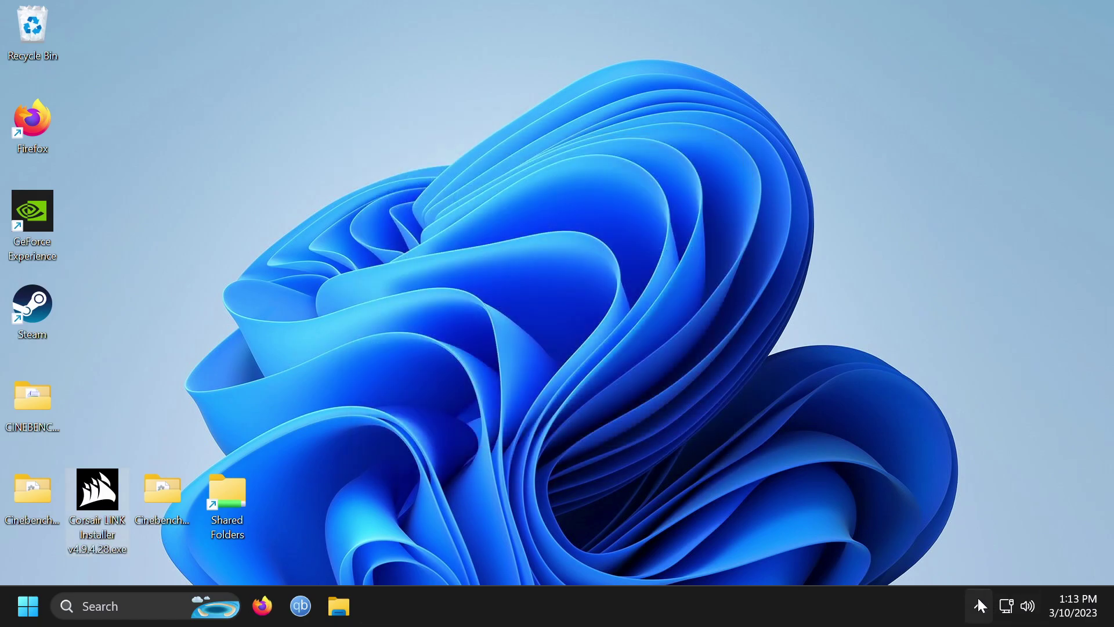
click(978, 601)
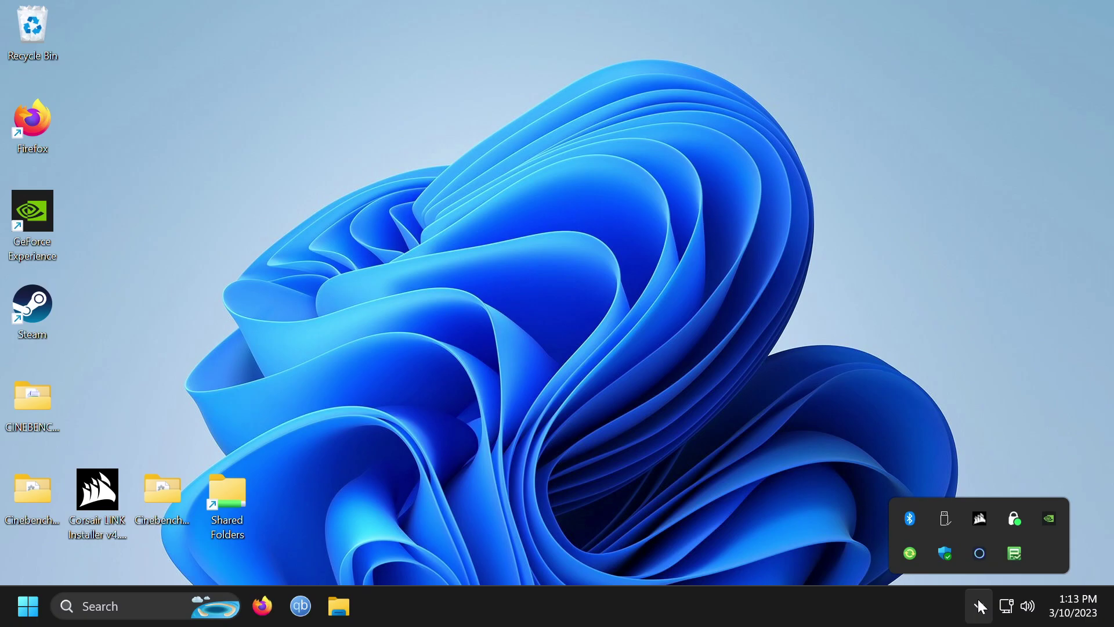
right_click(973, 517)
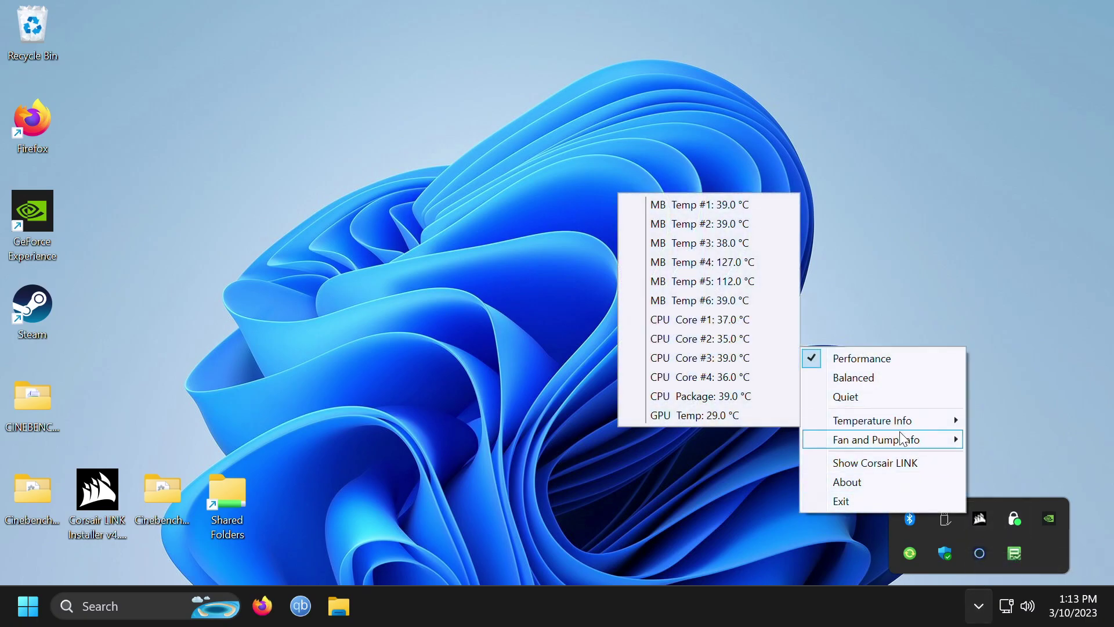
click(882, 462)
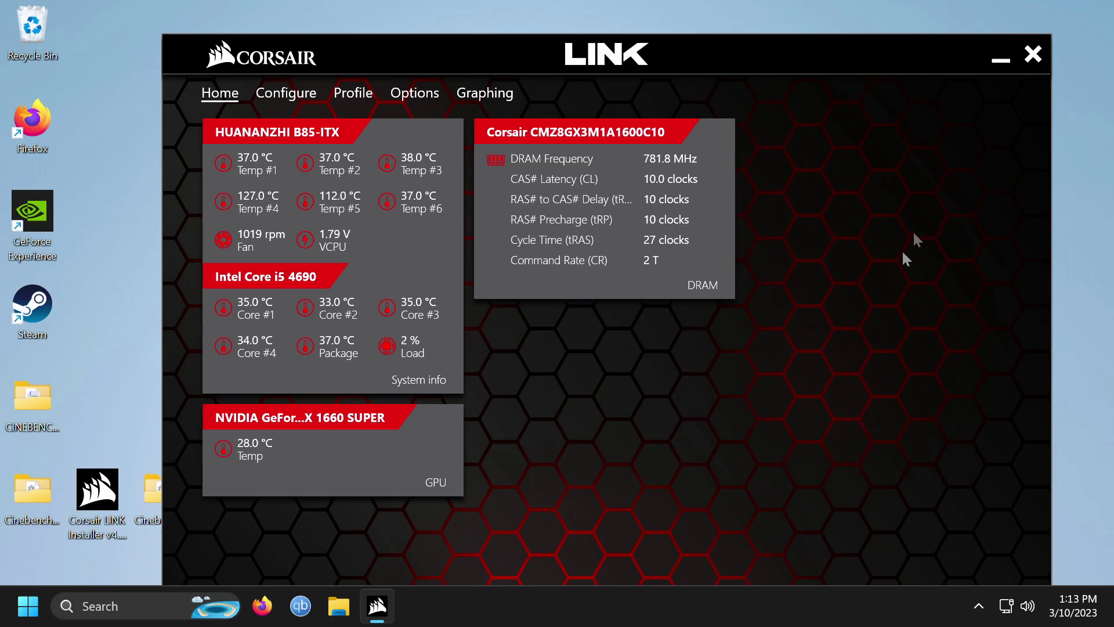
click(1032, 55)
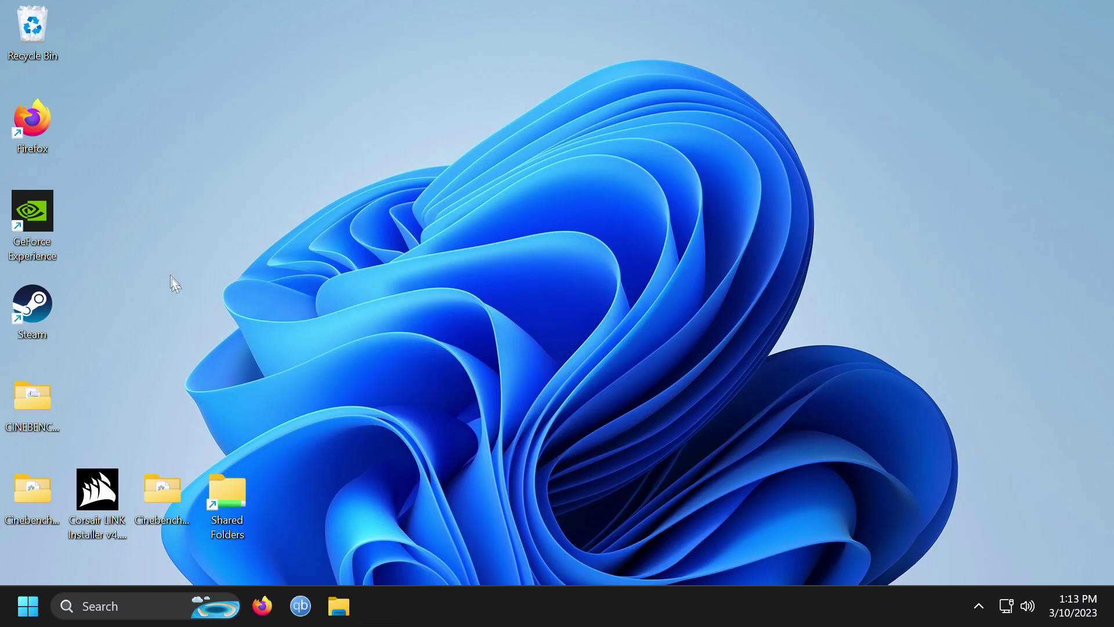
Launch CINEBENCH Windows 64 Bit.exe from the CINEBENCH_R15 desktop folder and close the folder window
double_click(43, 409)
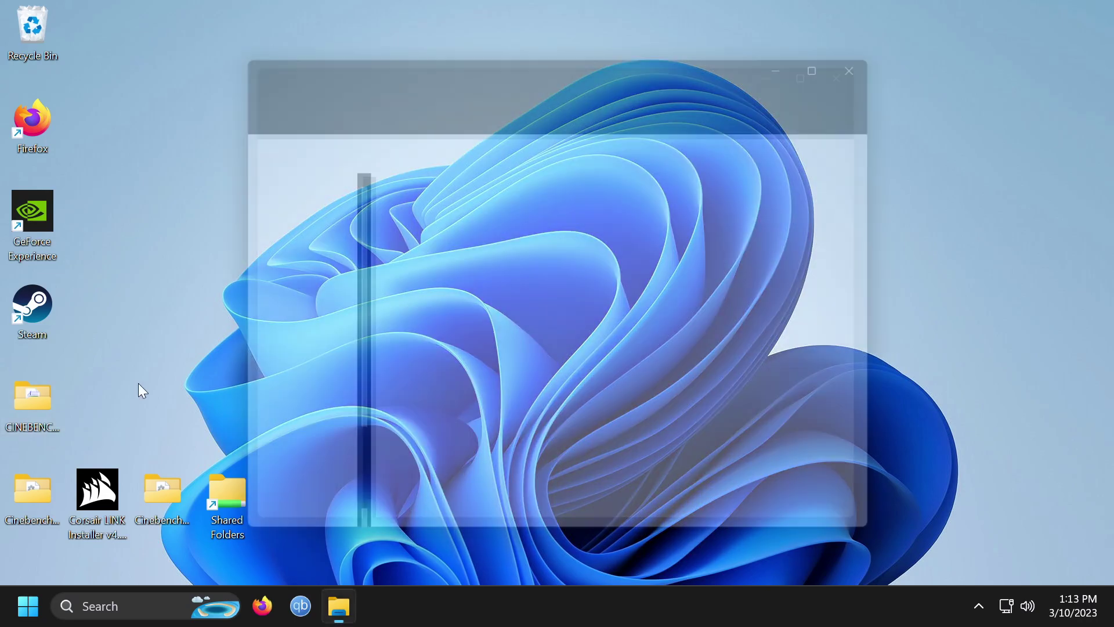
double_click(440, 335)
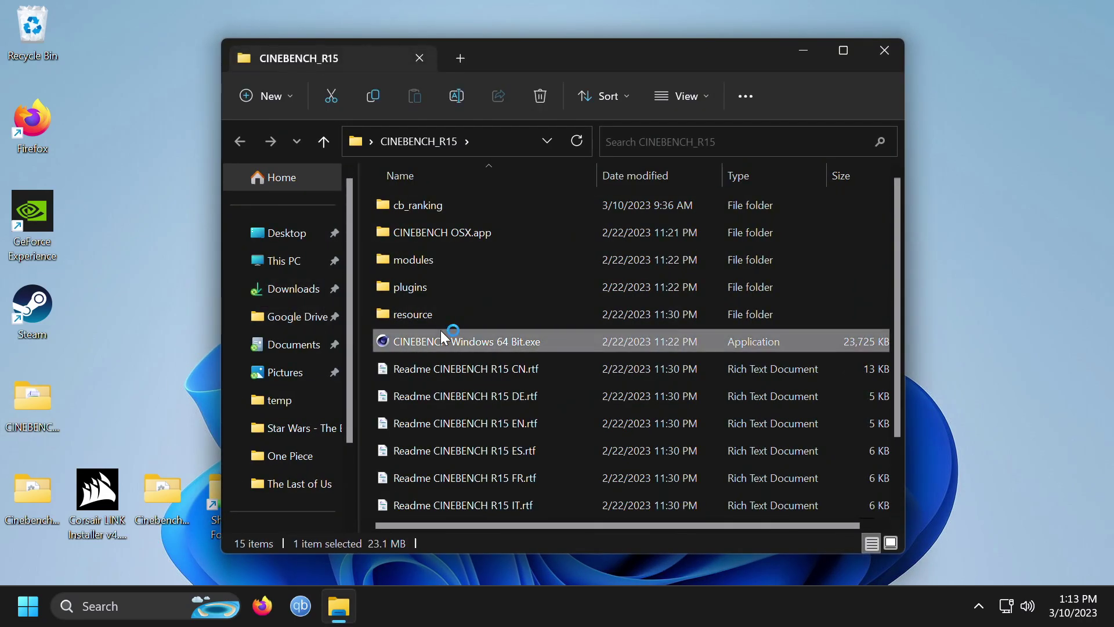
click(879, 51)
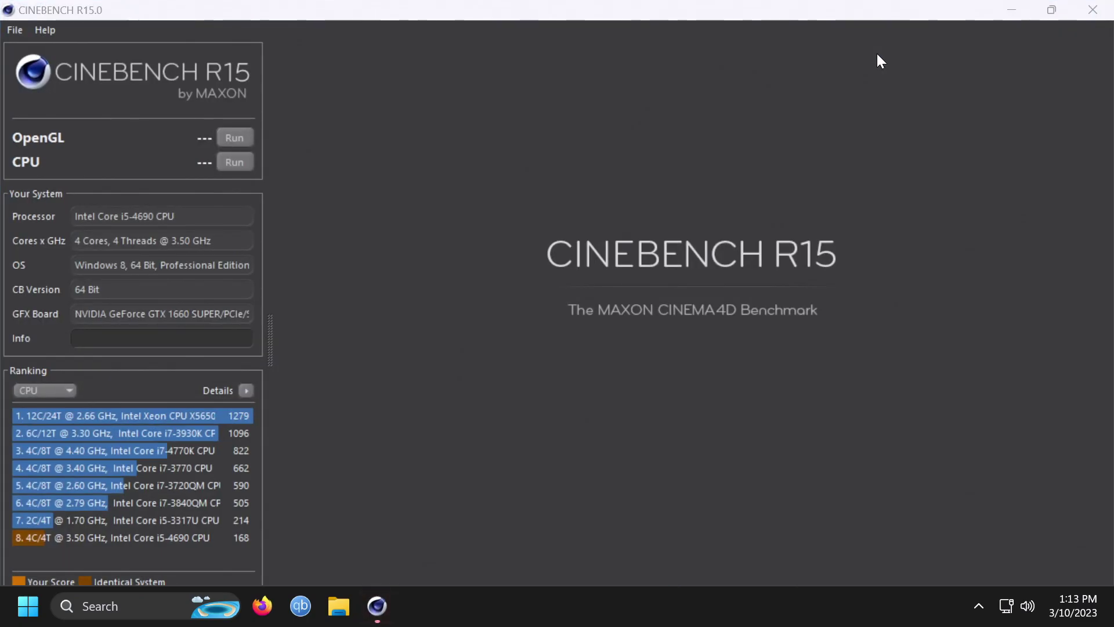
Open Task Manager on its CPU performance view and place the window clear of the CINEBENCH R15 run controls
key(super+x)
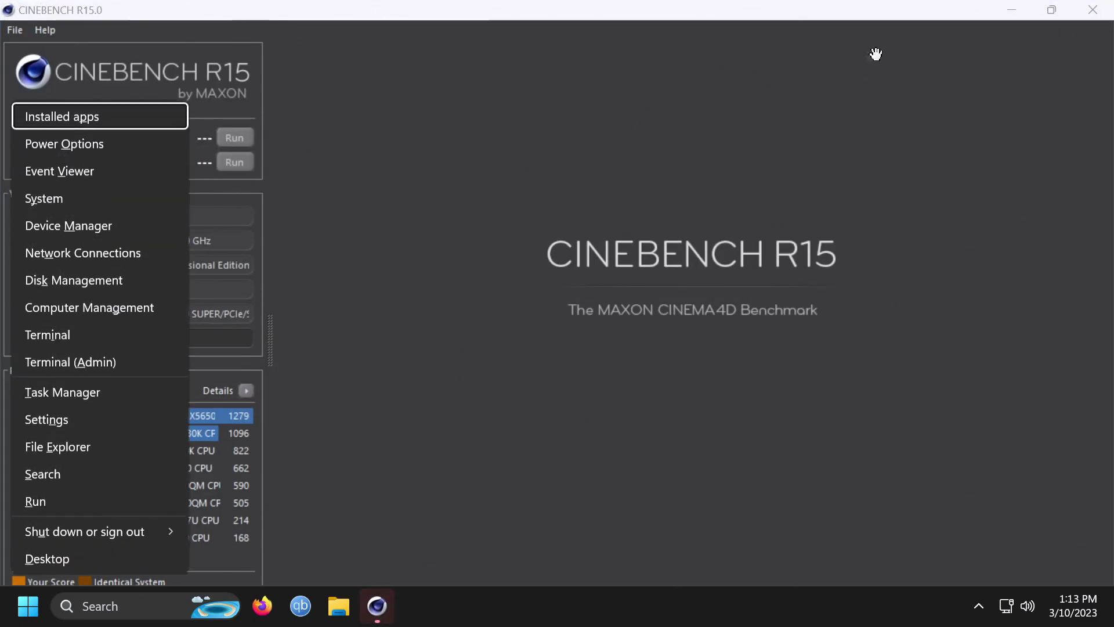
click(121, 399)
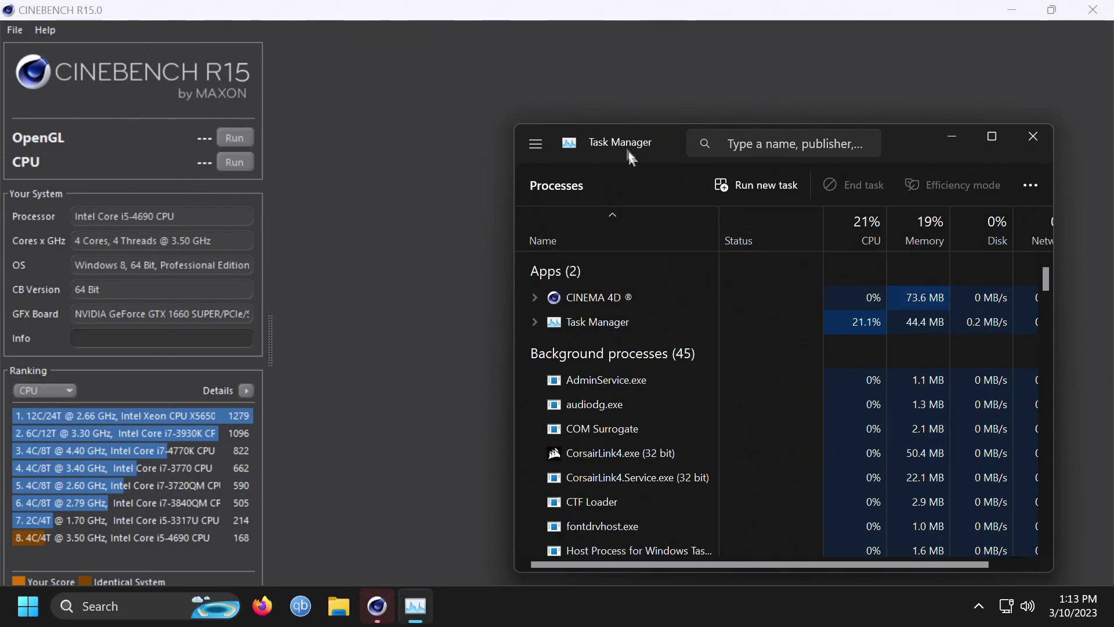
click(535, 144)
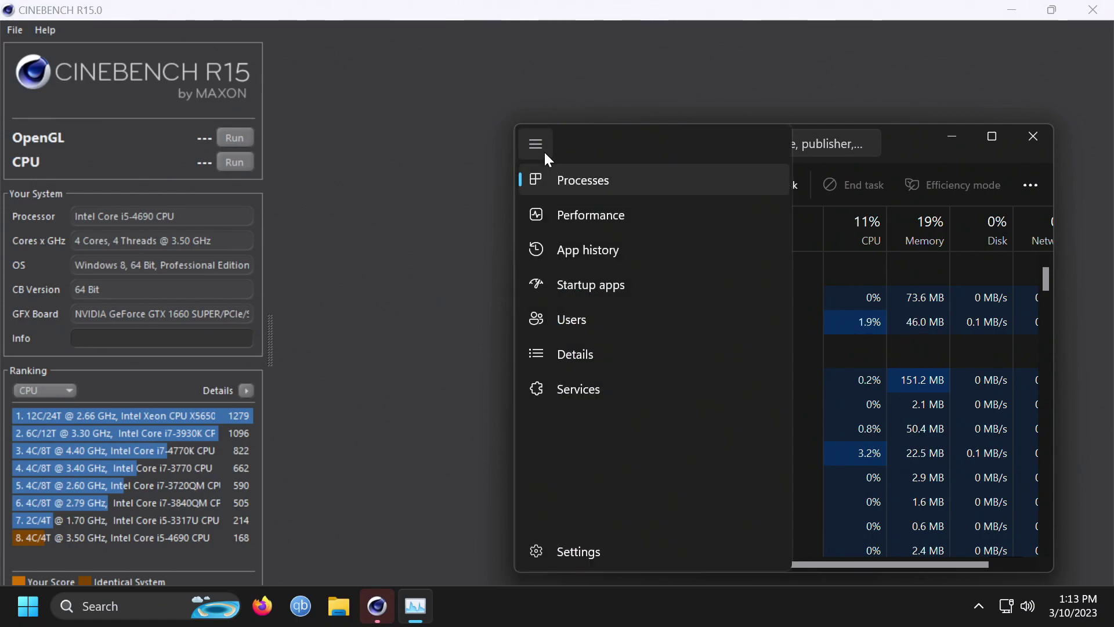
click(580, 211)
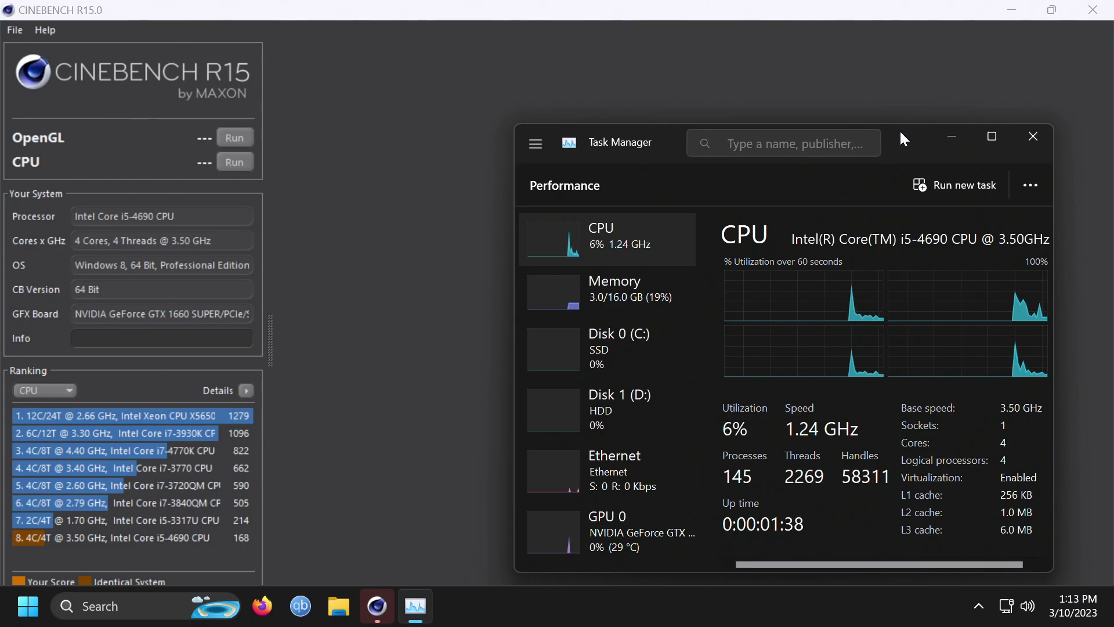
drag(899, 130, 963, 40)
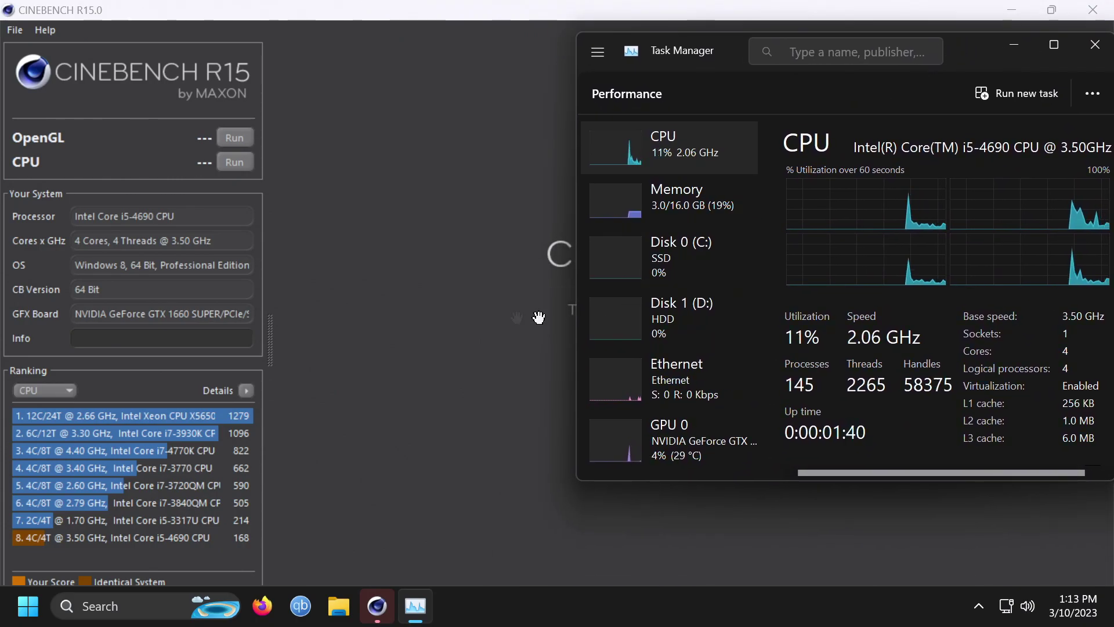
Run the CPU benchmark in CINEBENCH R15 and watch the CPU load and speed in Task Manager during the render
click(471, 310)
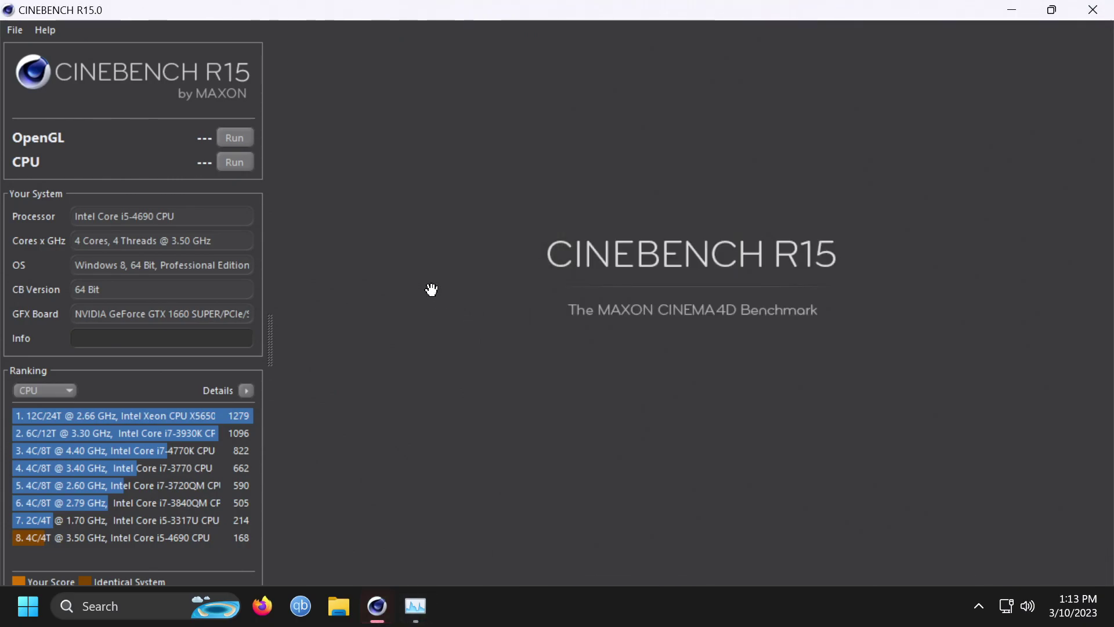
click(239, 159)
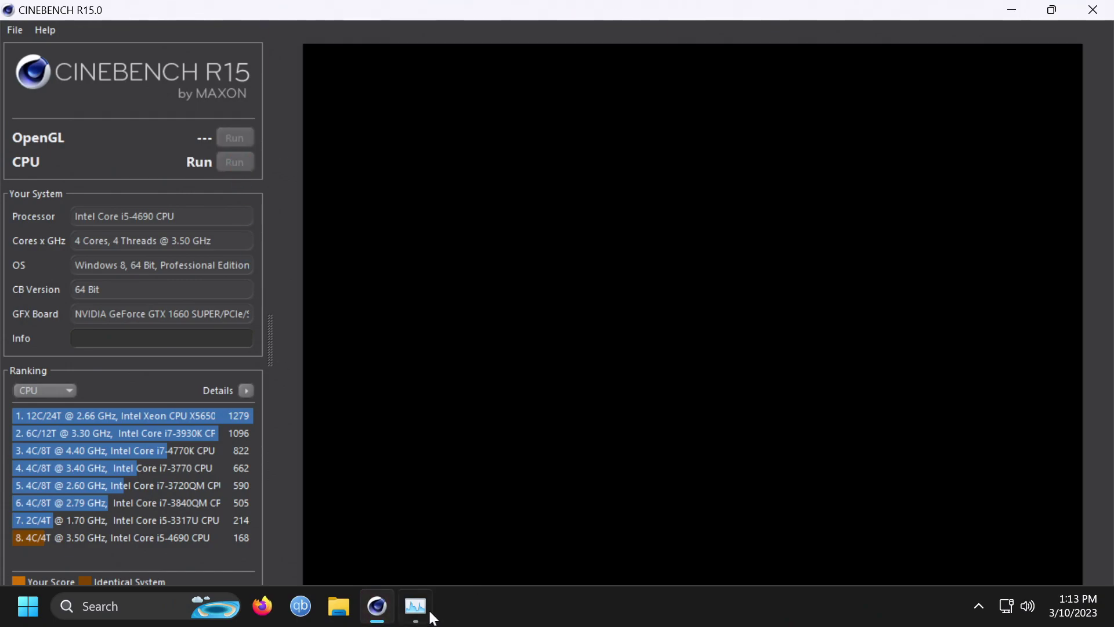
mouse_move(428, 615)
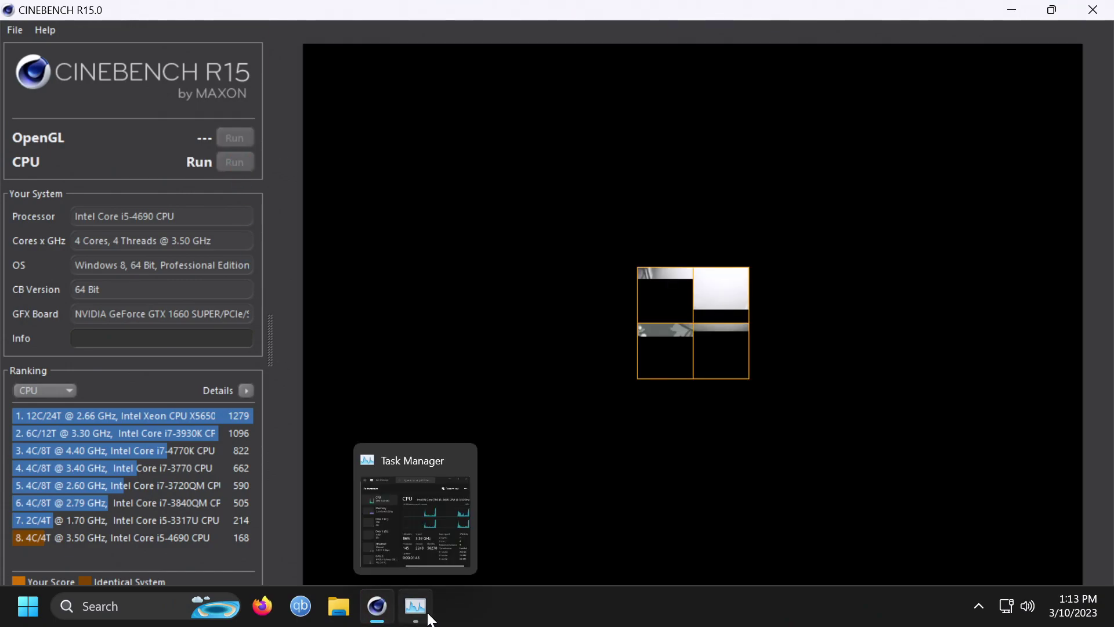
click(429, 618)
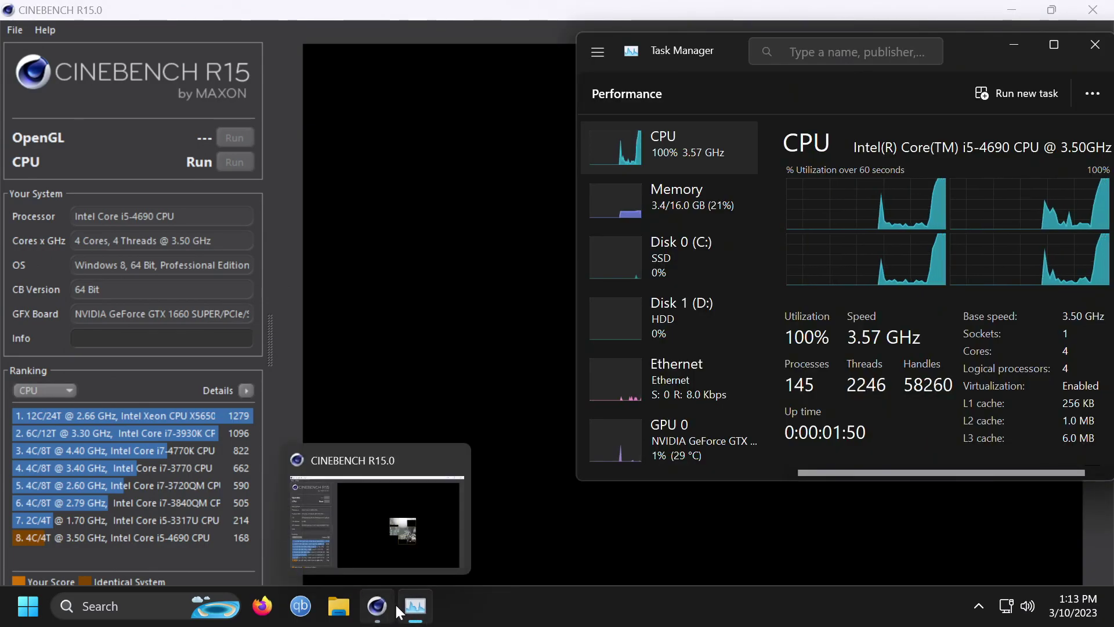
mouse_move(408, 608)
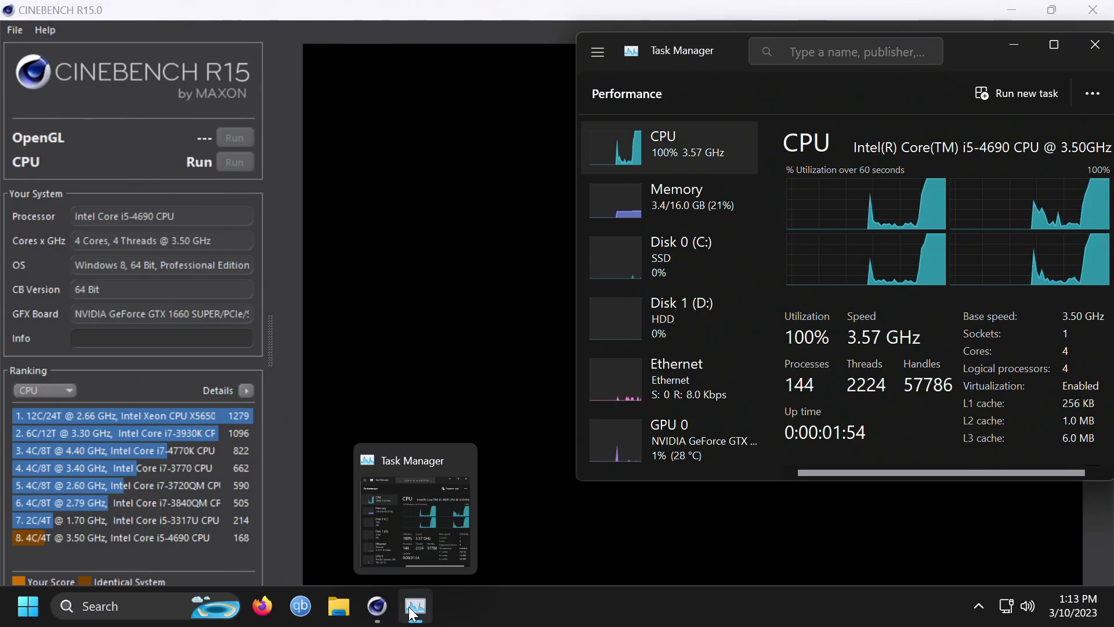
click(414, 608)
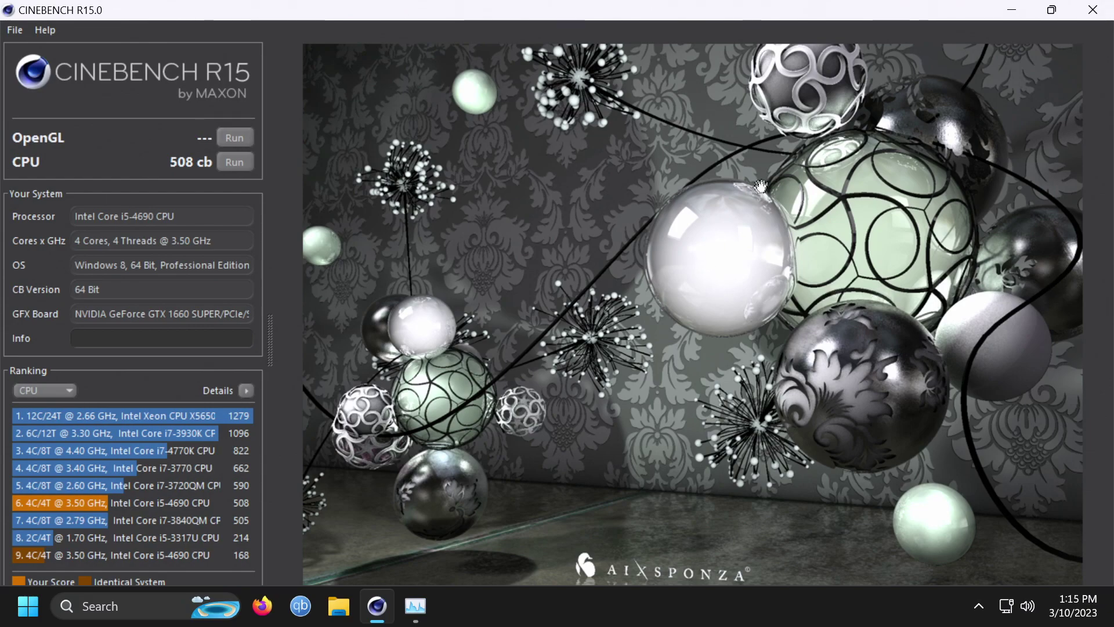
Close CINEBENCH R15 and save the benchmark score
click(1092, 10)
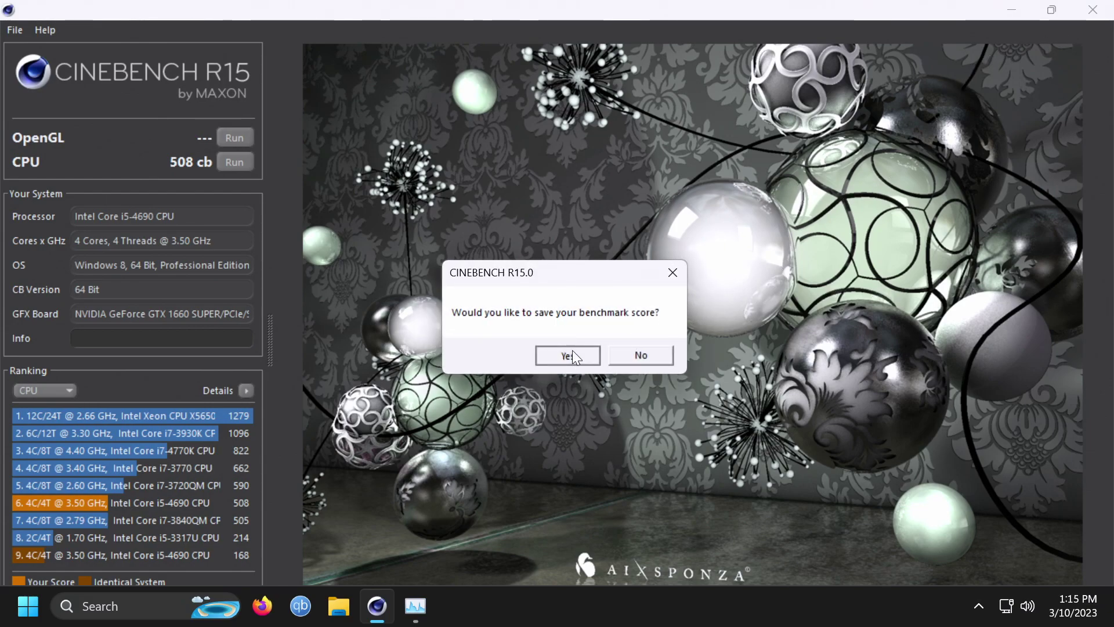
click(572, 354)
click(611, 358)
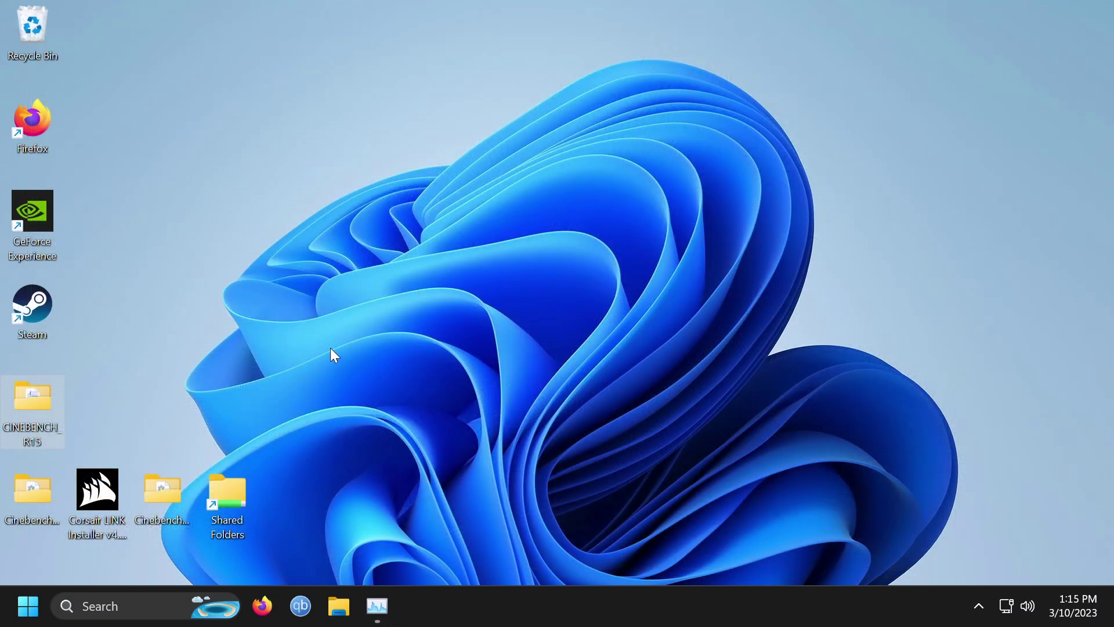
Launch Cinebench.exe from the CinebenchR20 desktop folder and close the folder window
click(29, 481)
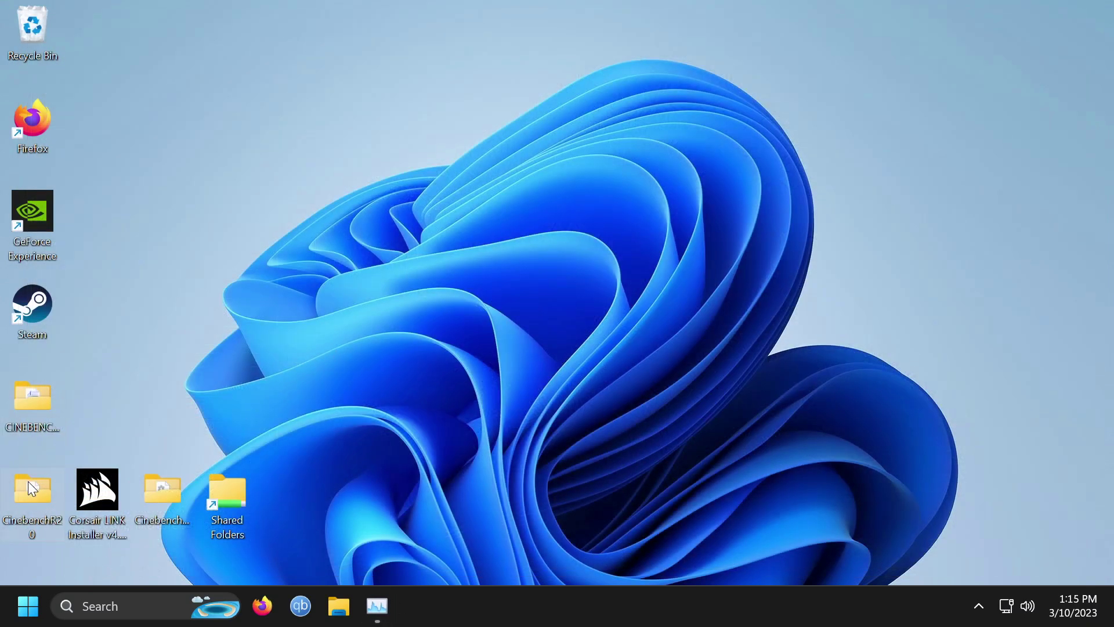
double_click(28, 481)
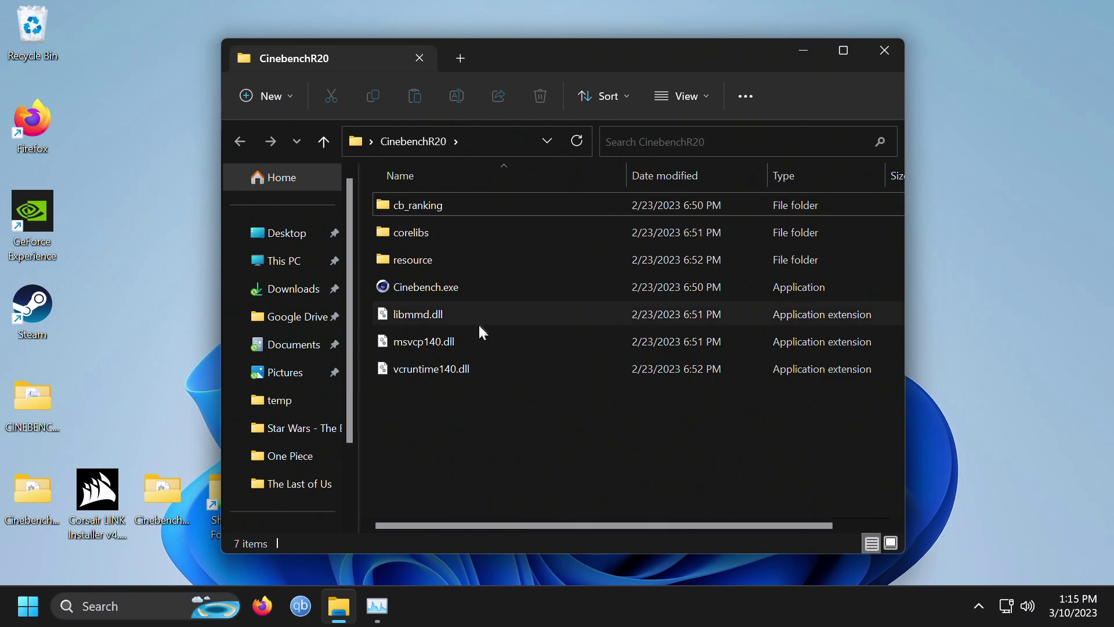
double_click(479, 293)
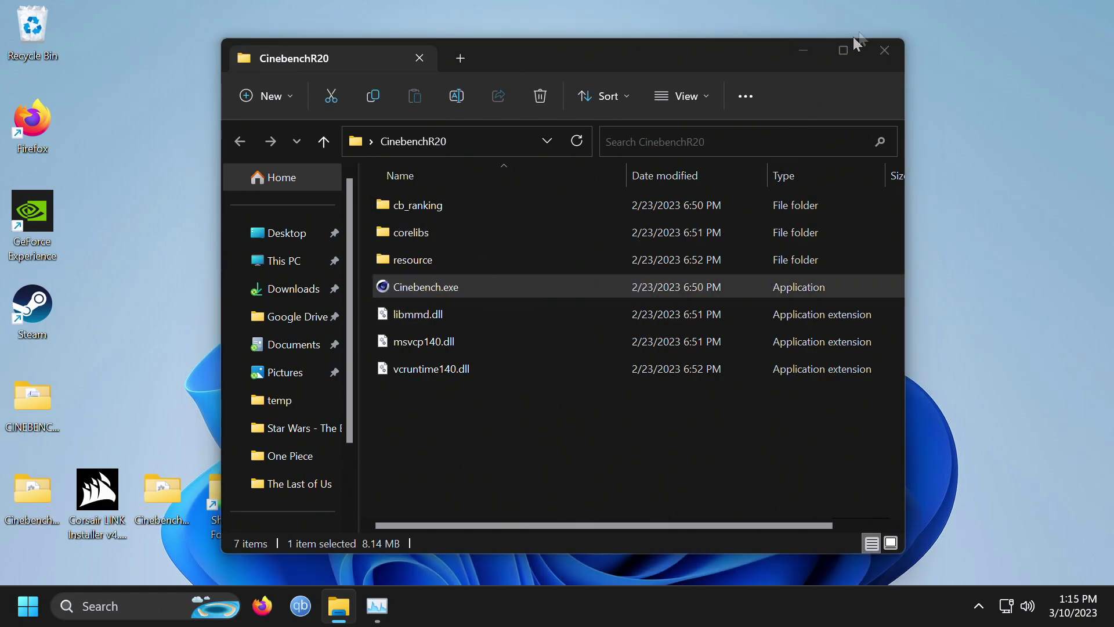
click(882, 44)
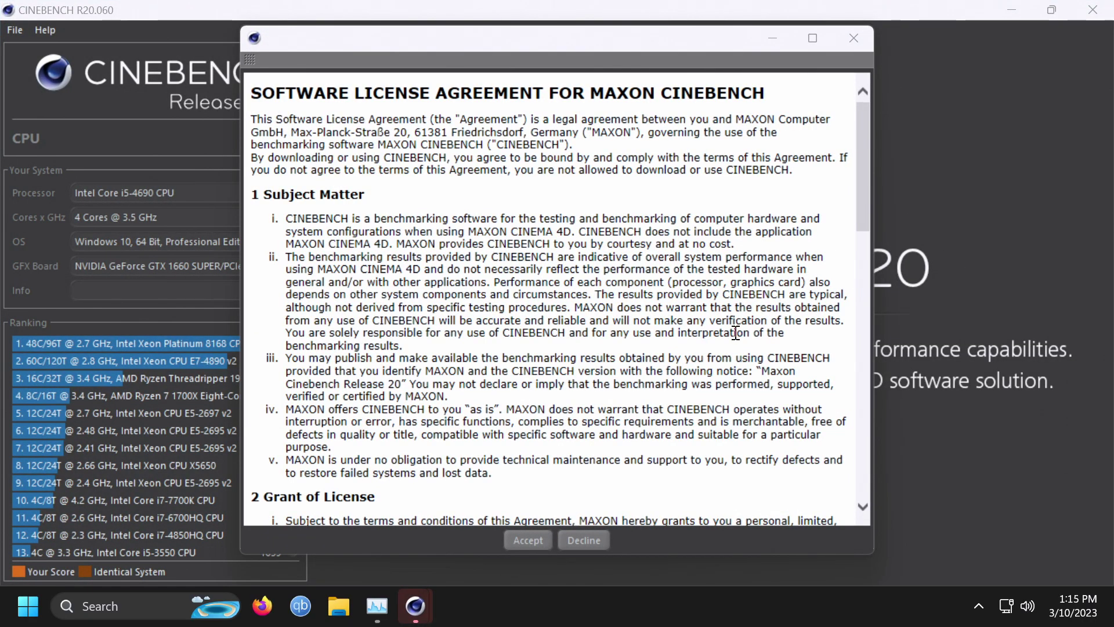
Accept the MAXON software license agreement, run the CPU benchmark in CINEBENCH R20 and examine its ranking
click(528, 540)
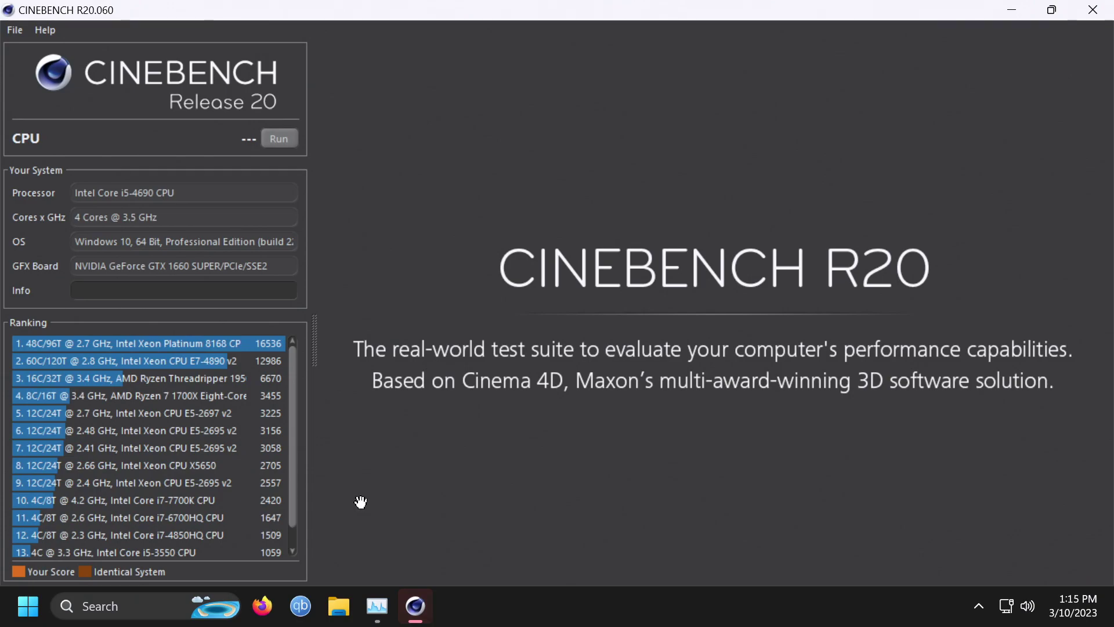
click(286, 133)
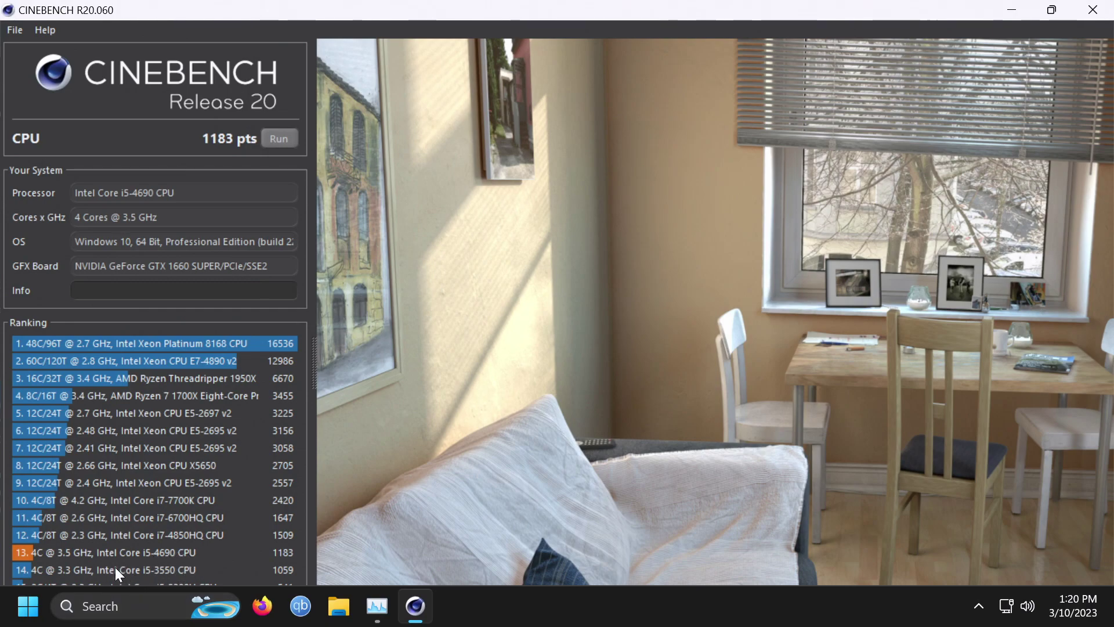
mouse_move(151, 572)
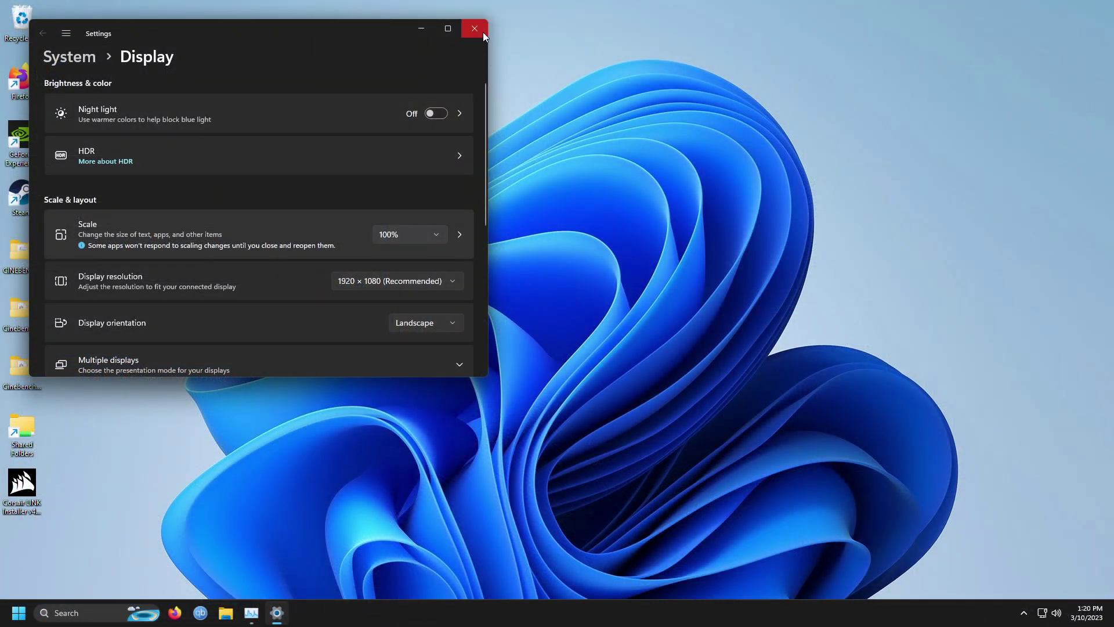
Close the display settings window
click(475, 28)
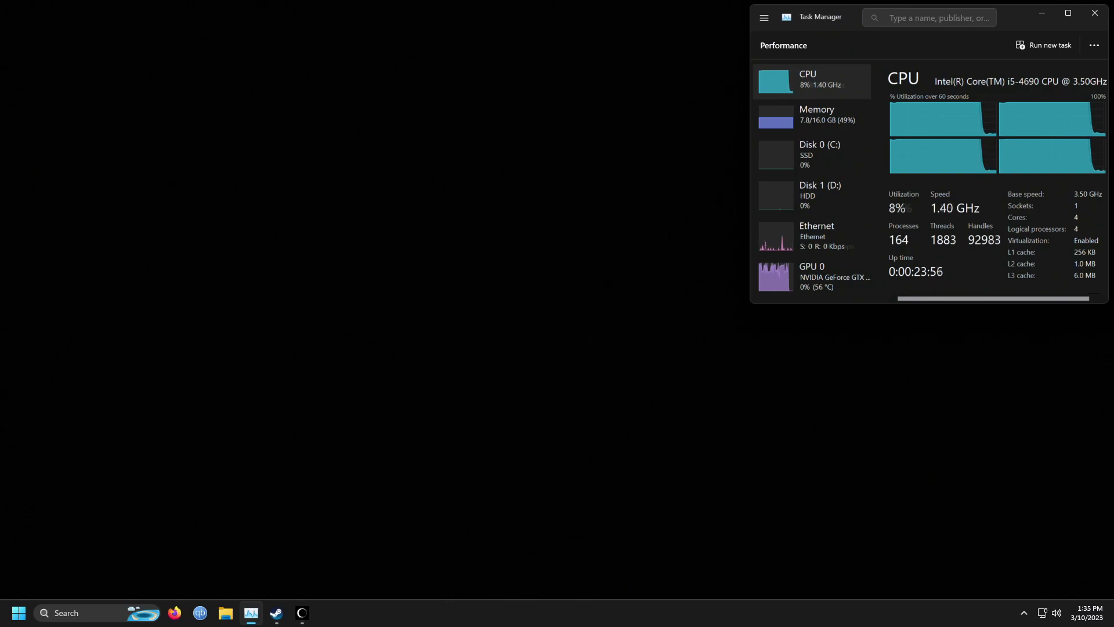
Switch to the game and close its benchmark results and graphics options
key(alt+Tab)
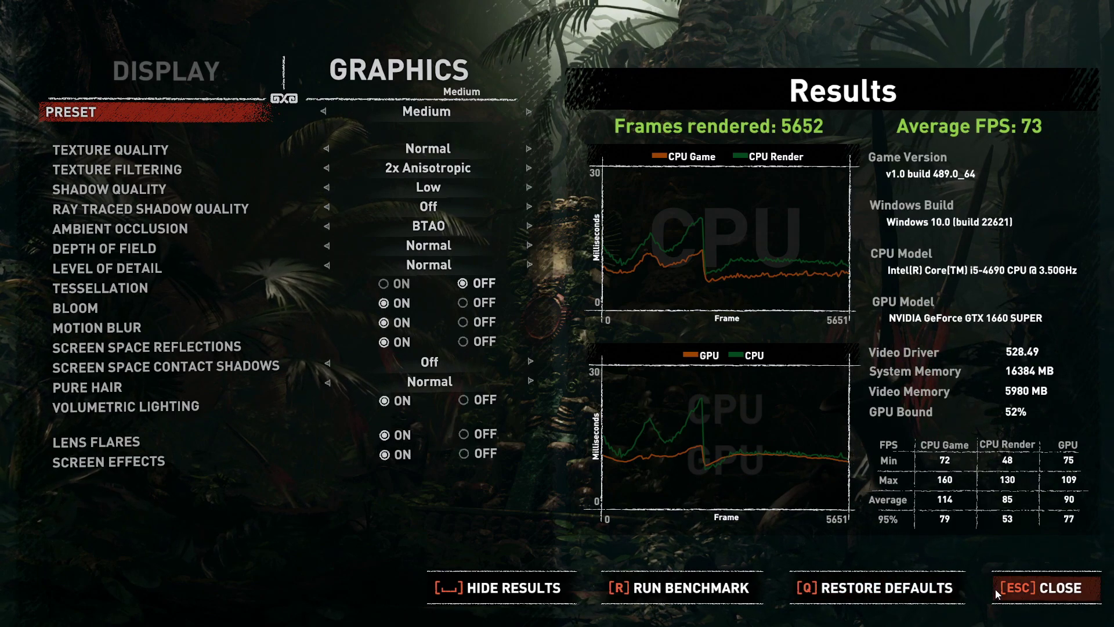
click(1041, 587)
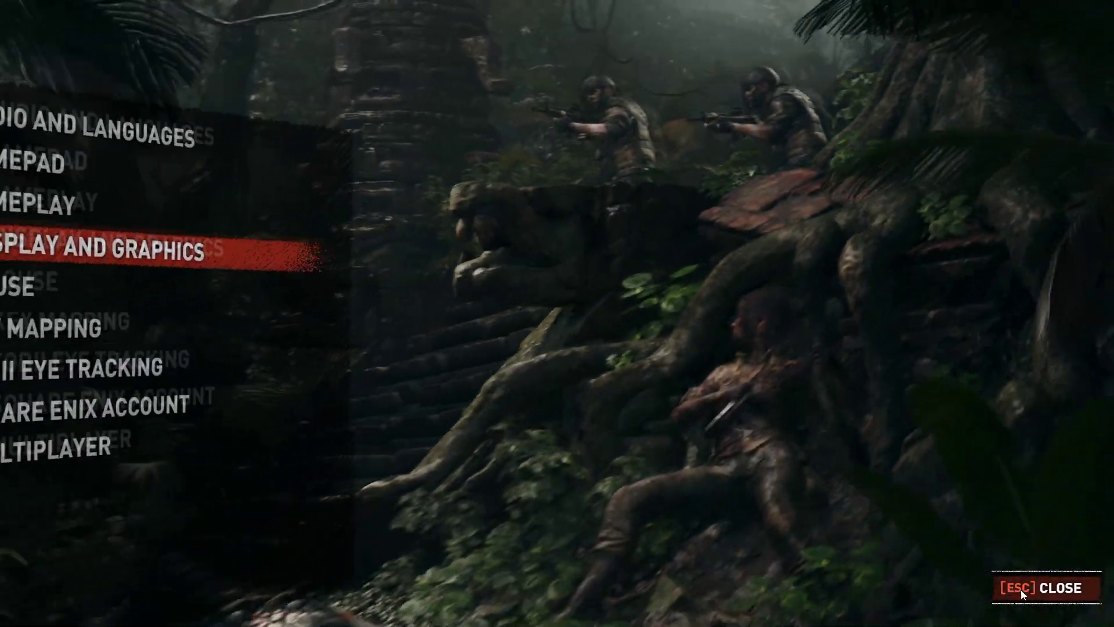
click(1021, 590)
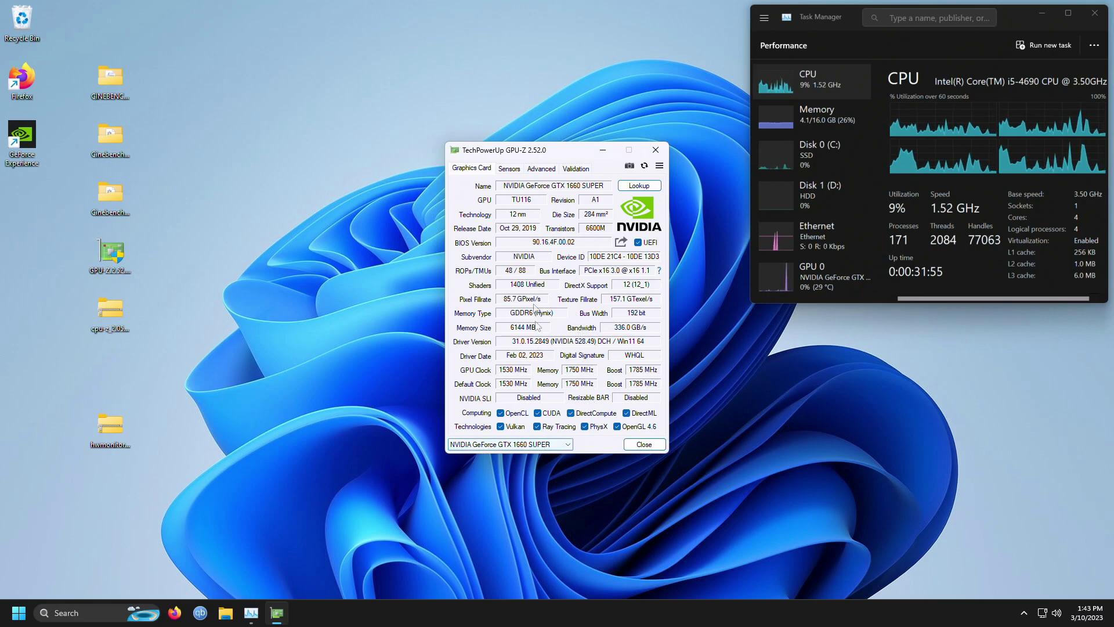
Examine the GTX 1660 SUPER's sensor readings, advanced limits, validation form and card specifications in GPU-Z, and close it
click(509, 169)
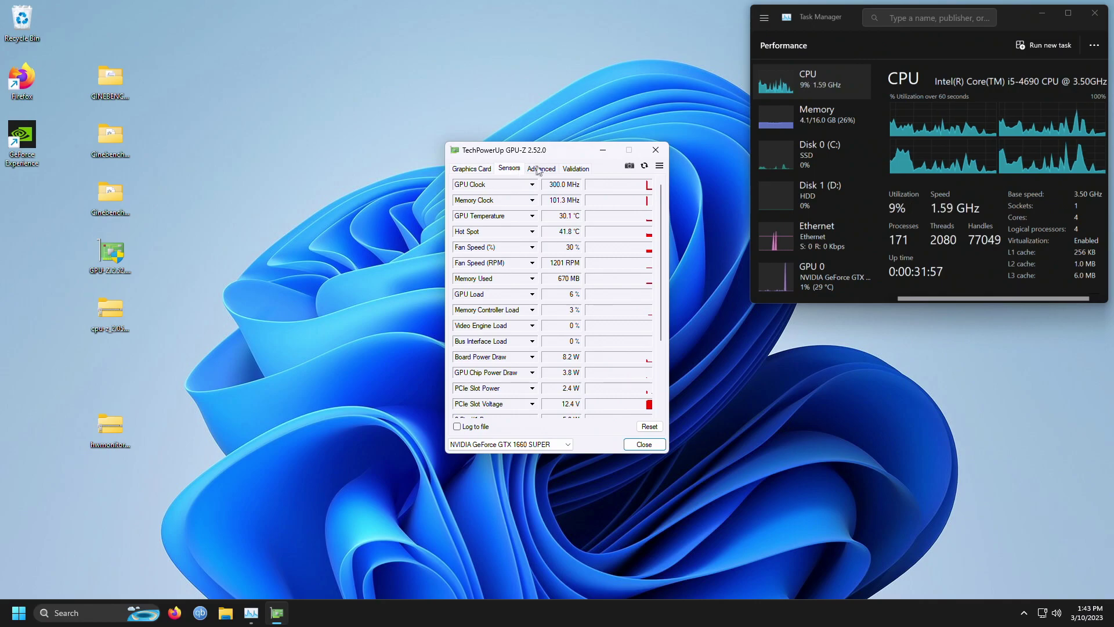
click(540, 169)
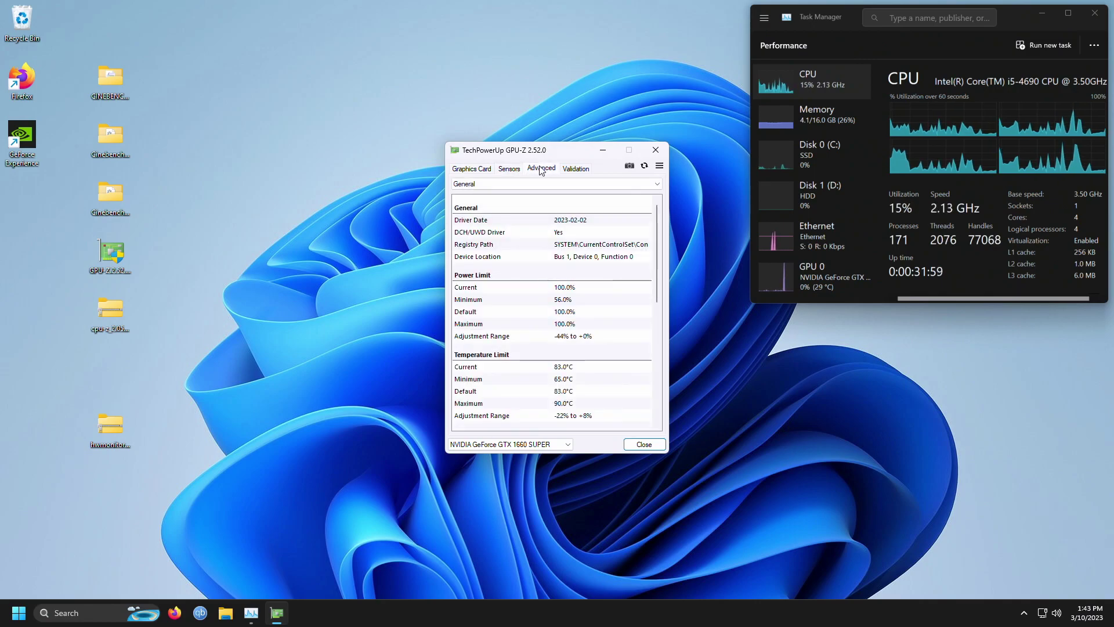
click(571, 168)
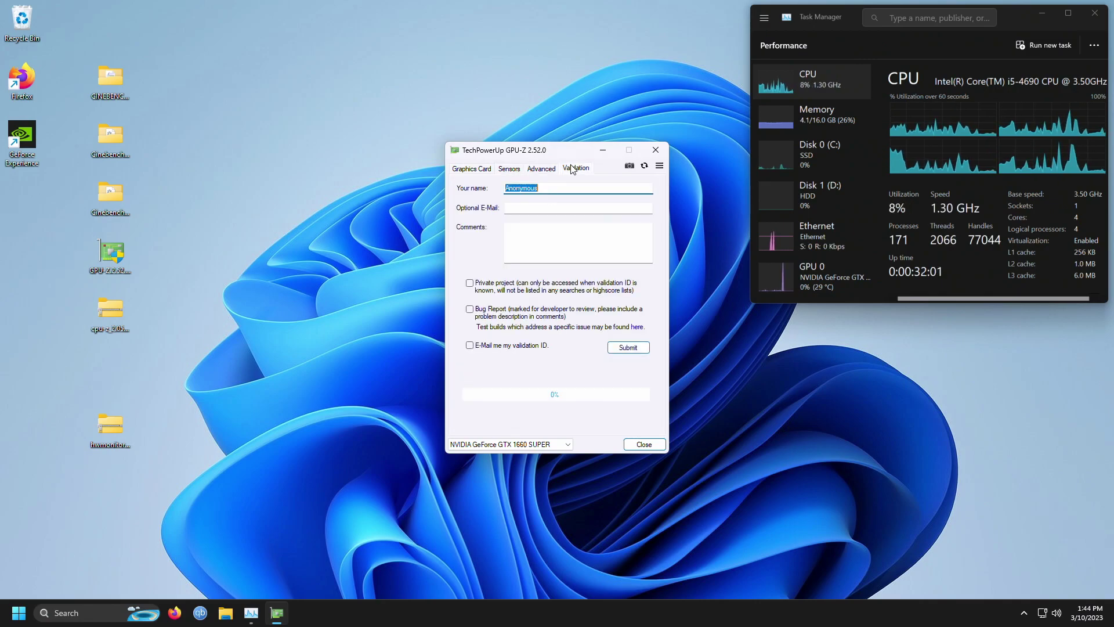
click(464, 170)
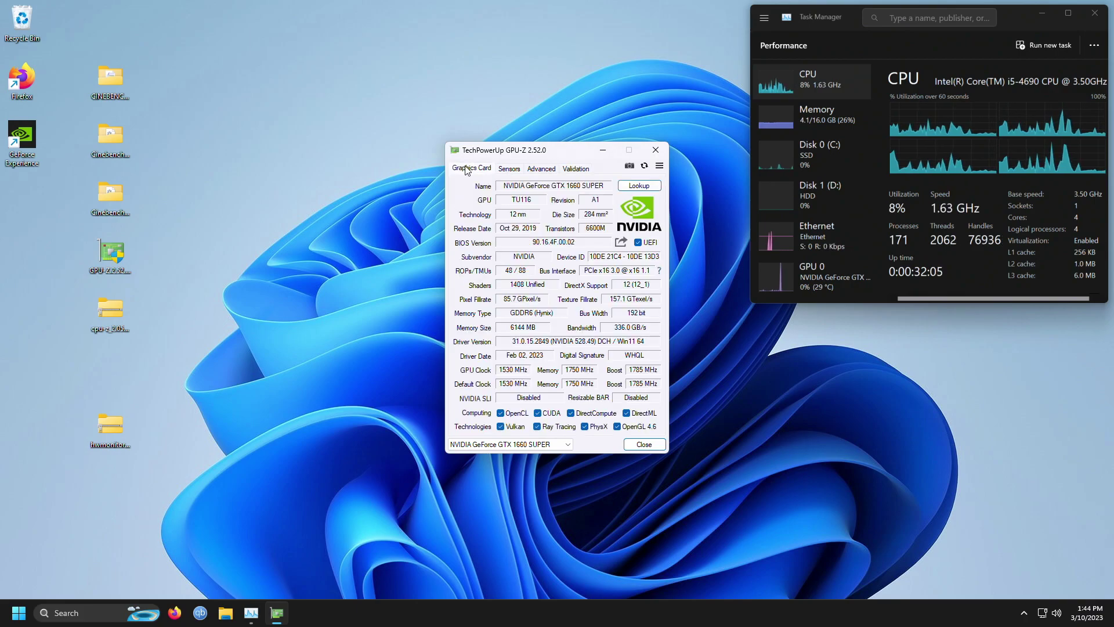
click(515, 170)
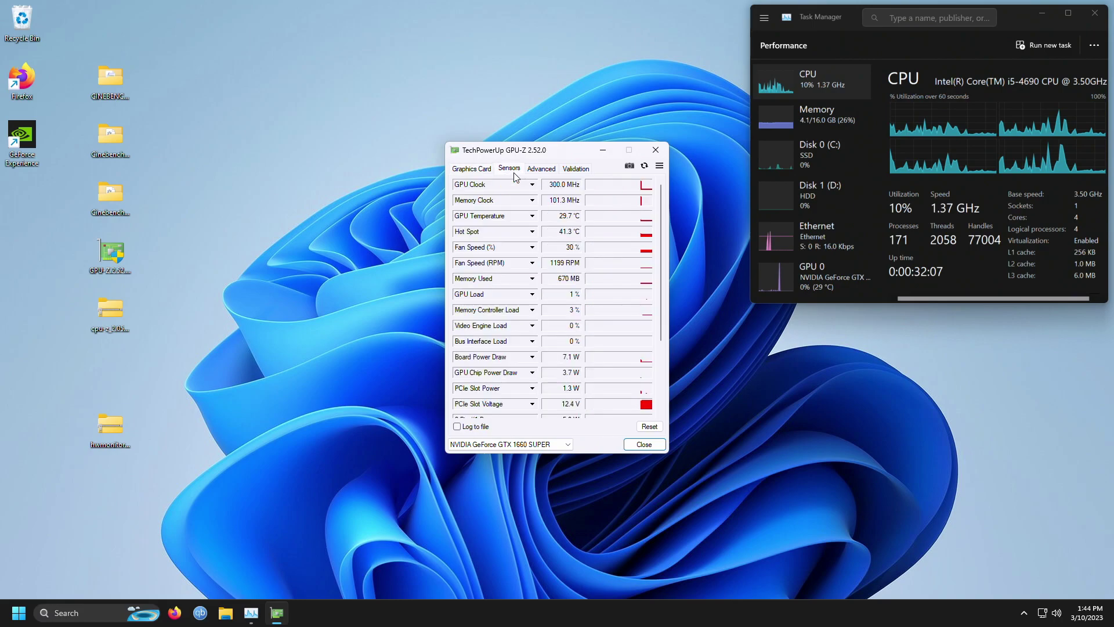
click(535, 170)
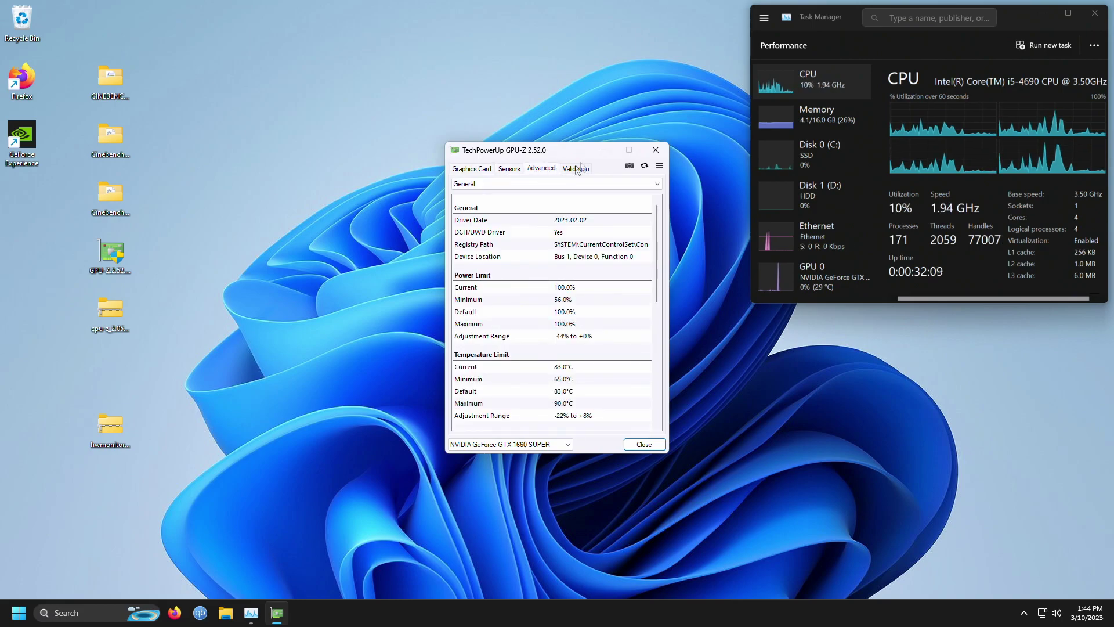
click(654, 151)
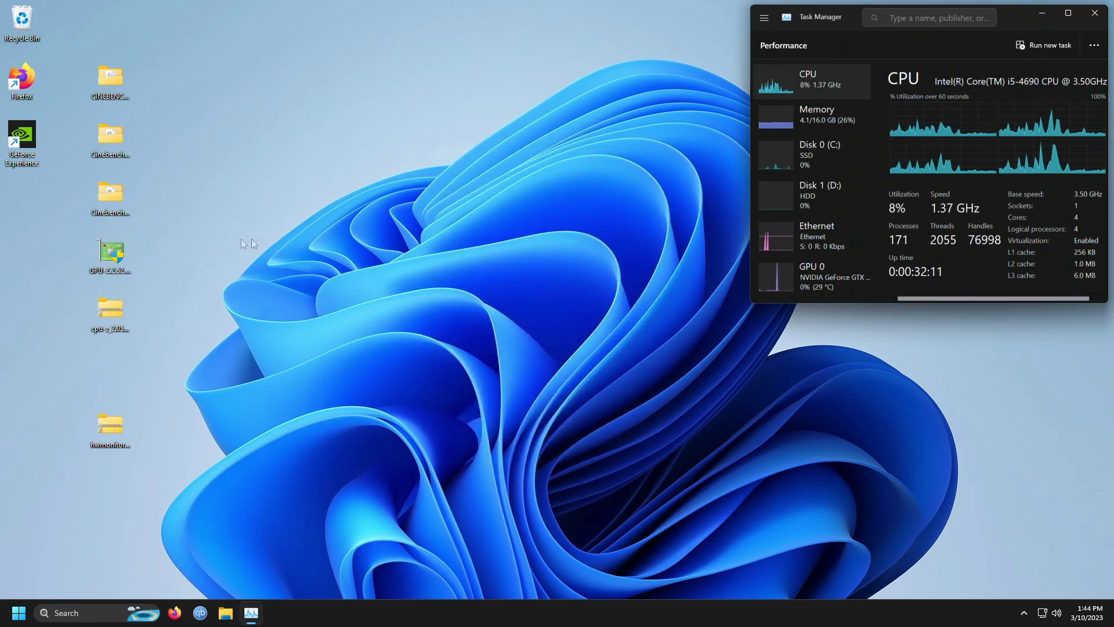
Extract the CPU-Z archive from the desktop into a cpu-z_2.05-en folder on the desktop
drag(108, 309, 343, 318)
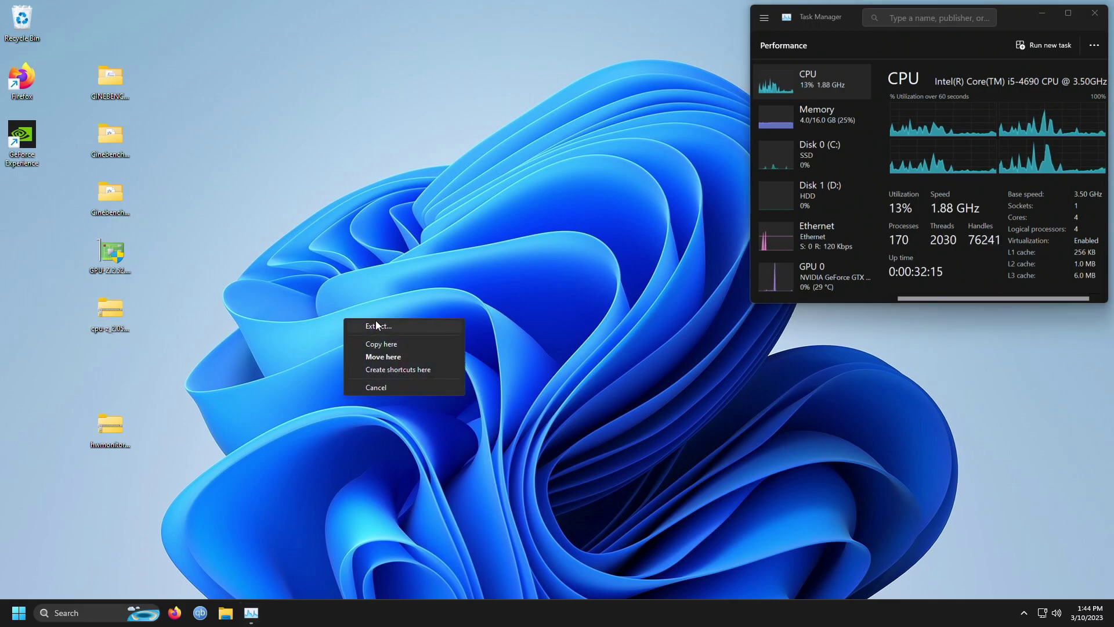
click(375, 323)
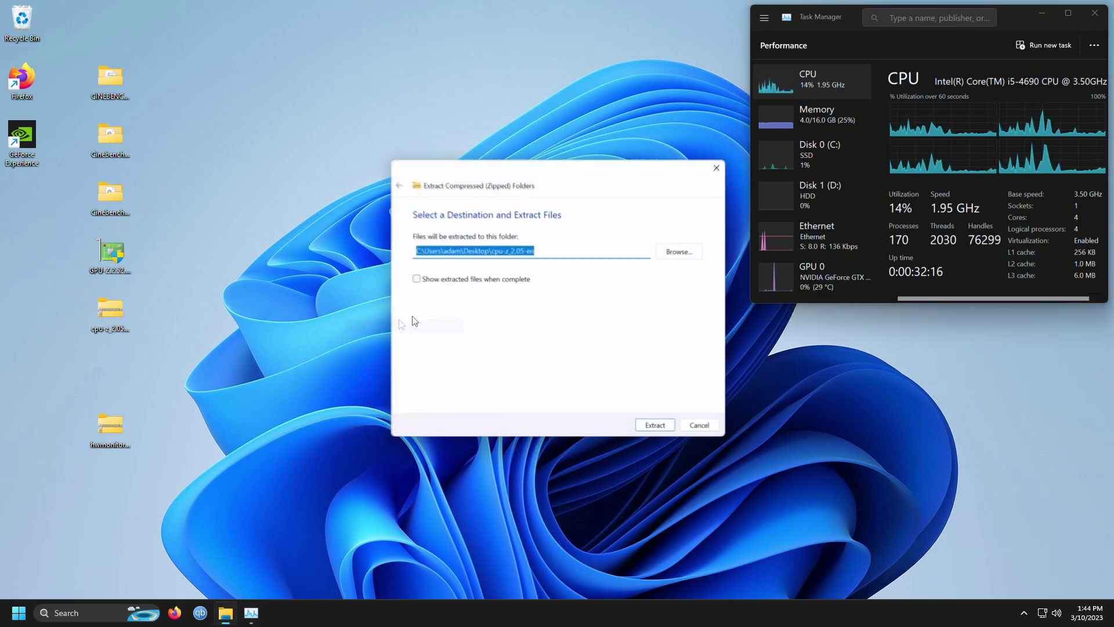
click(640, 424)
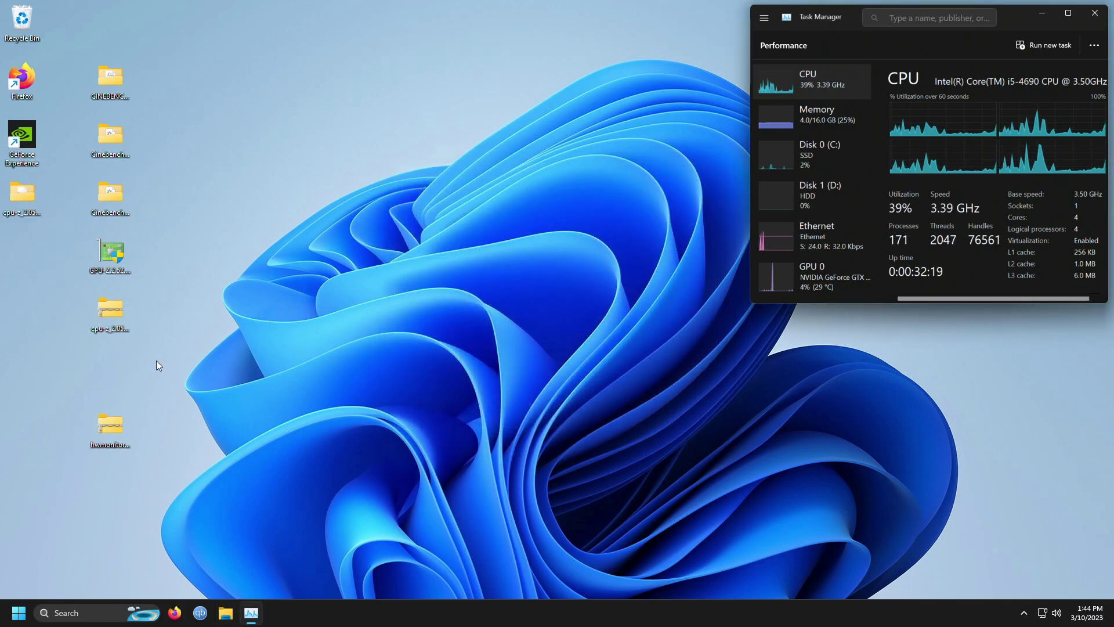
Launch cpuz_x64.exe from the extracted cpu-z_2.05-en folder, allow it to make changes, and close the folder window
double_click(20, 195)
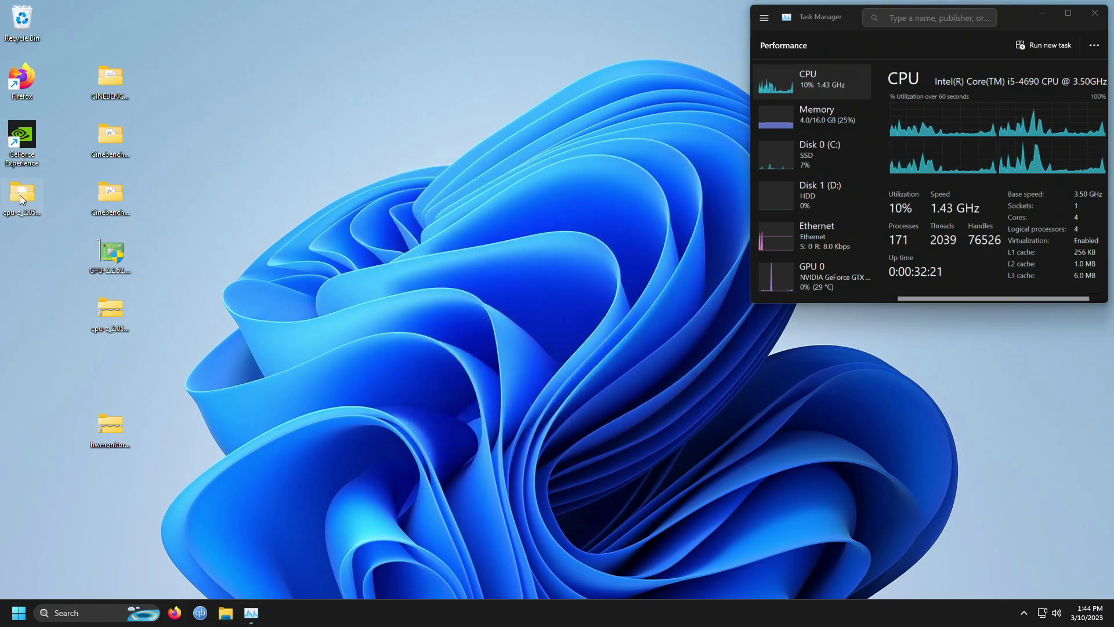
double_click(384, 286)
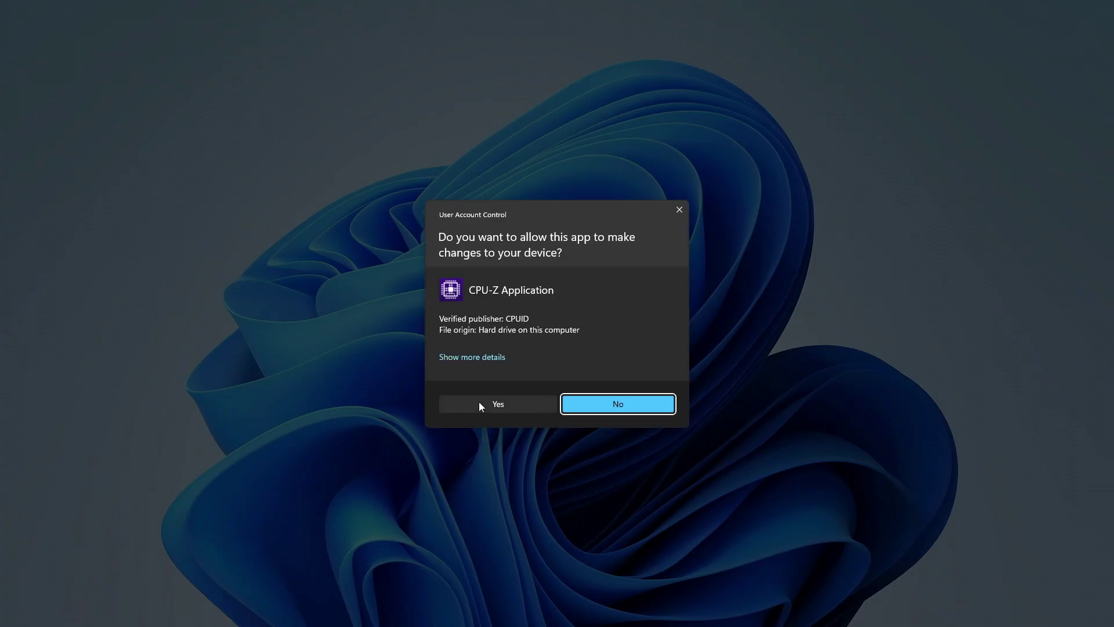
click(486, 408)
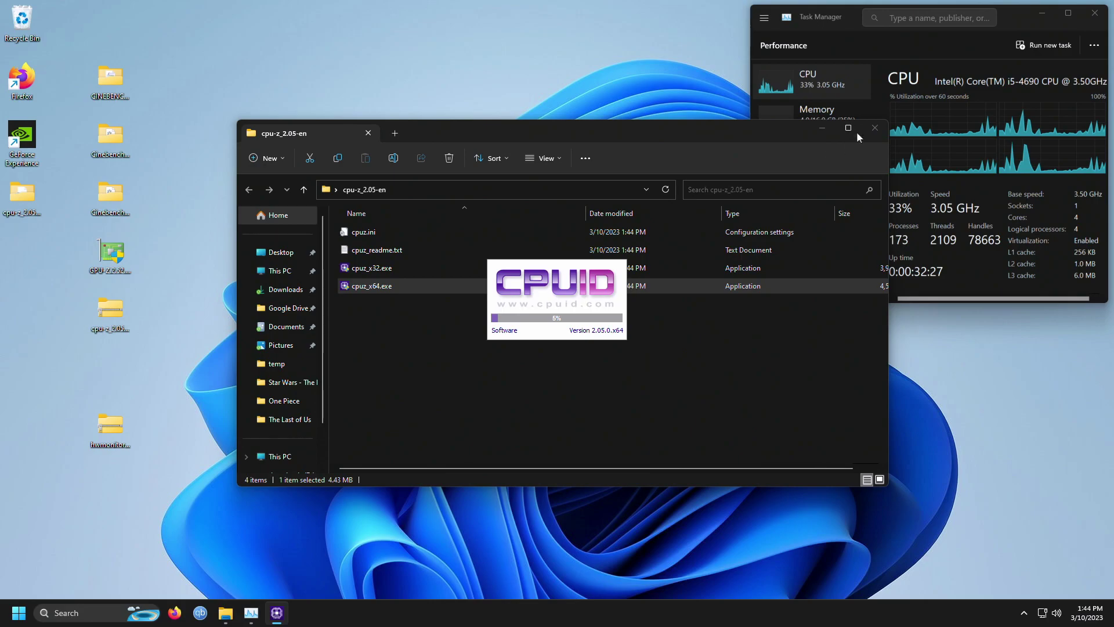
click(873, 129)
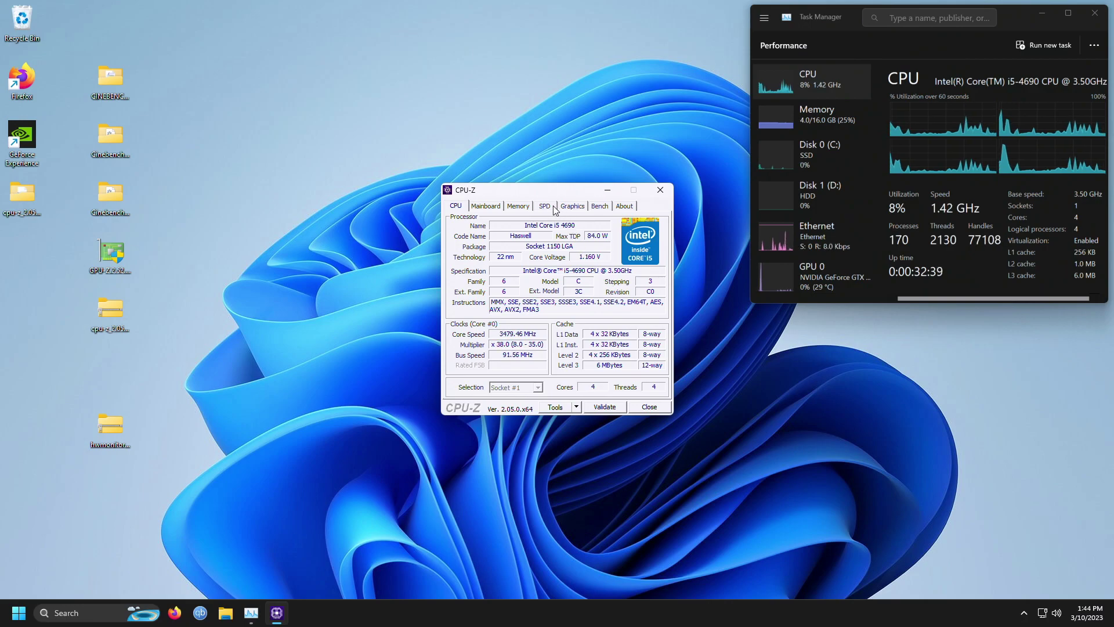
Examine the mainboard, memory, SPD and graphics details in CPU-Z
click(497, 210)
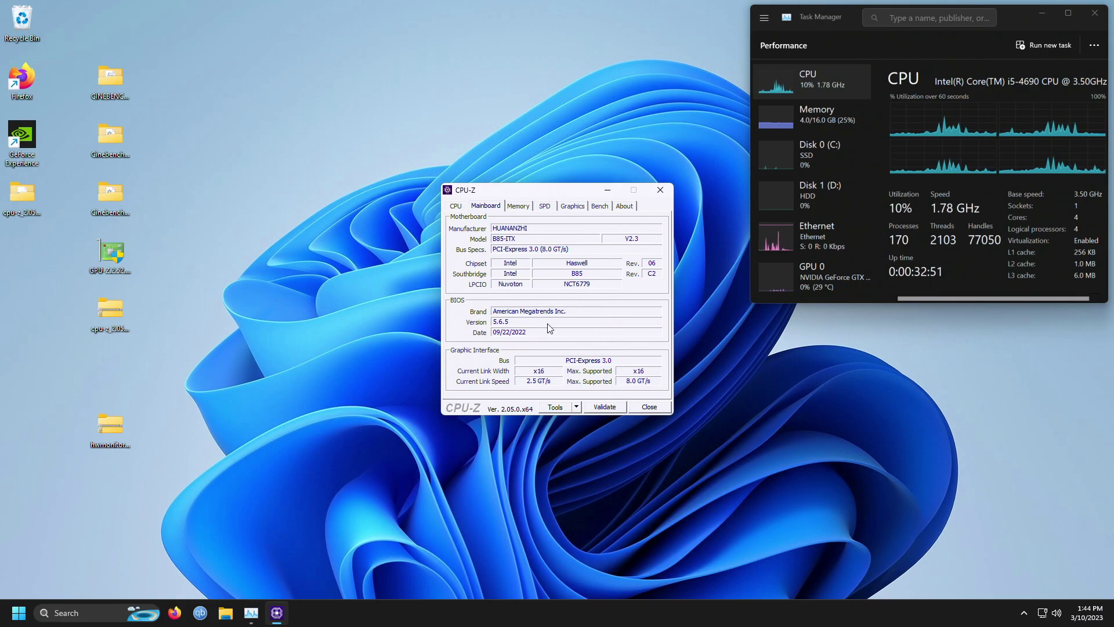
click(527, 210)
click(554, 210)
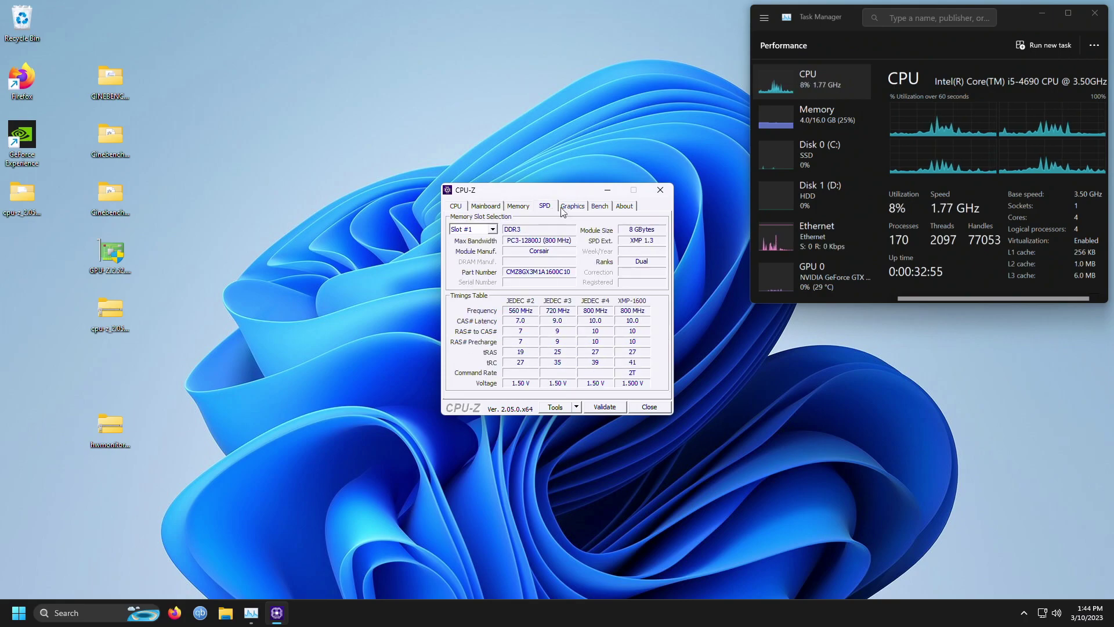
click(573, 207)
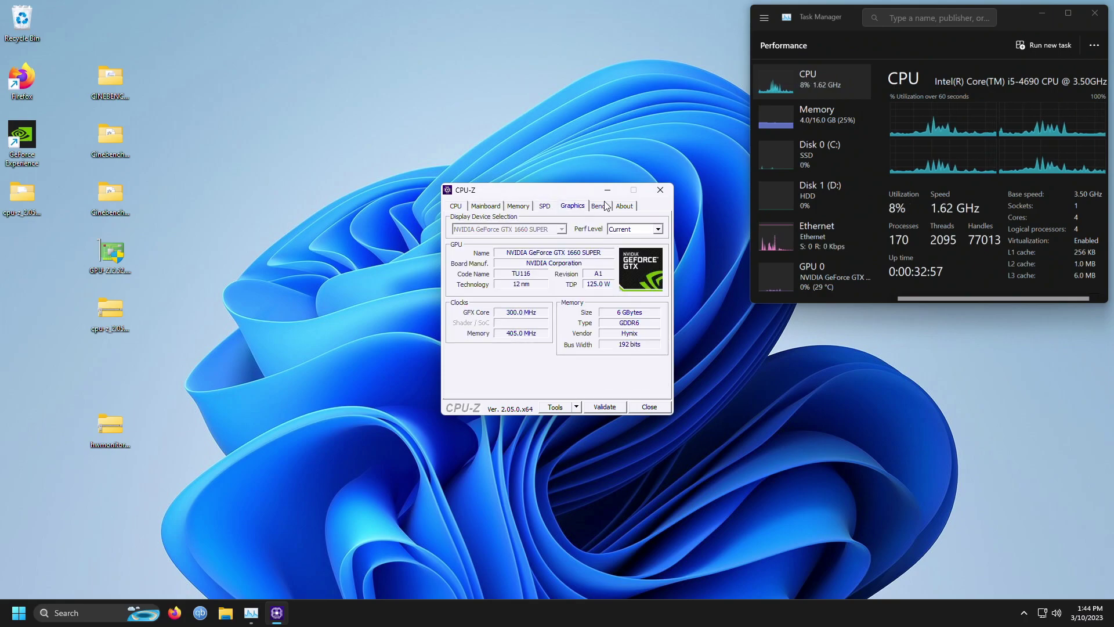
Run the CPU-Z processor benchmark, compare it with the Intel Core i5-7600K reference, and close CPU-Z
click(601, 206)
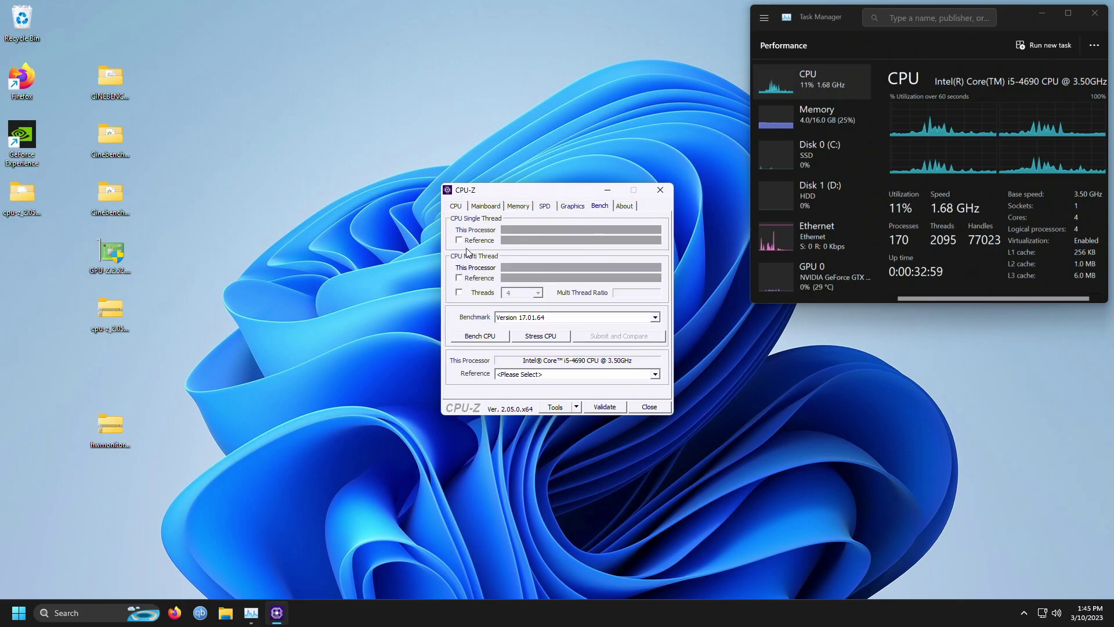
click(470, 336)
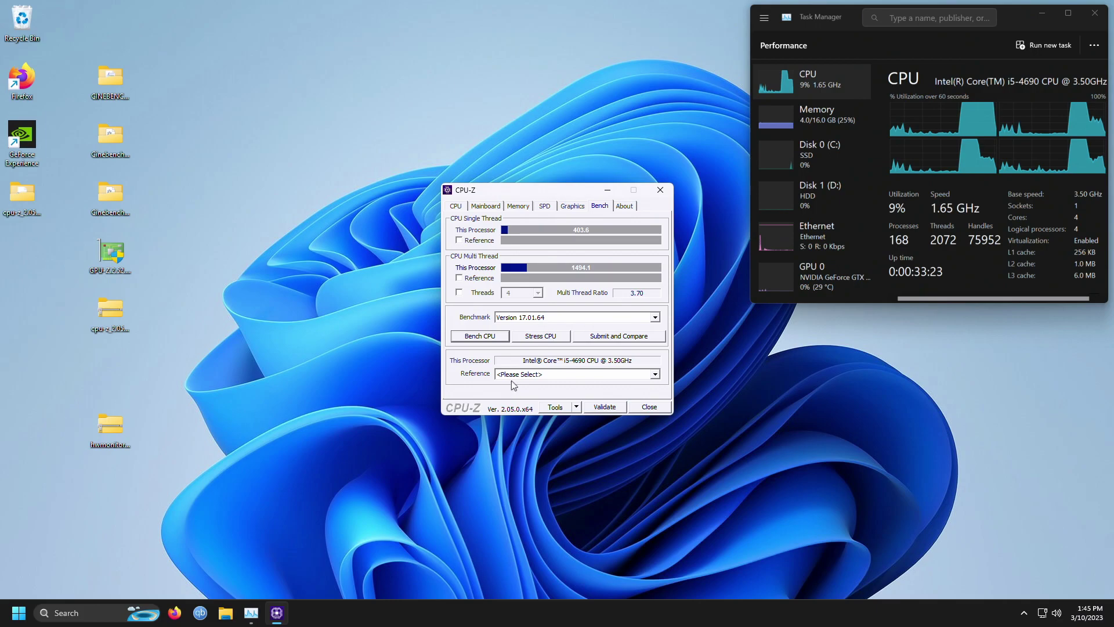
click(526, 373)
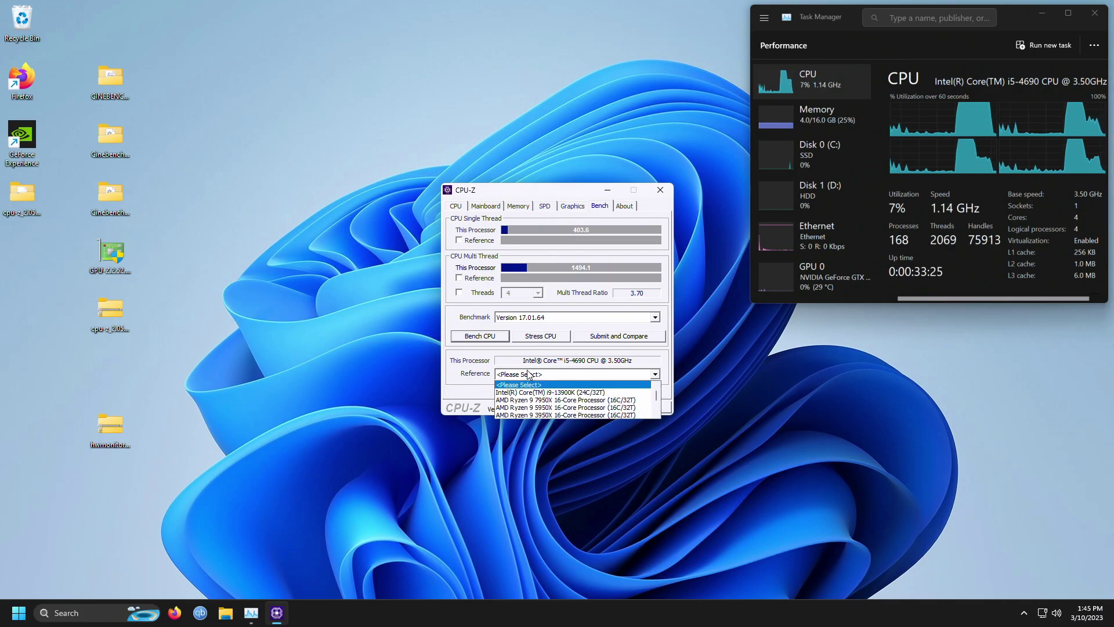
scroll(557, 400, down, 5)
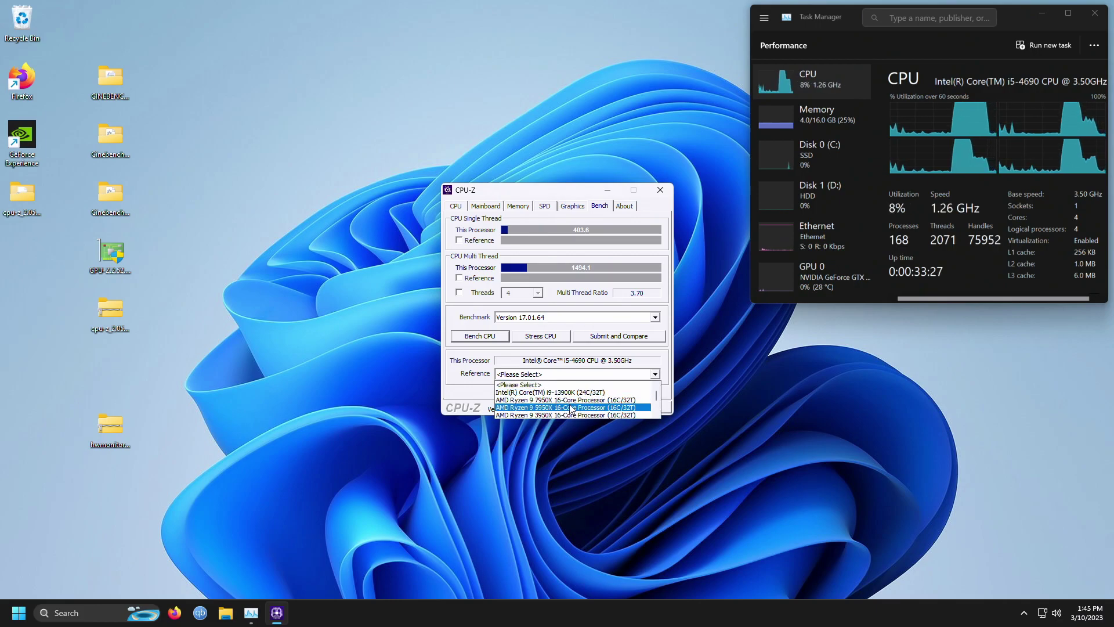
scroll(570, 408, down, 6)
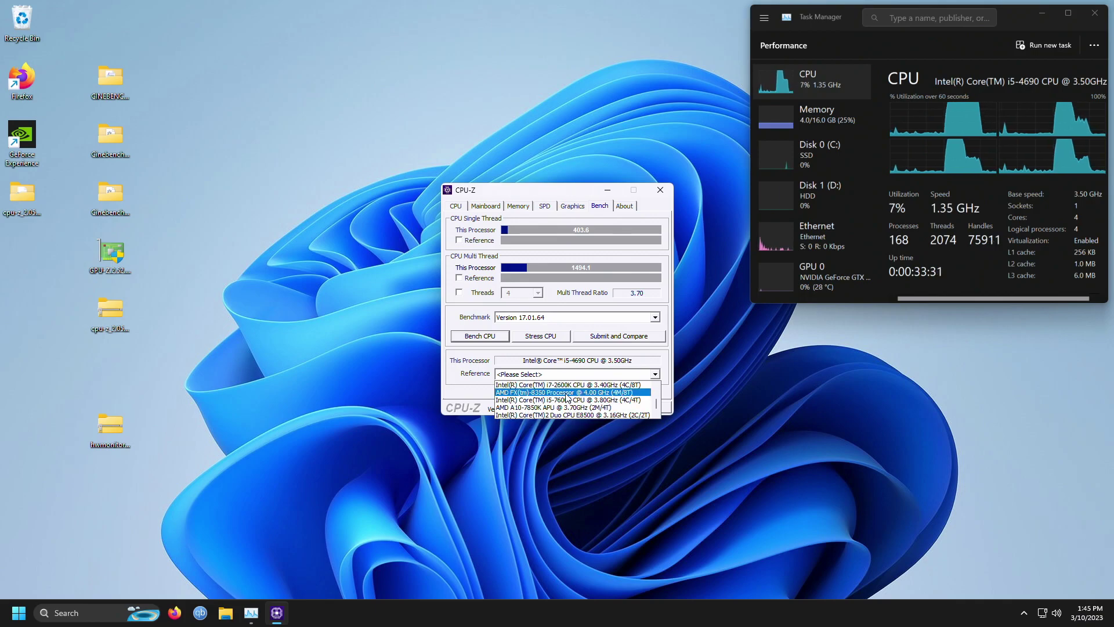
click(563, 402)
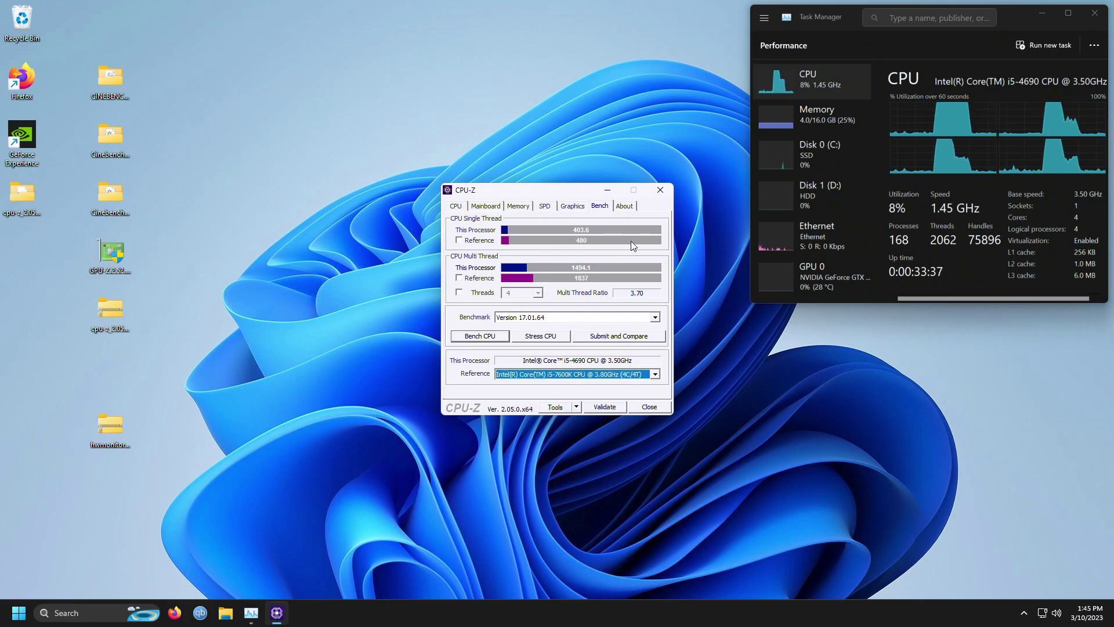
click(660, 189)
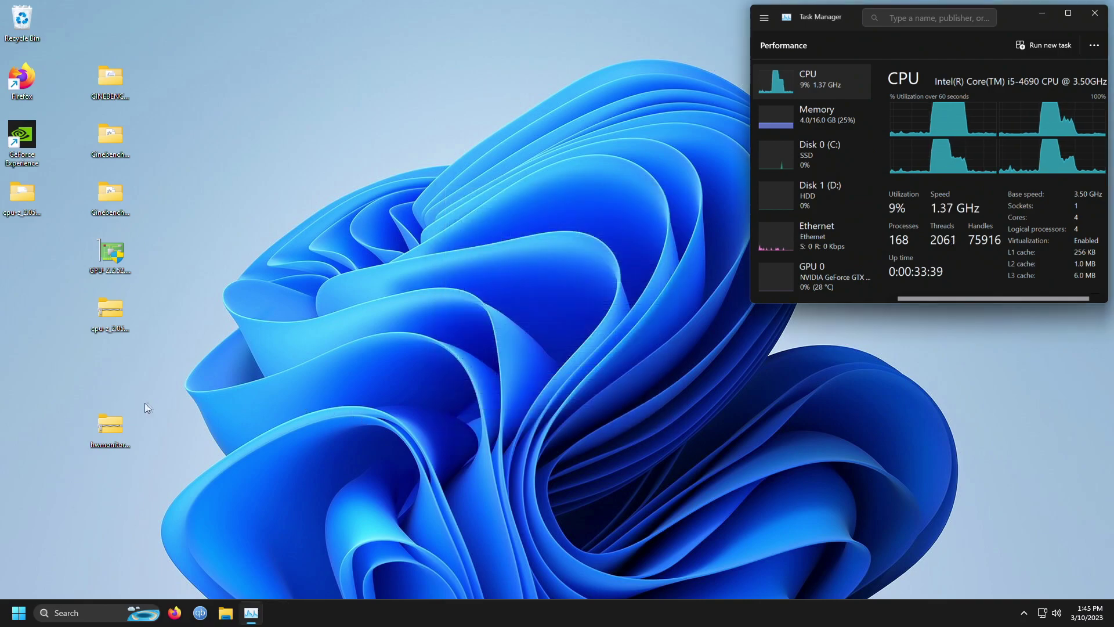
Extract the hwmonitor_1.50 archive from the desktop into its own desktop folder
drag(116, 430, 264, 370)
click(273, 376)
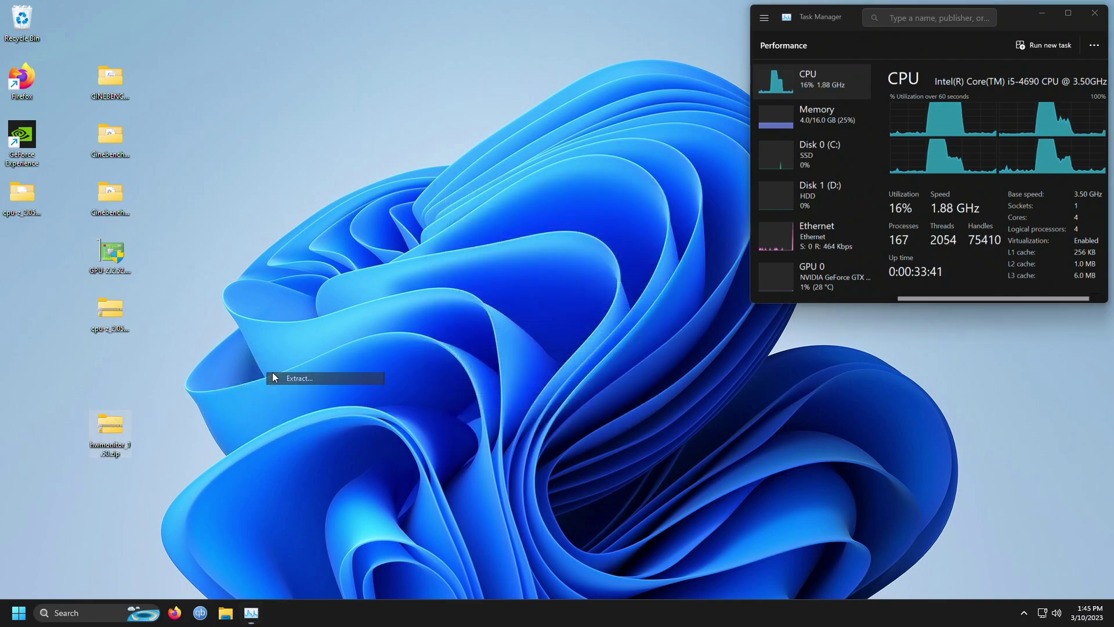
click(663, 426)
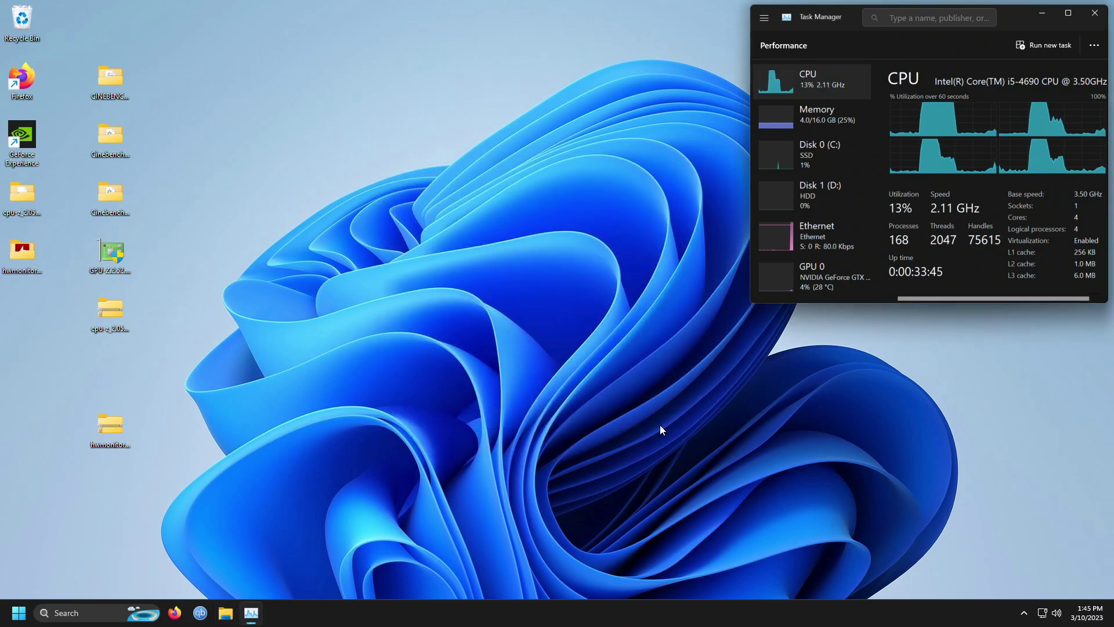
Launch HWMonitor from its extracted folder with permission to make changes, close the folder, and place its window over Task Manager
double_click(29, 257)
double_click(437, 264)
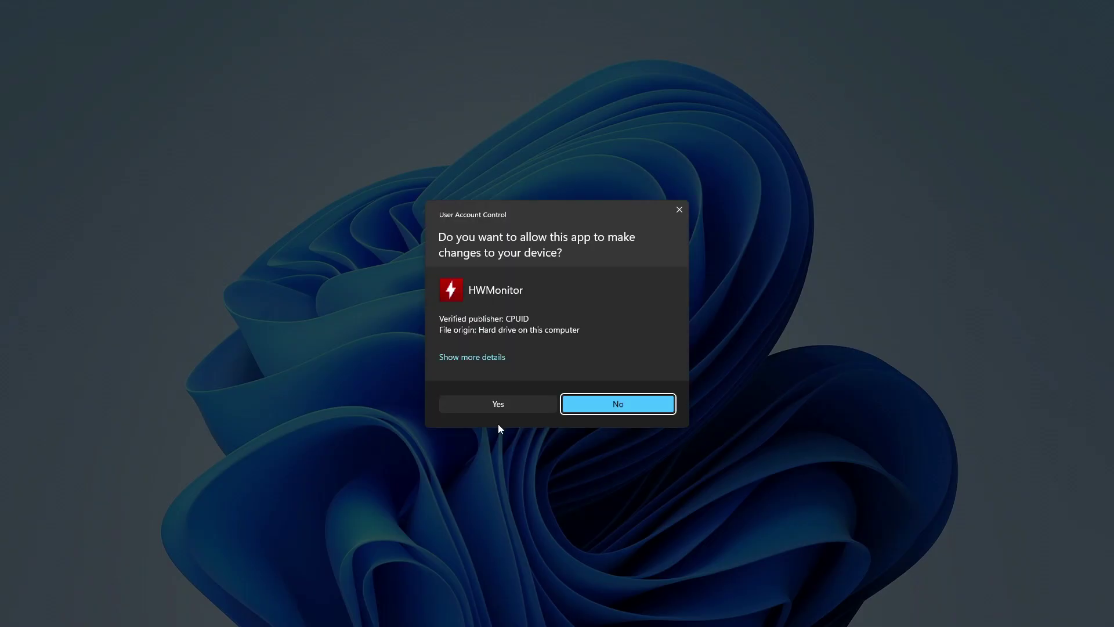
click(497, 404)
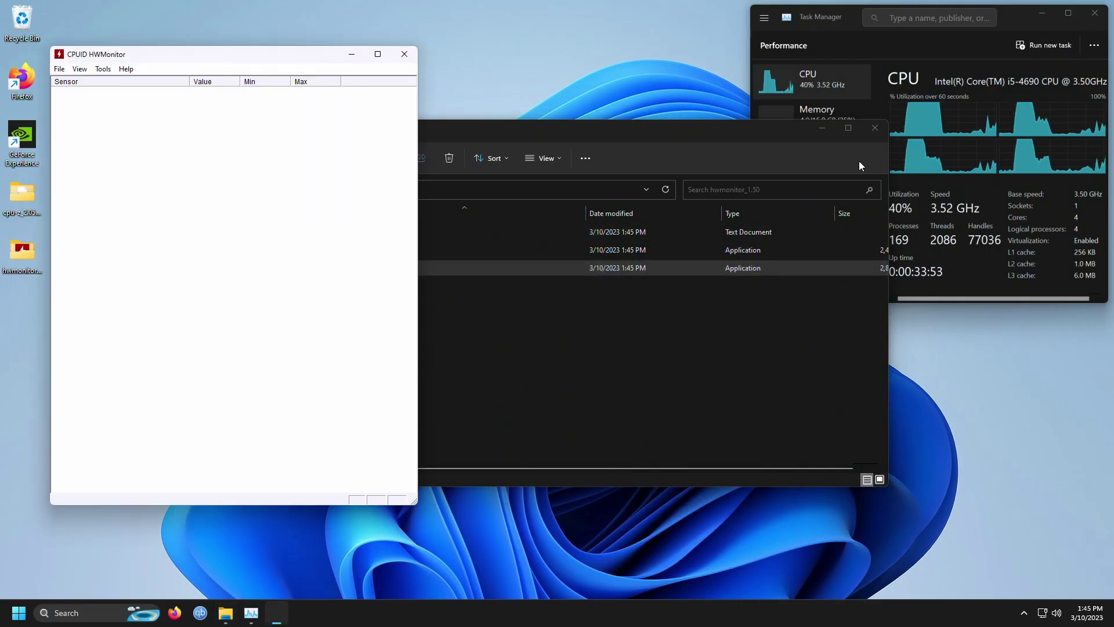
click(875, 128)
drag(232, 55, 876, 101)
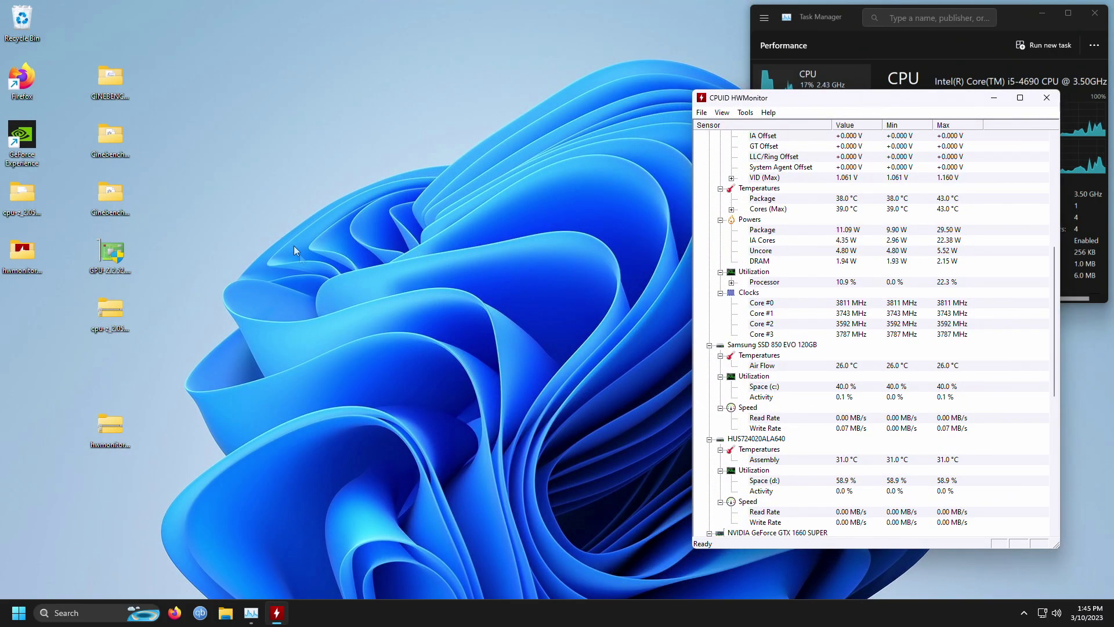
Launch cpuz_x64.exe from the cpu-z_2.05-en.zip archive without extracting it, allow it to make changes, and close the archive window
double_click(102, 306)
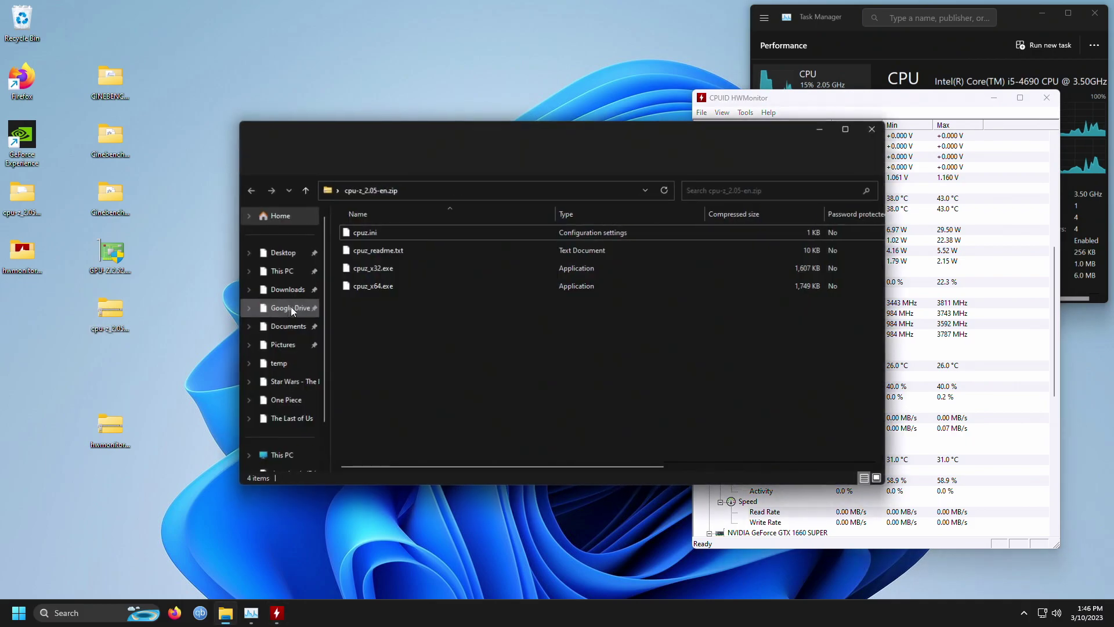
click(482, 286)
double_click(482, 285)
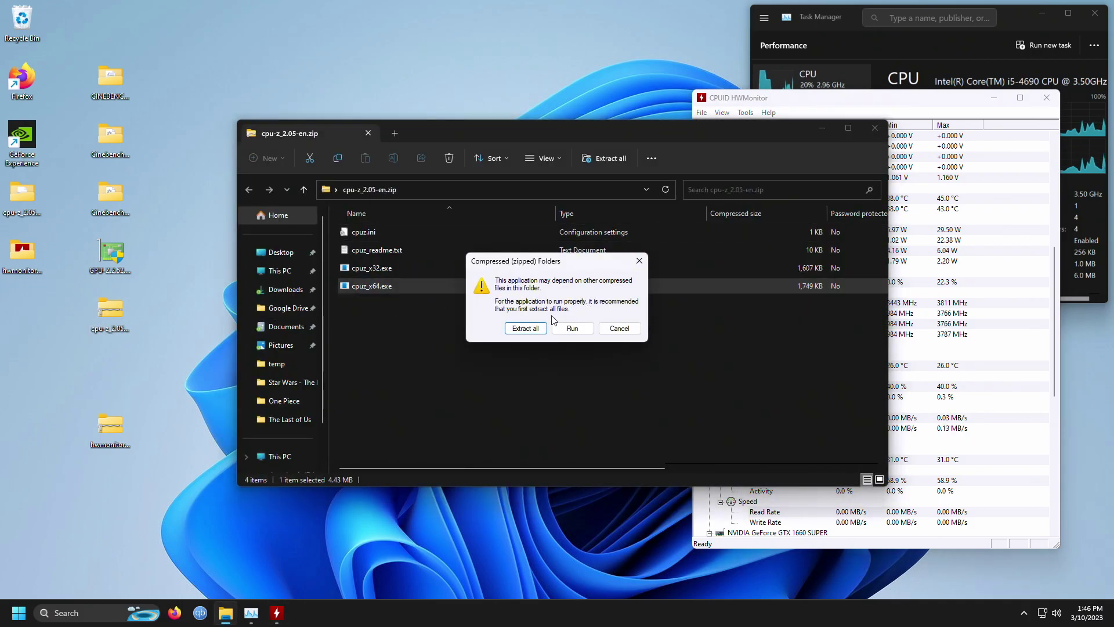
click(616, 327)
click(497, 340)
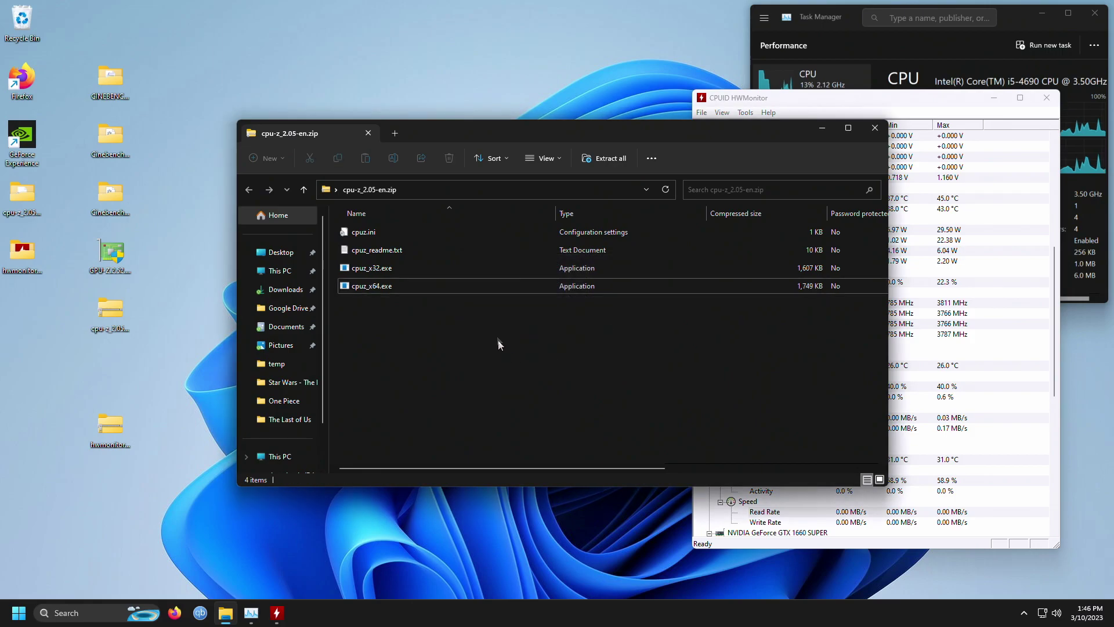
double_click(439, 290)
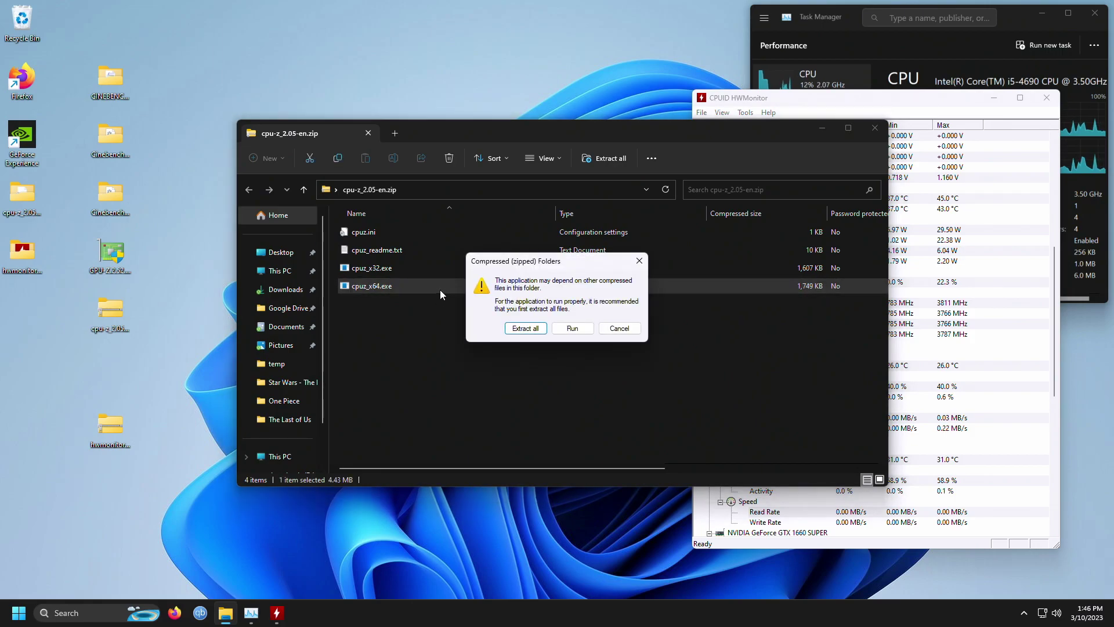
click(577, 327)
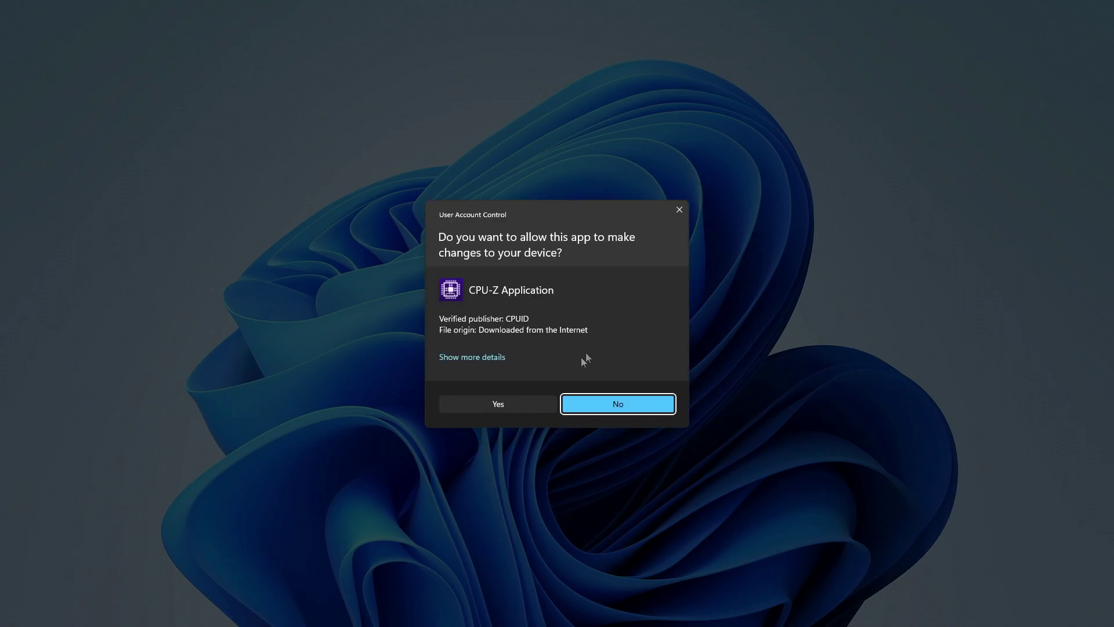
click(498, 404)
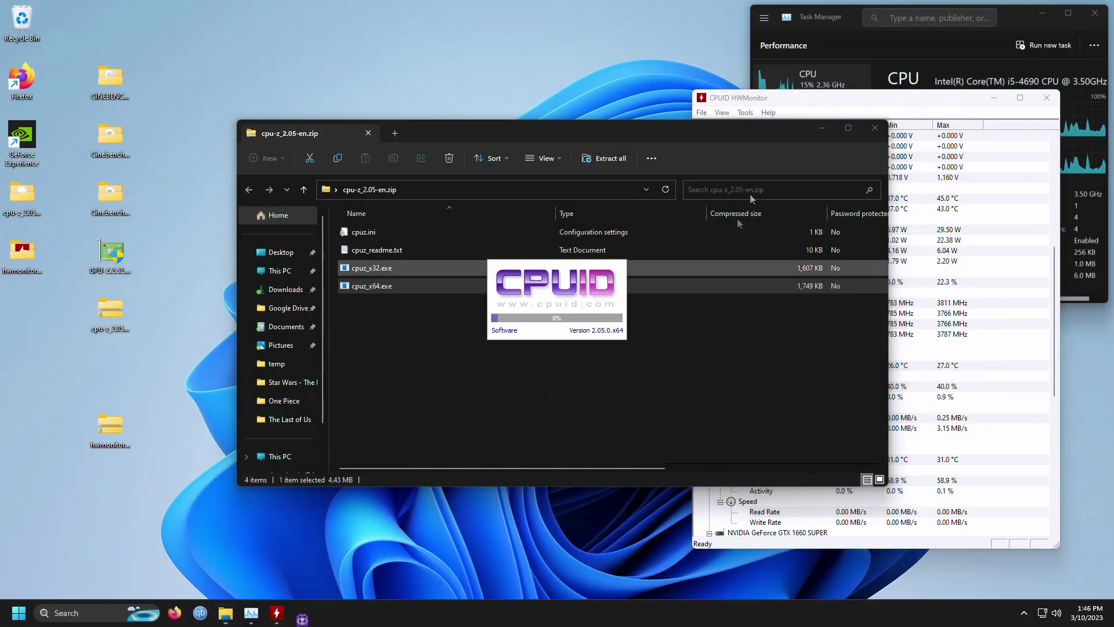
click(876, 131)
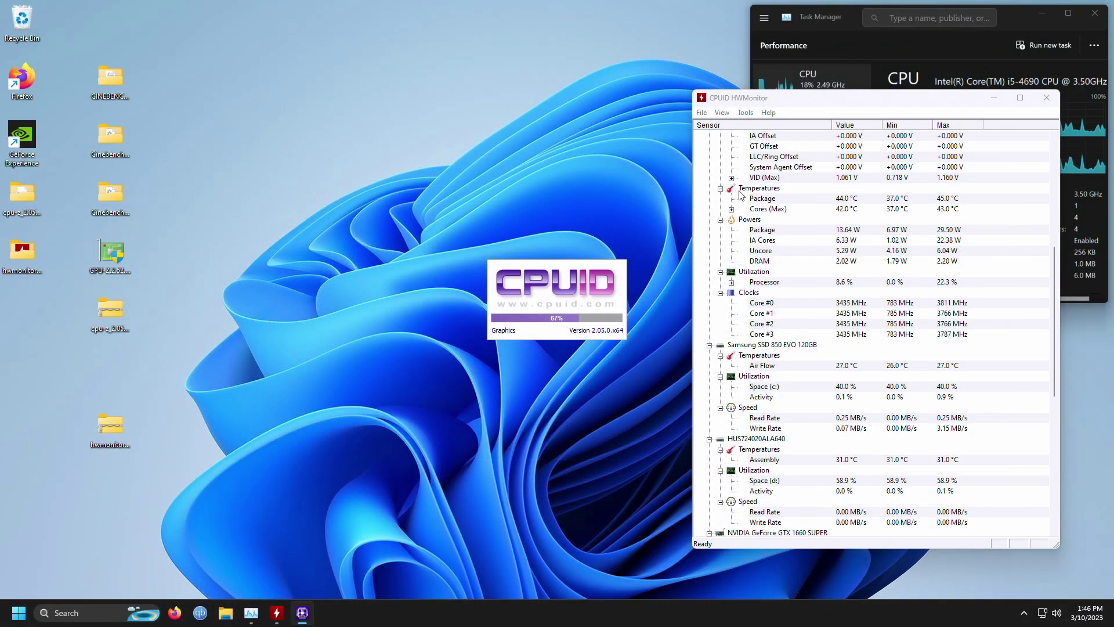
Check the HUANANZHI B85-ITX temperature sensors in HWMonitor and start the CPU stress test in CPU-Z
scroll(792, 257, up, 1)
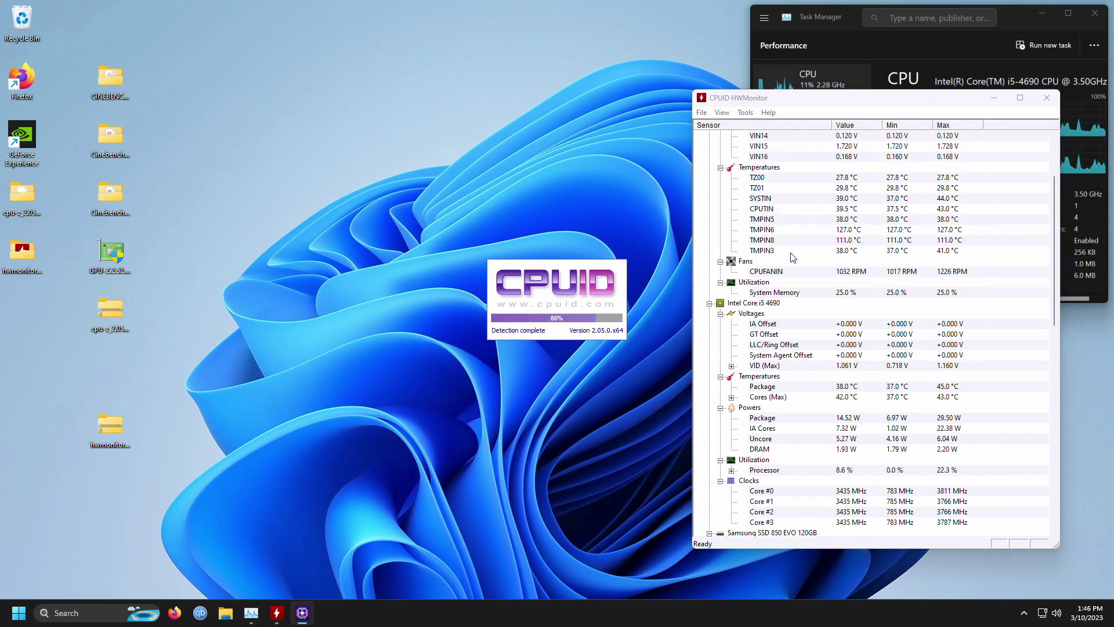
scroll(792, 257, up, 3)
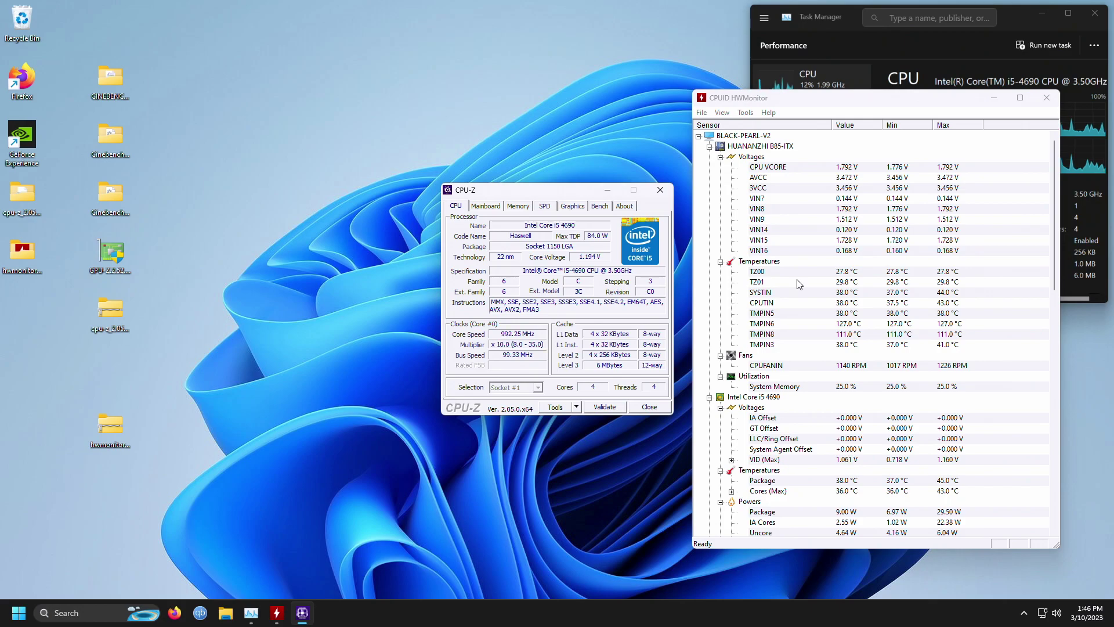
click(789, 330)
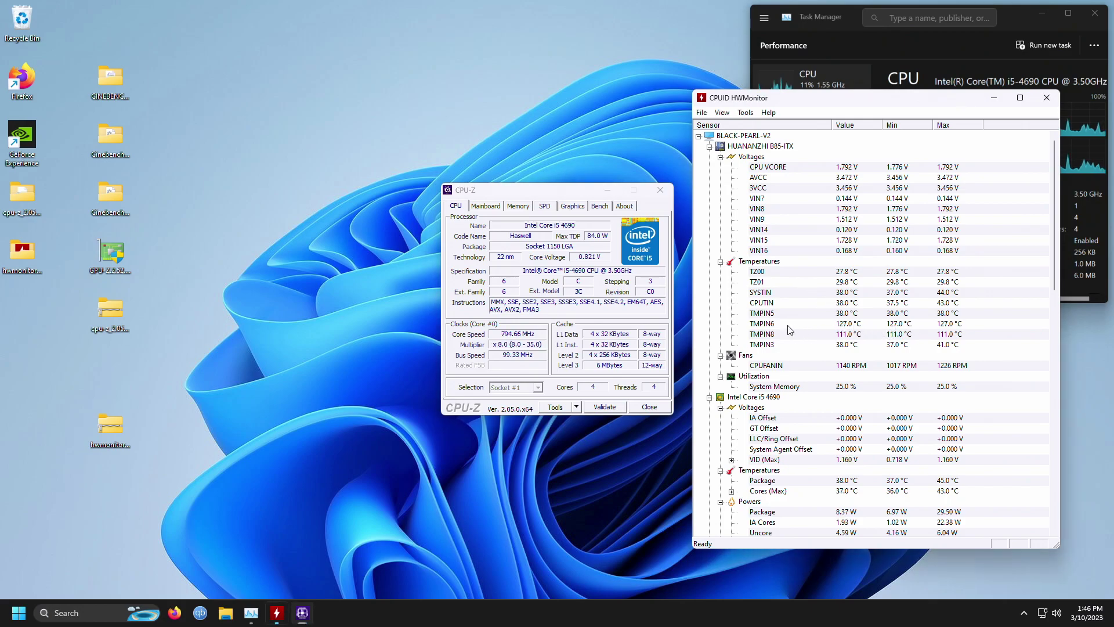
click(788, 326)
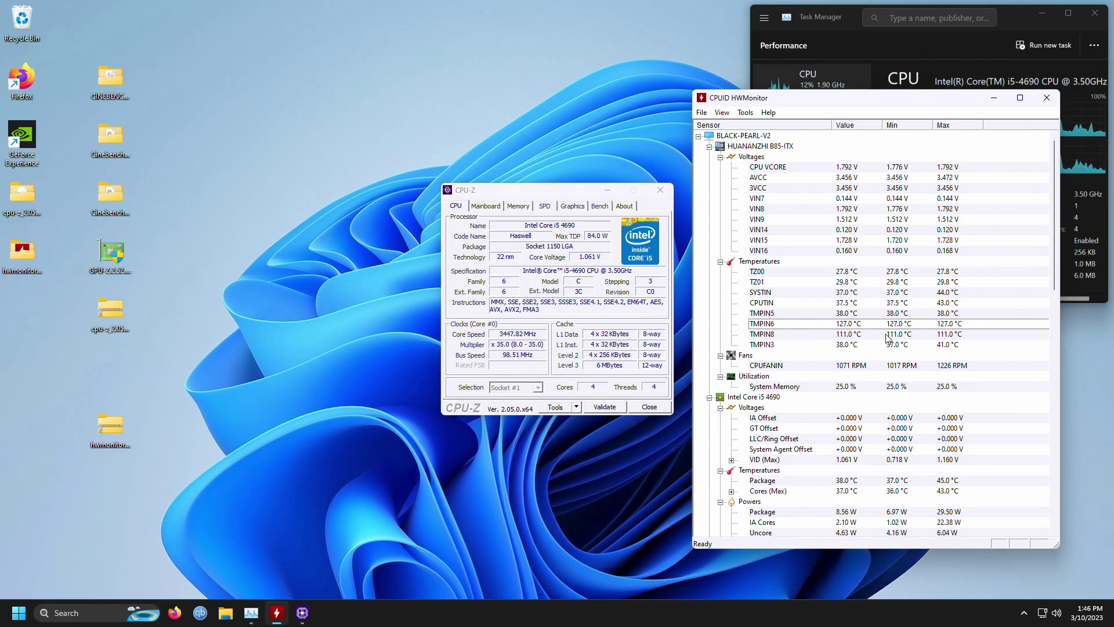
click(601, 209)
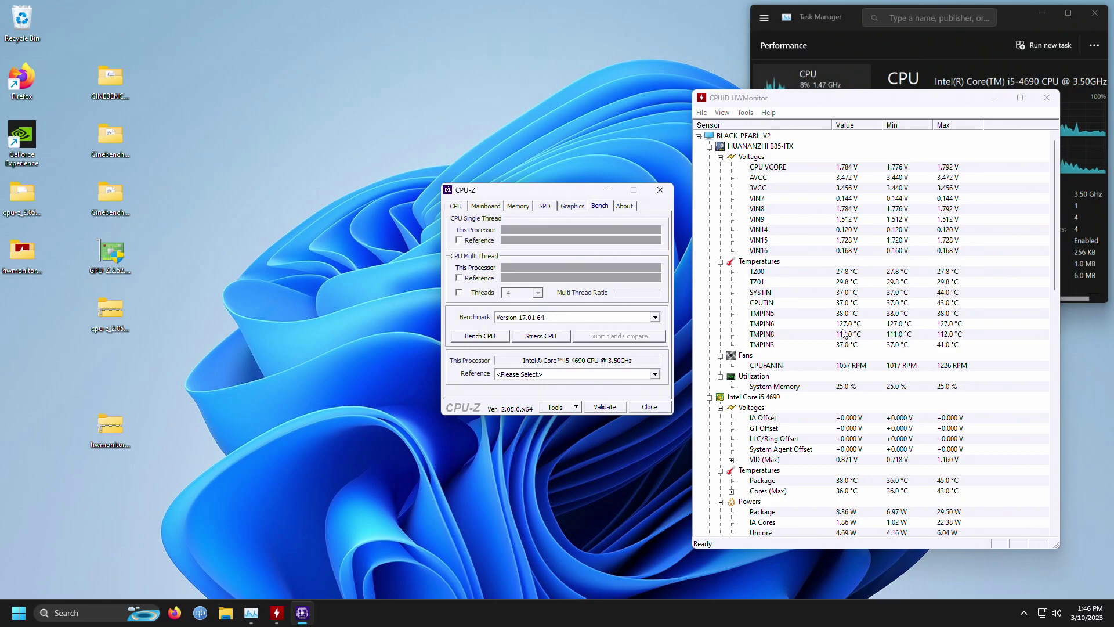
click(833, 306)
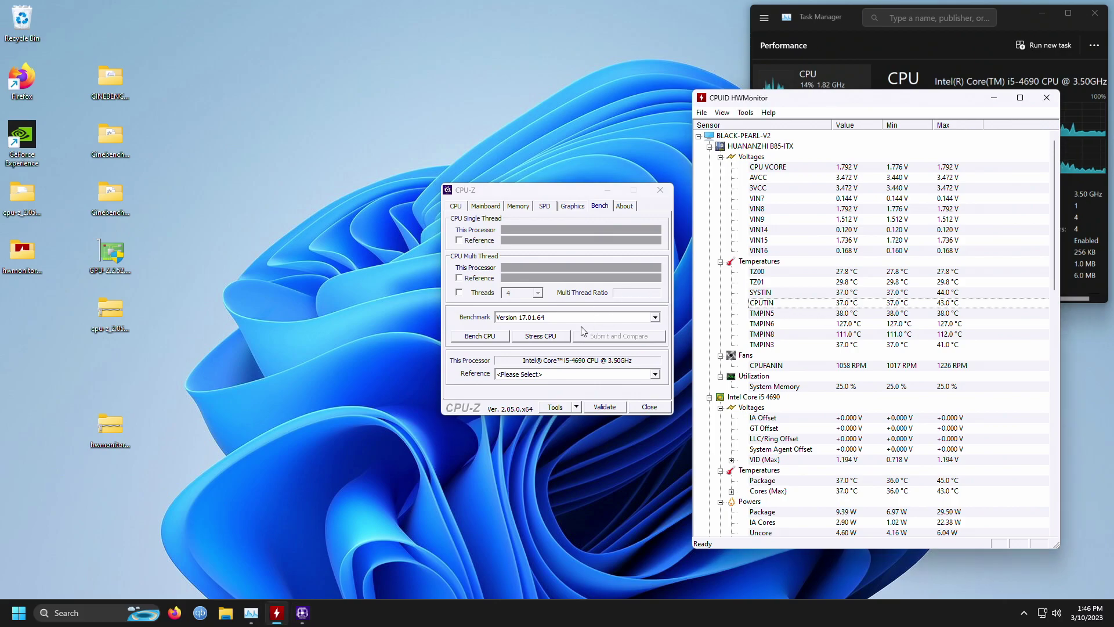
click(545, 339)
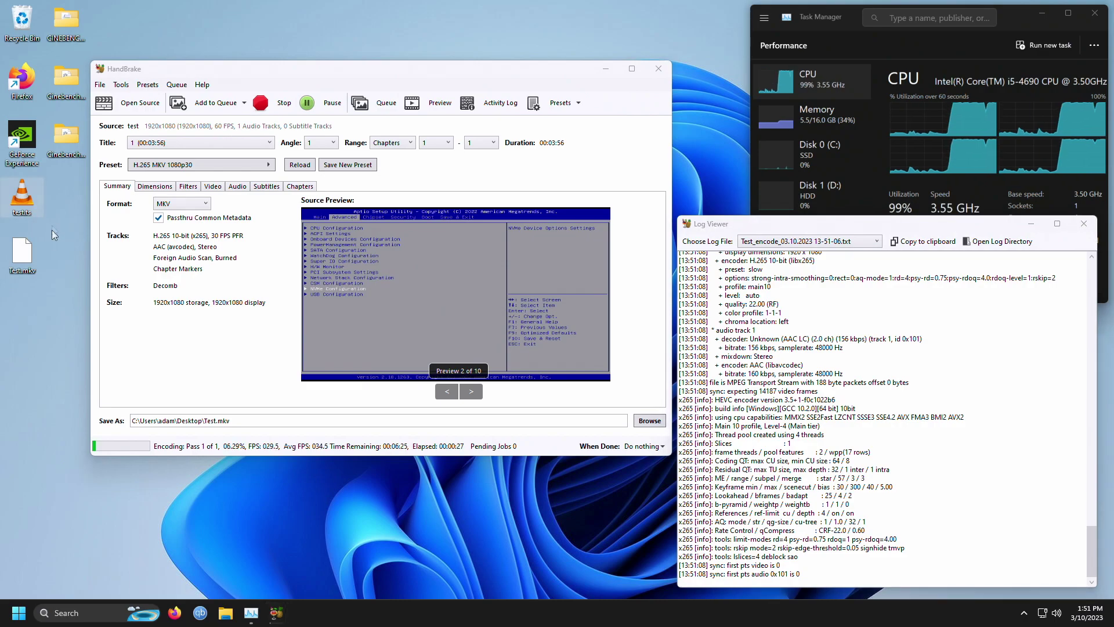
Check the test.ts source file's details on the desktop and the available titles in HandBrake
mouse_move(27, 189)
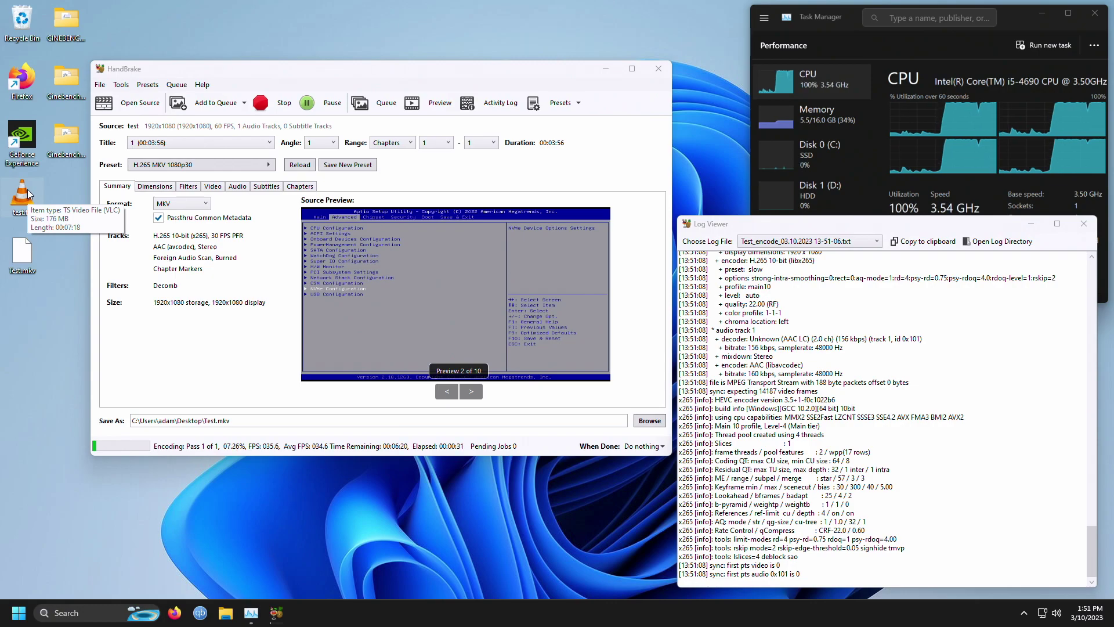
click(275, 70)
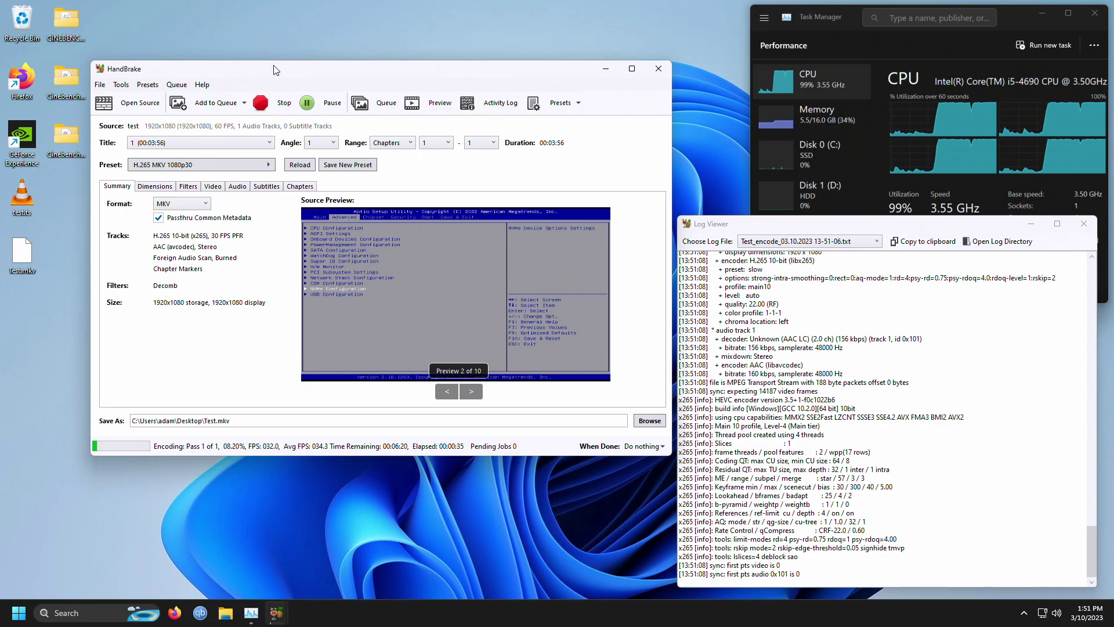
click(255, 143)
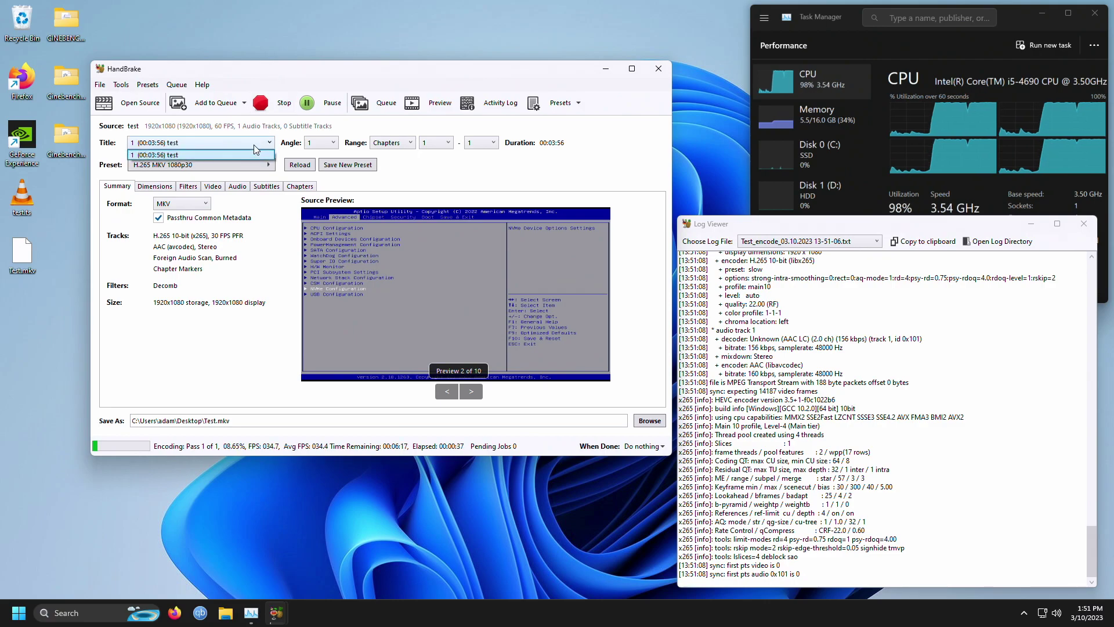
click(253, 144)
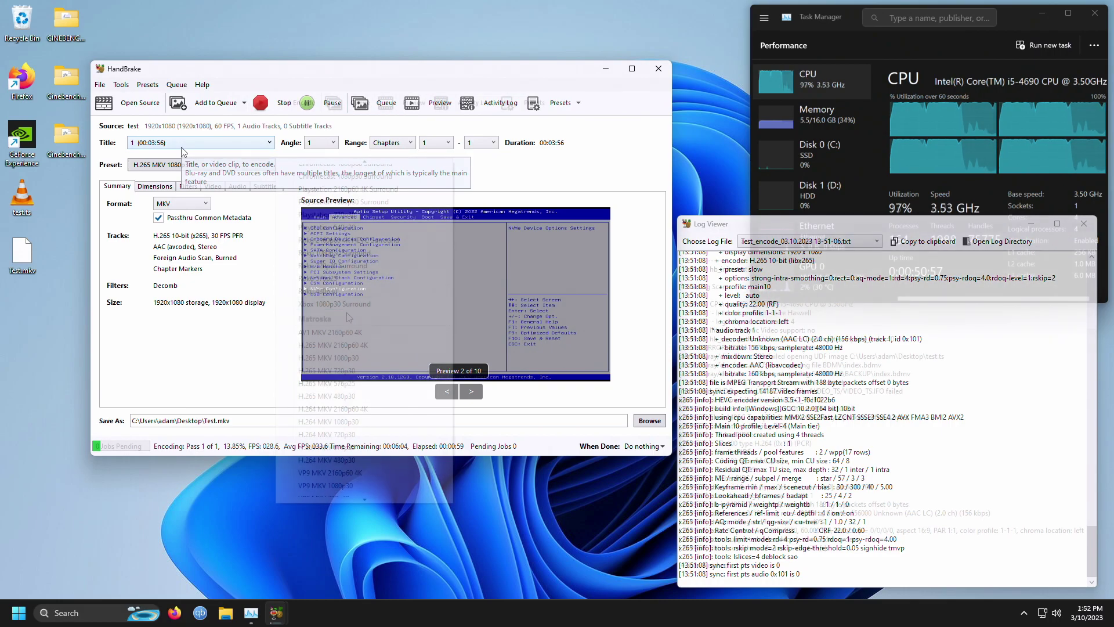
Select the H.265 NVENC 1080p preset, delete the earlier Test.mkv from the desktop, and start the encode to Test.mp4
click(200, 164)
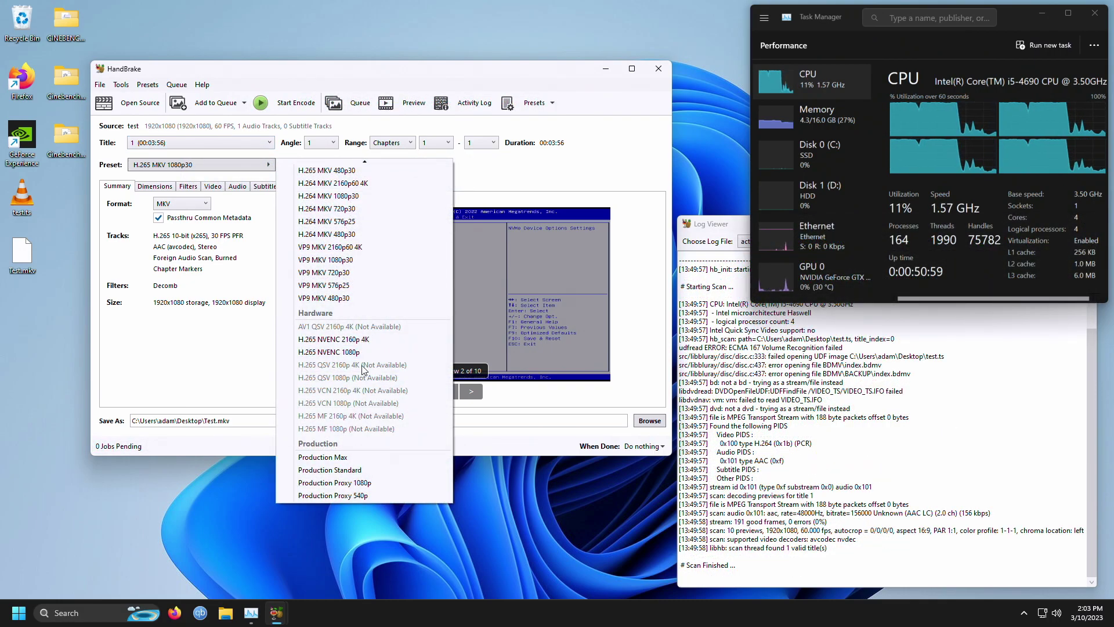
click(363, 351)
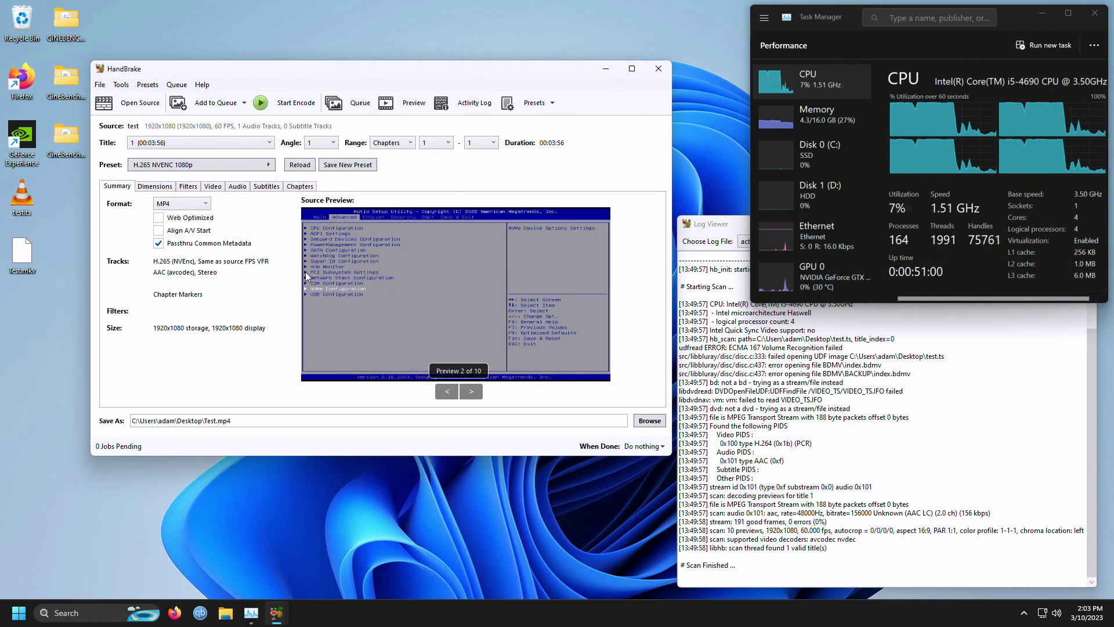
right_click(22, 269)
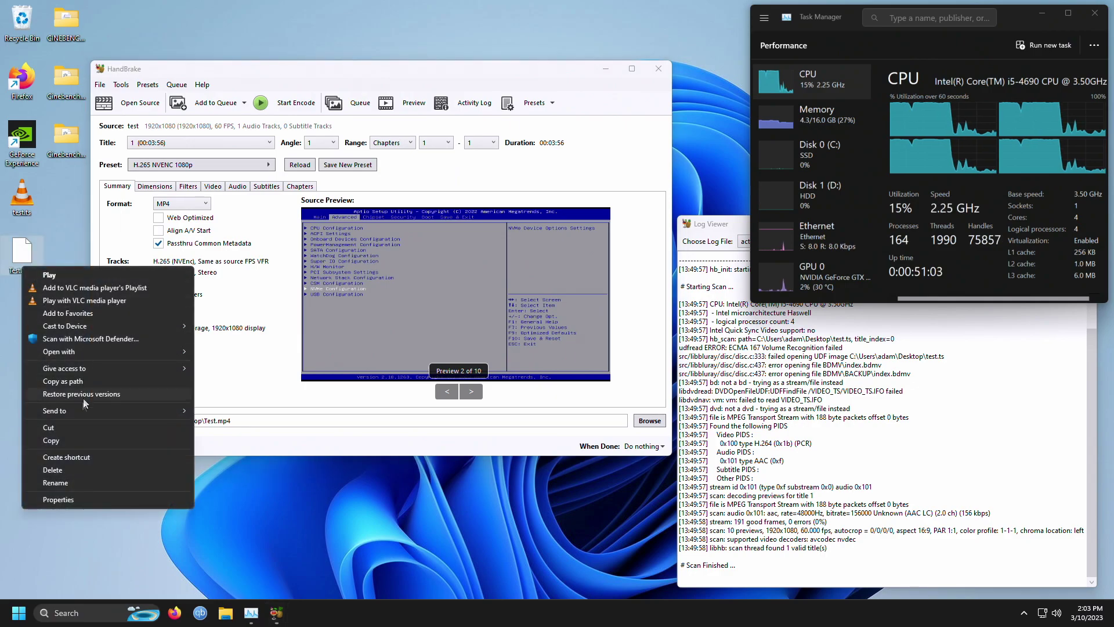
click(76, 468)
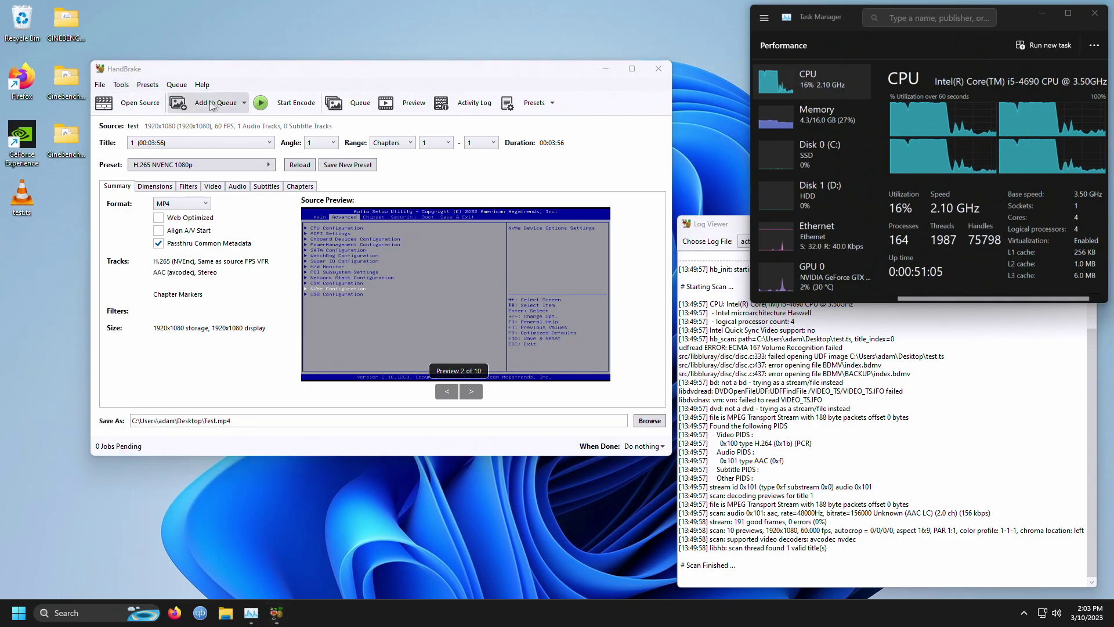
click(287, 107)
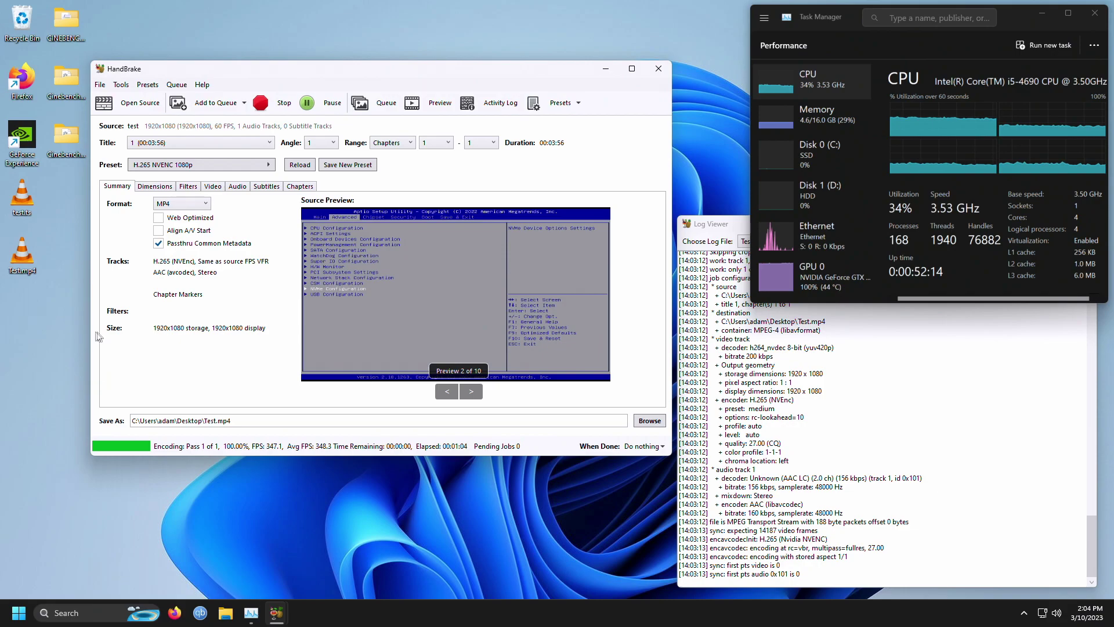
Inspect the file size in Test.mp4's properties during the encode and refresh the desktop
right_click(24, 260)
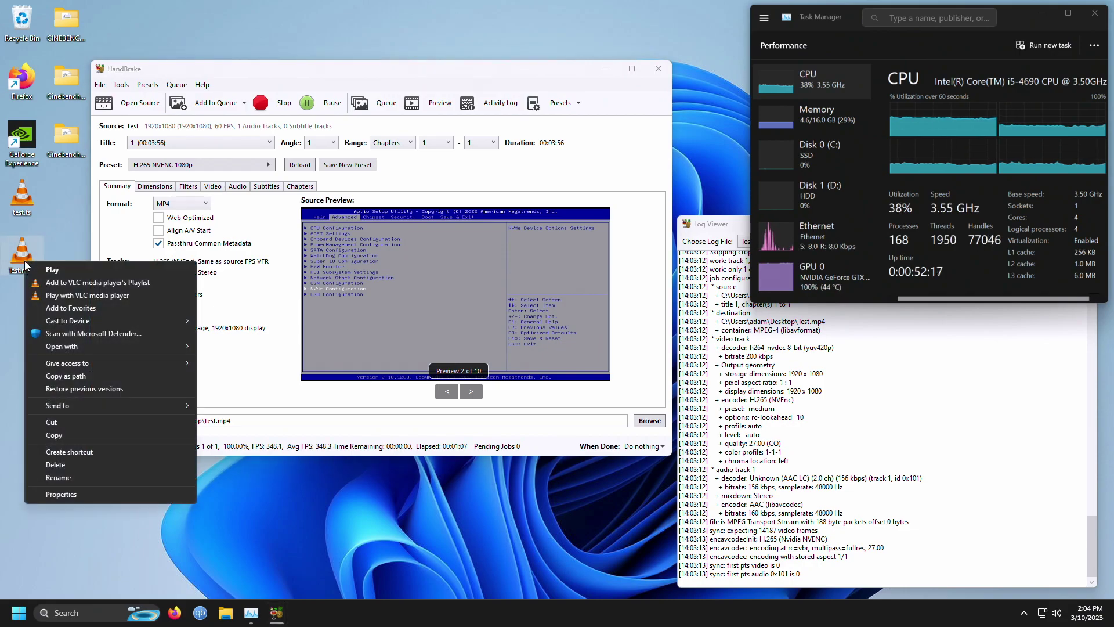
click(60, 493)
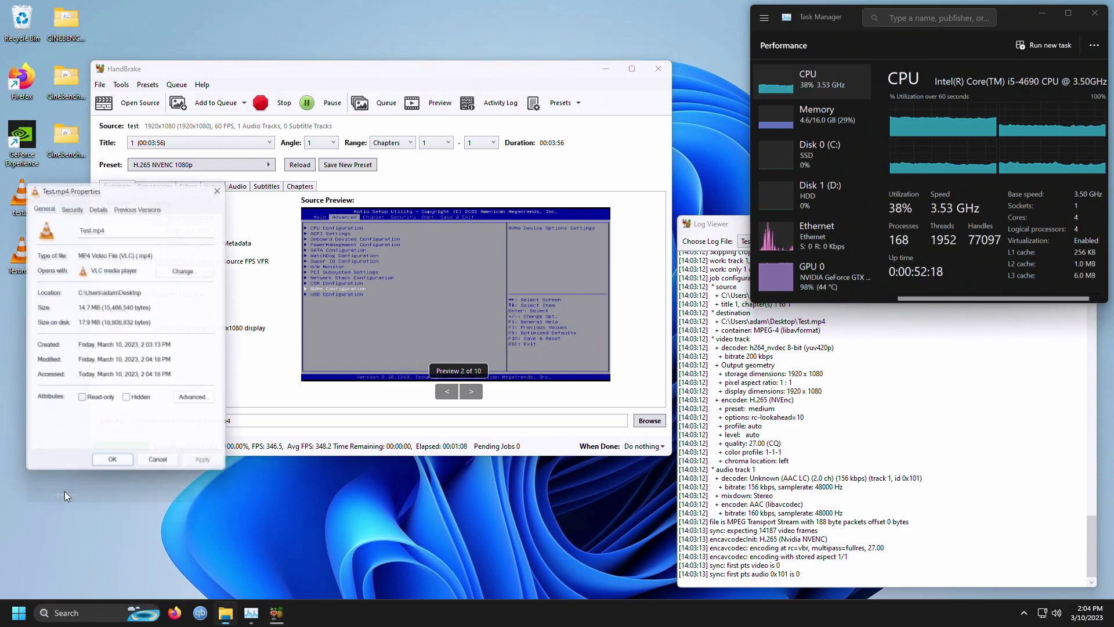
click(158, 458)
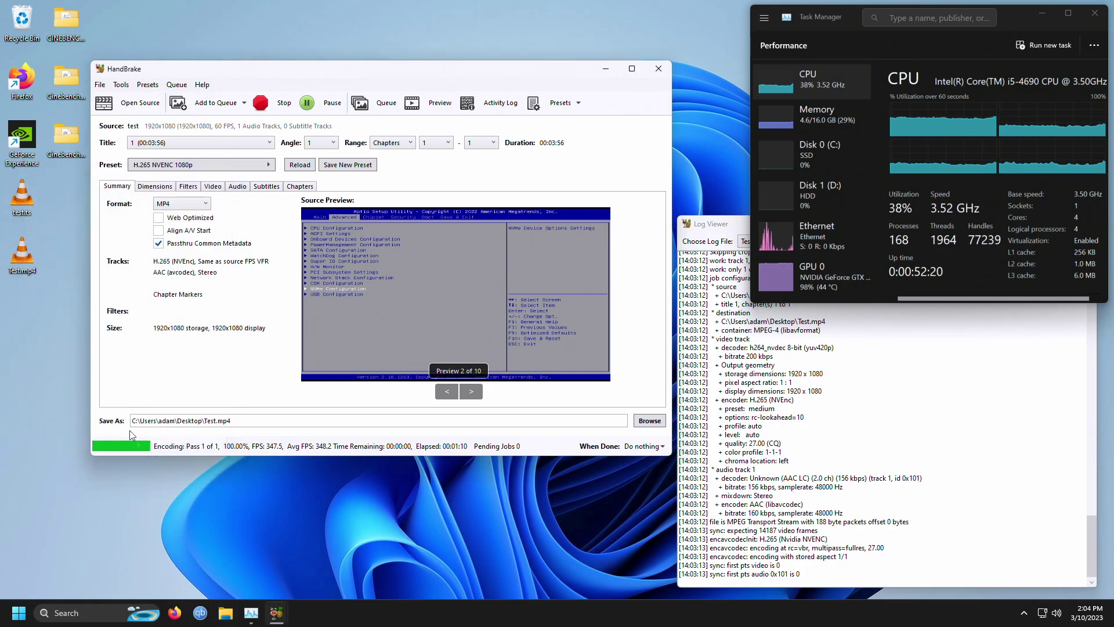
right_click(23, 325)
click(52, 361)
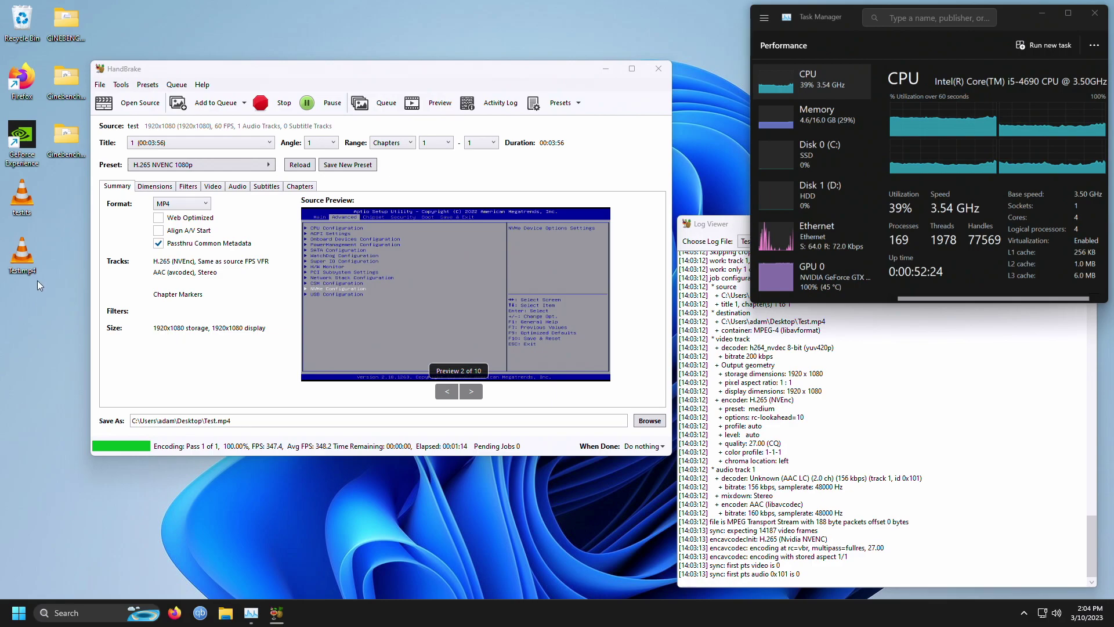
Check the finished Test.mp4's file size in its properties again, close them, and refresh the desktop
right_click(33, 262)
click(68, 499)
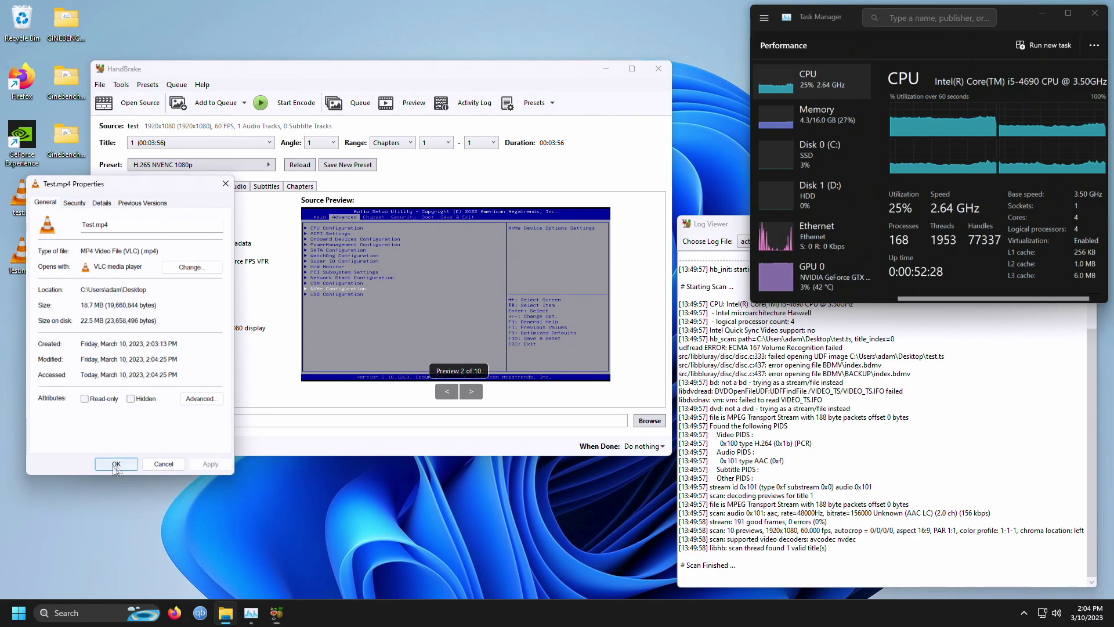
click(162, 464)
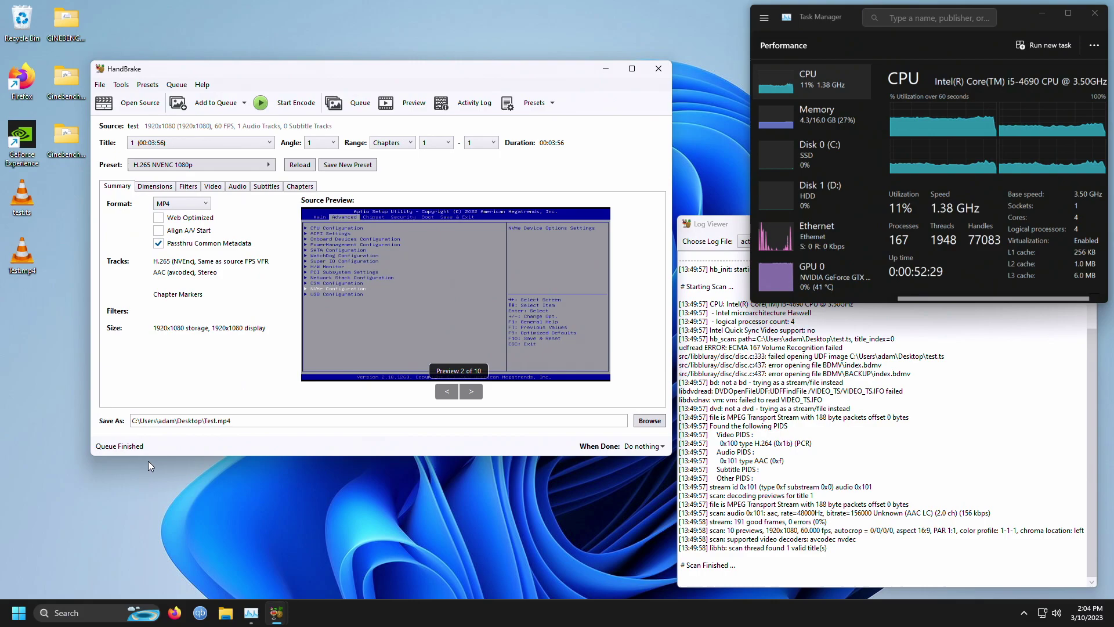
right_click(47, 314)
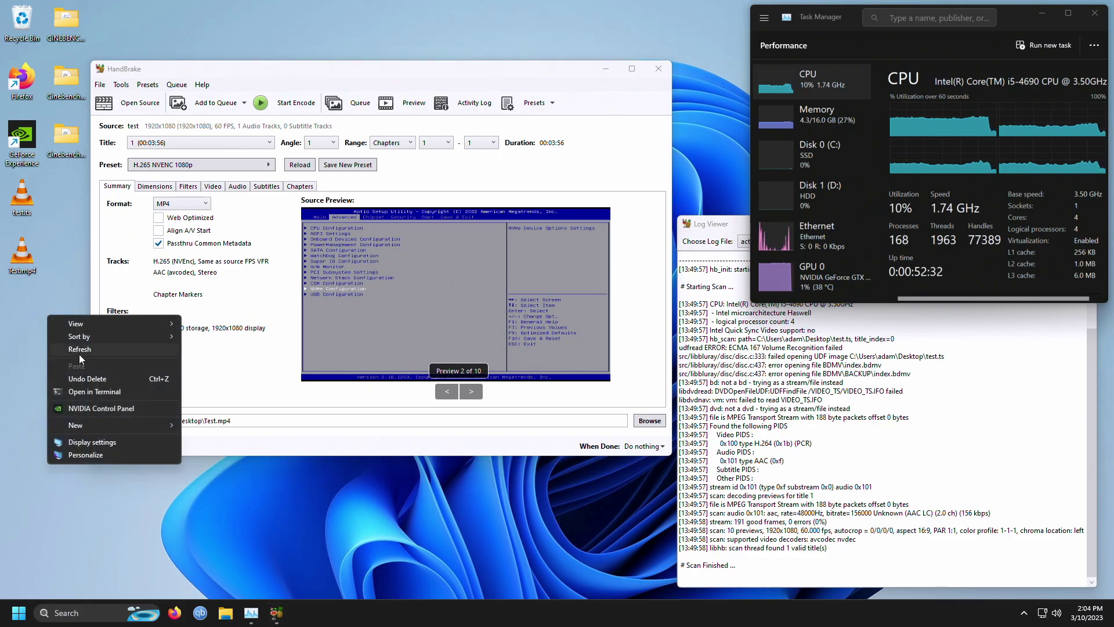
click(79, 354)
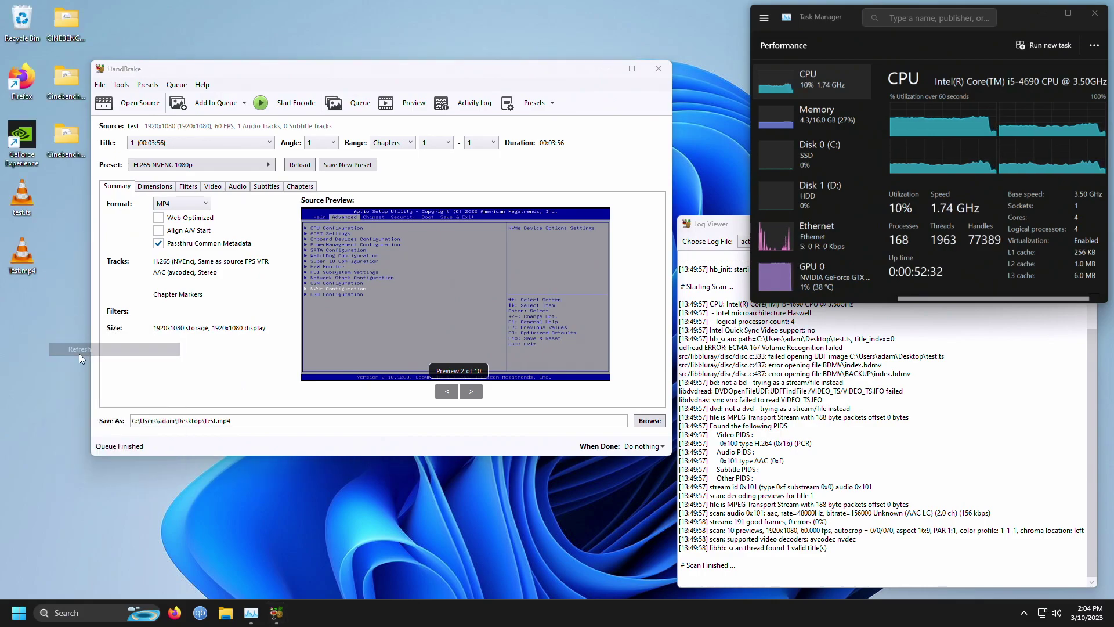
Preview the encoded Test.mp4 full screen in VLC media player, skipping ahead to about 04:19 and then about 06:09
click(755, 547)
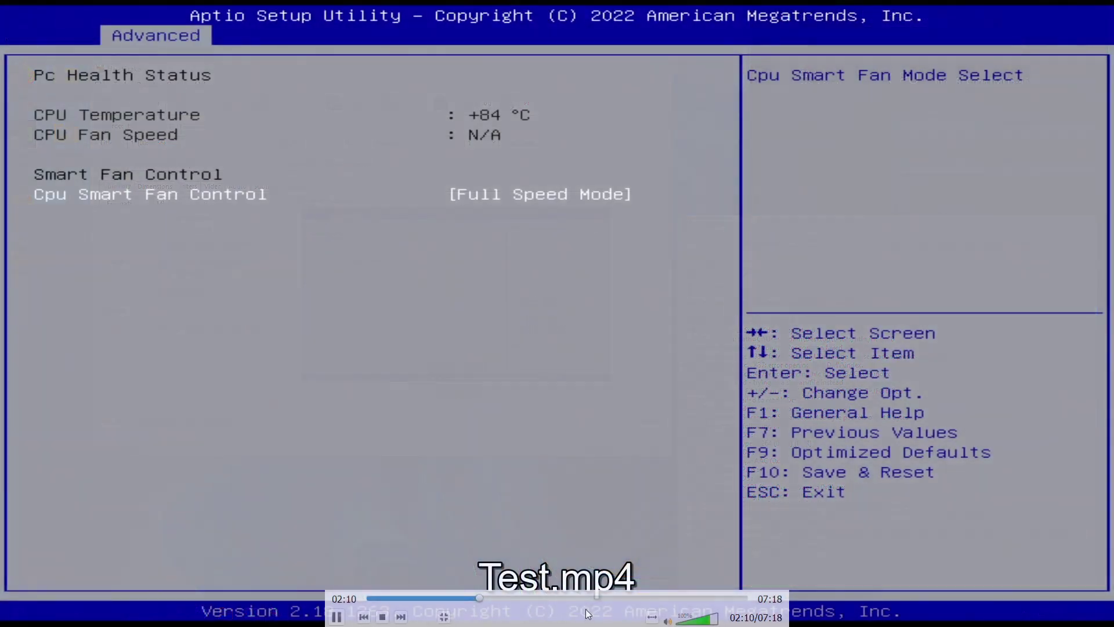
click(592, 598)
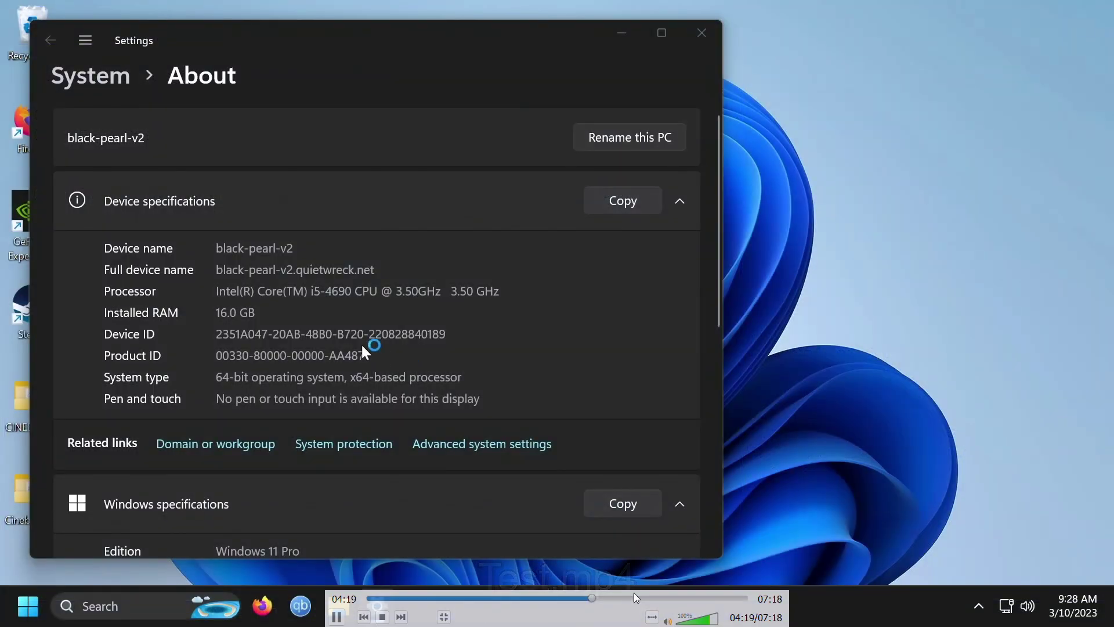
click(636, 594)
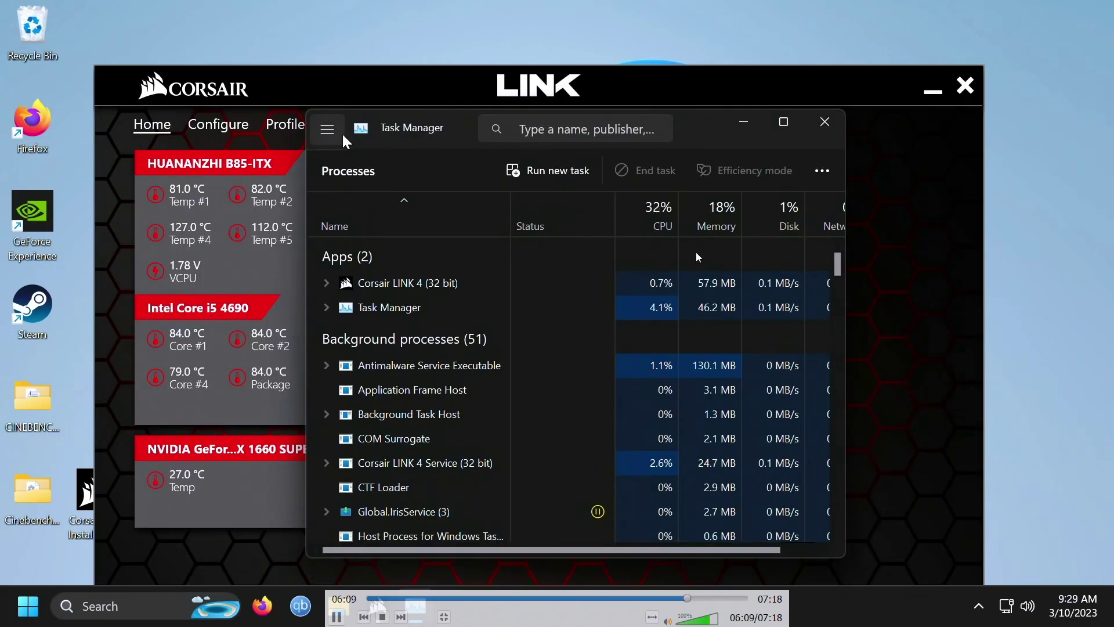
double_click(697, 258)
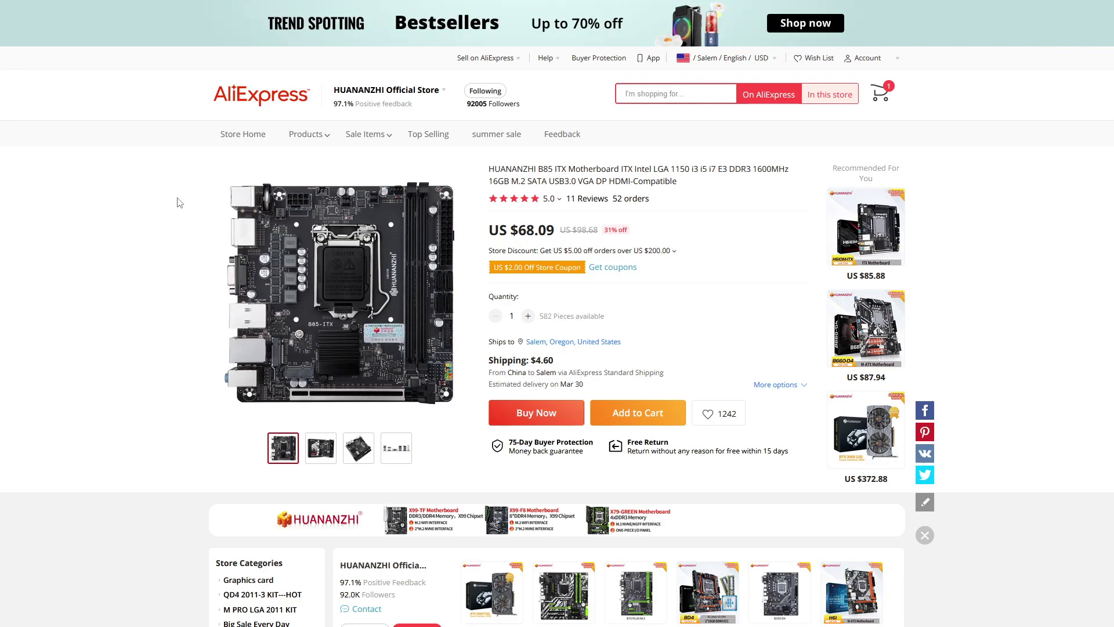
Switch to the HUANANZHI GTX 1660 Super 6G listing on AliExpress and view its second, third and fourth product photos
key(alt+Left)
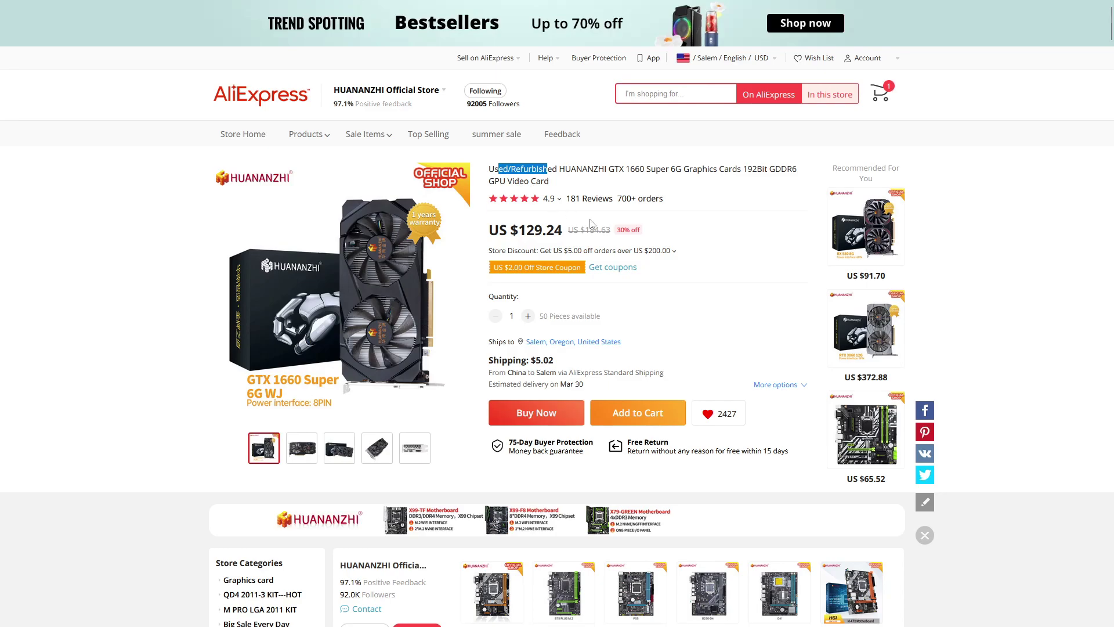
click(760, 264)
click(303, 457)
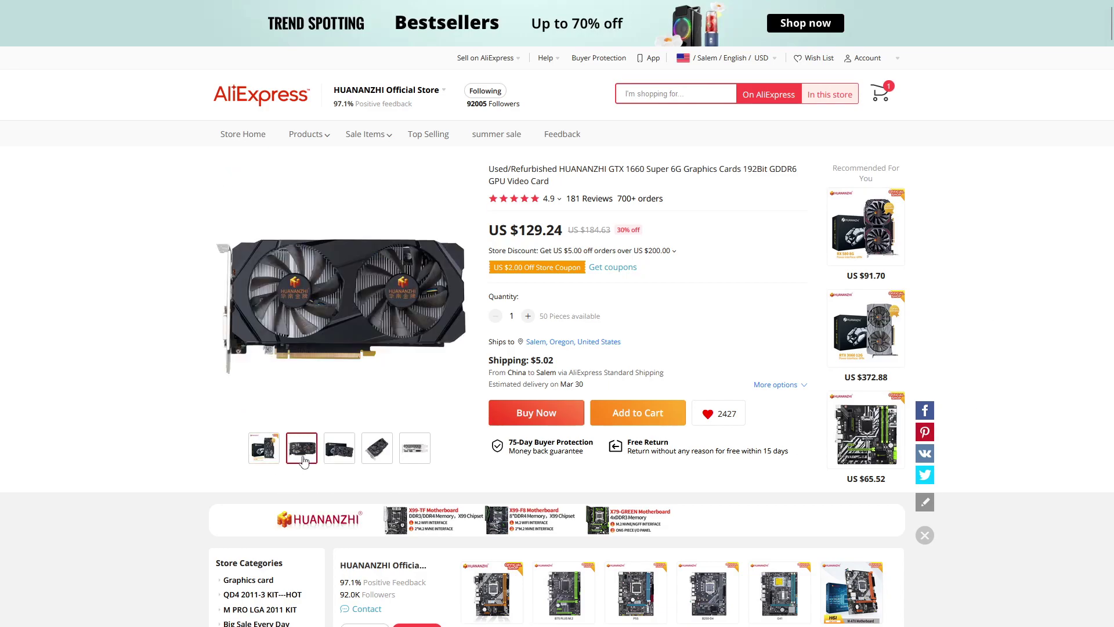
click(335, 458)
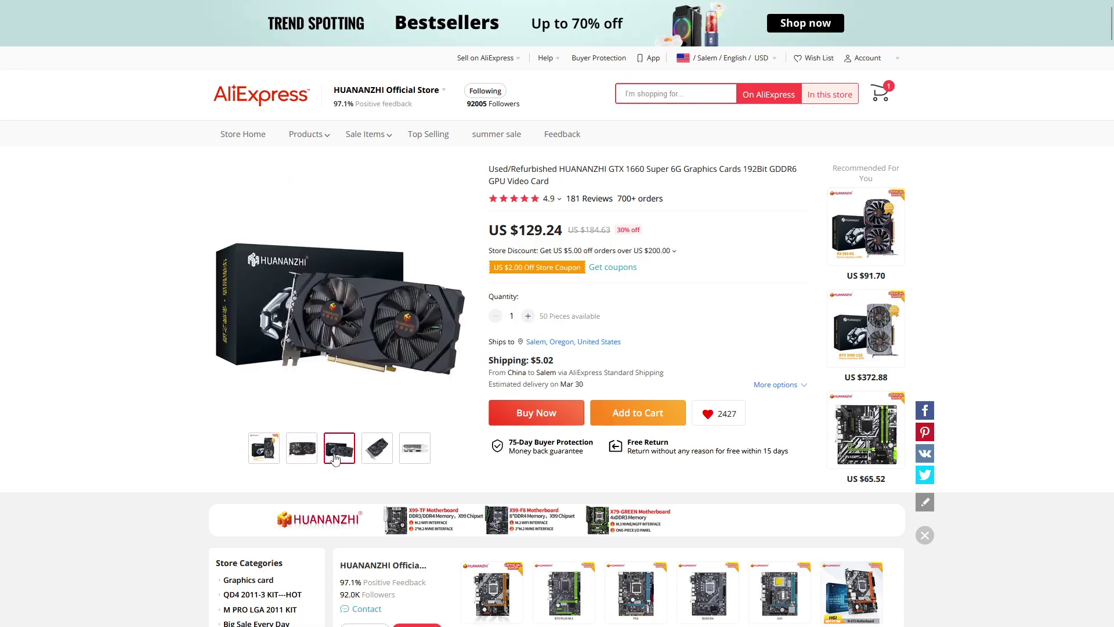
click(377, 458)
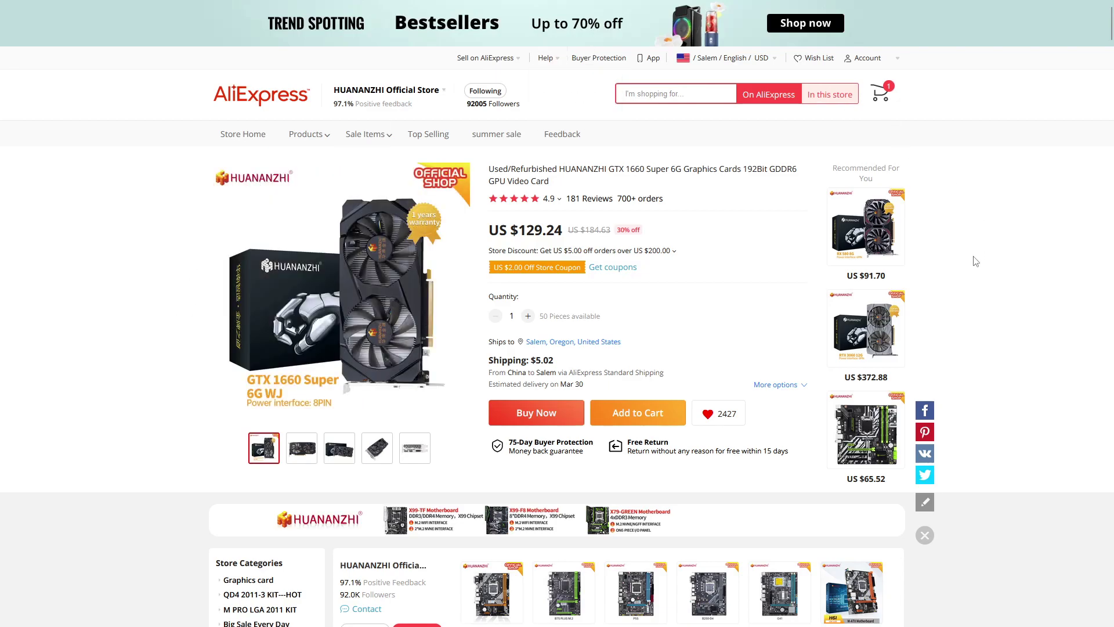
Examine the graphics card's rear port photo and the description section of its listing
scroll(968, 298, down, 8)
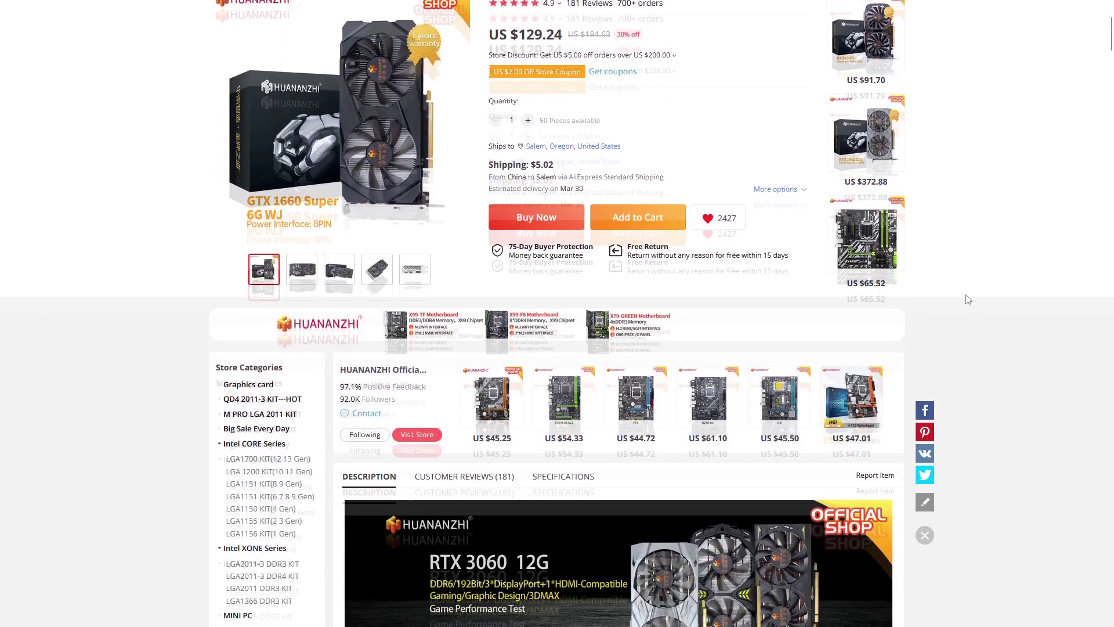
scroll(967, 298, up, 8)
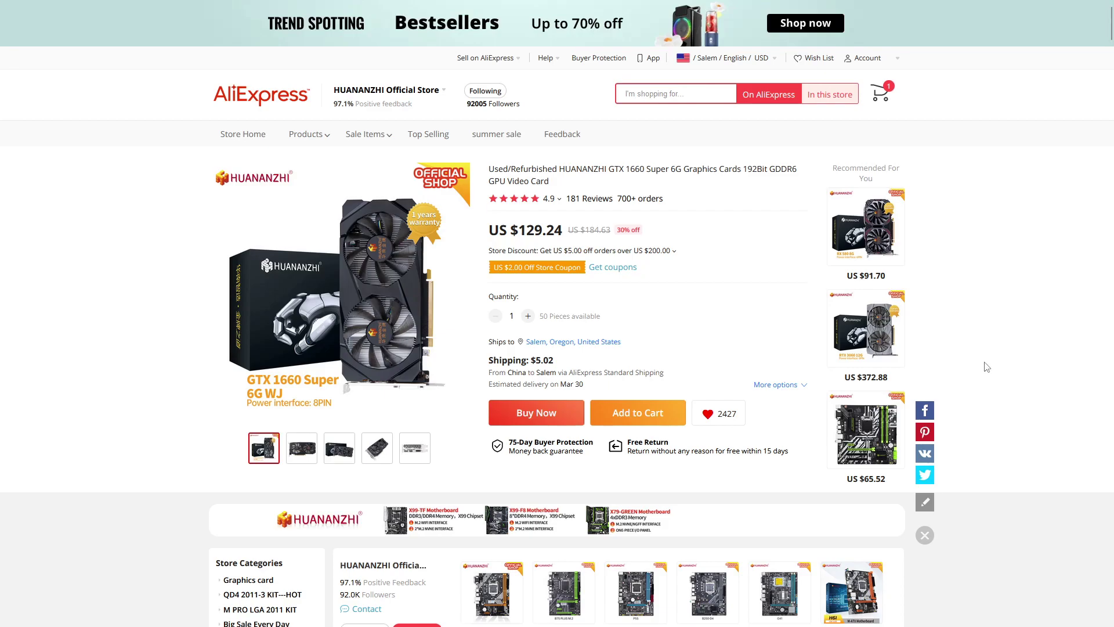
click(414, 447)
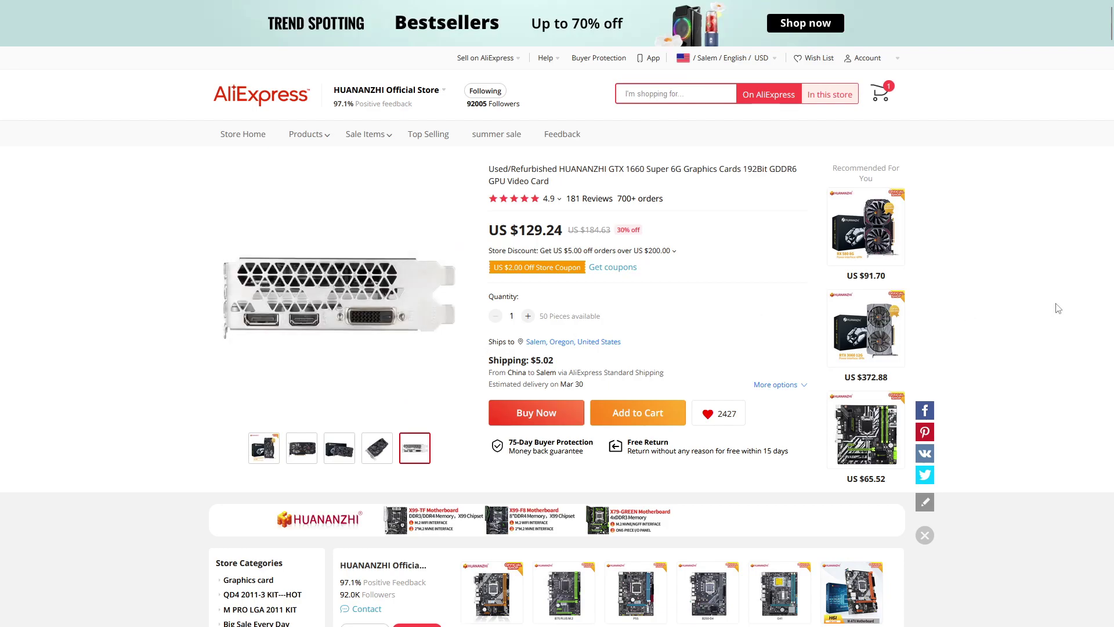
scroll(1021, 365, down, 7)
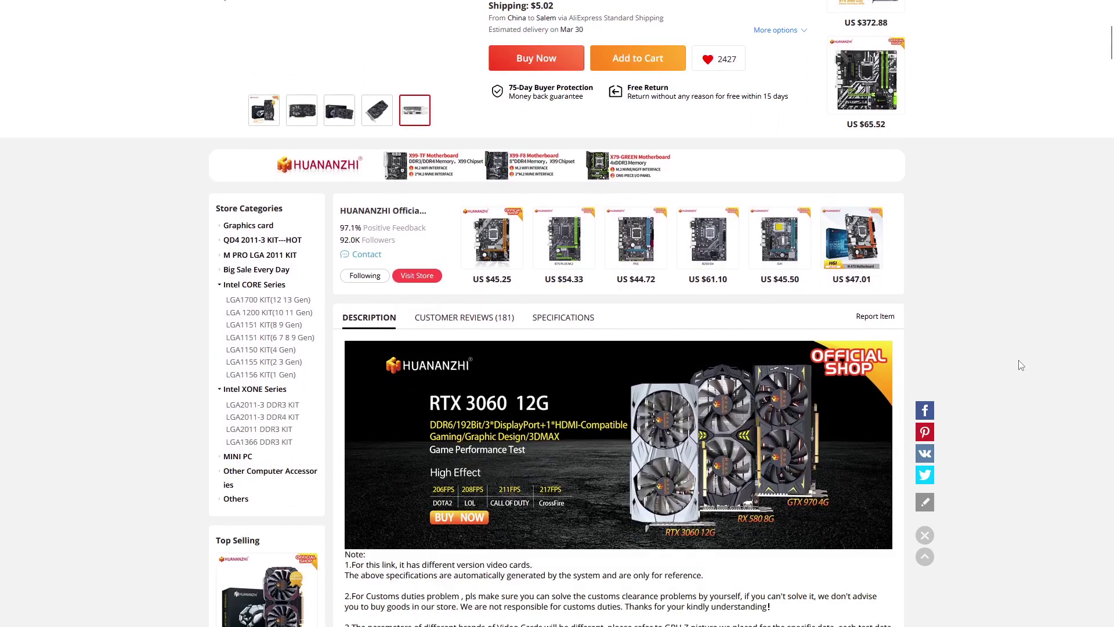